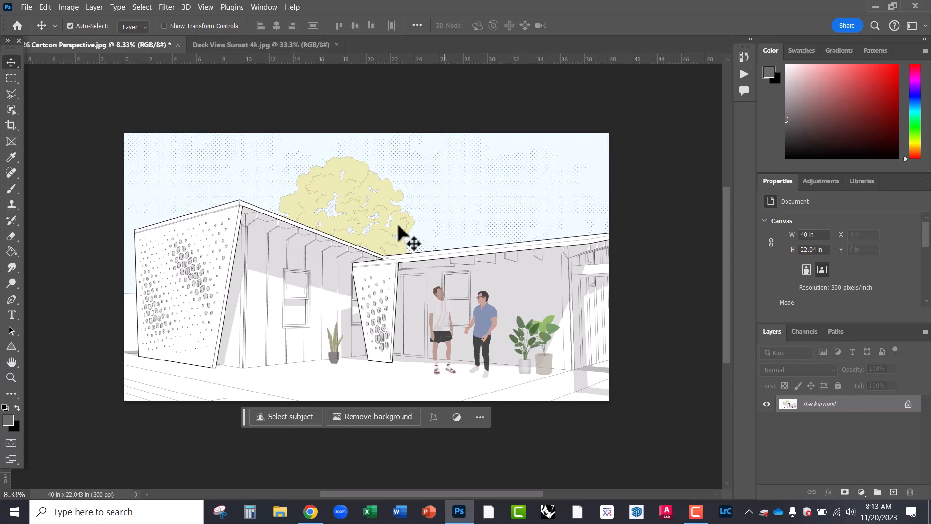
# - Make the Deck View Sunset 4k.jpg render the active document
pyautogui.click(250, 45)
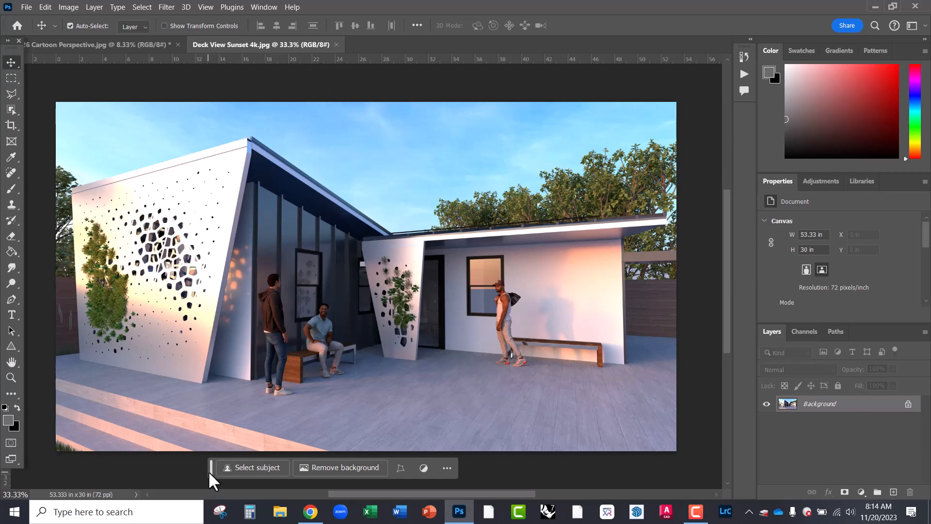
# - Marquee-select the deck right of the bench and generate 'young man walking' into it
pyautogui.moveTo(209, 471); pyautogui.dragTo(453, 86)
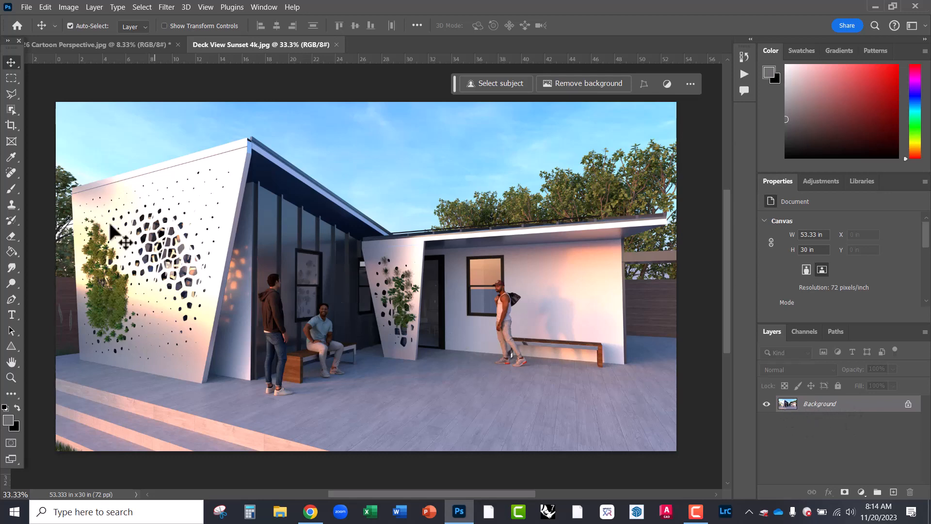
pyautogui.click(16, 77)
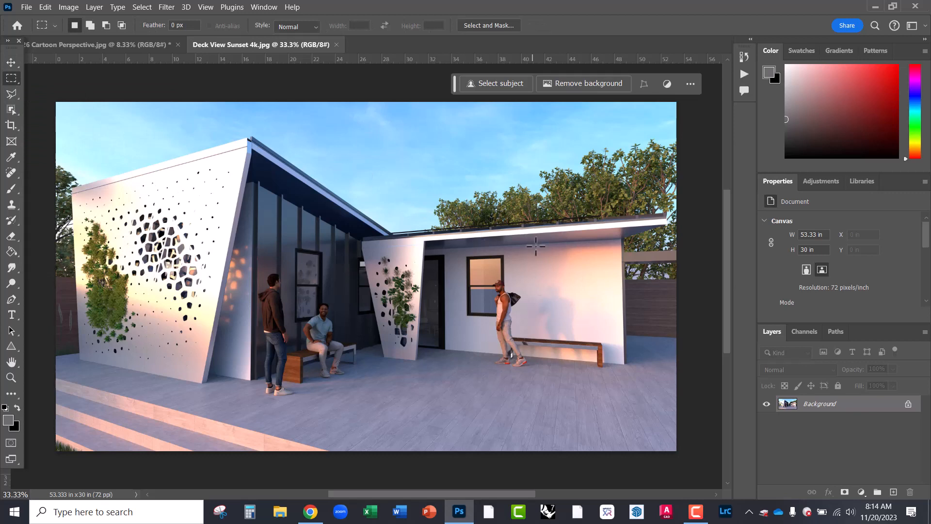
pyautogui.moveTo(541, 263); pyautogui.dragTo(619, 399)
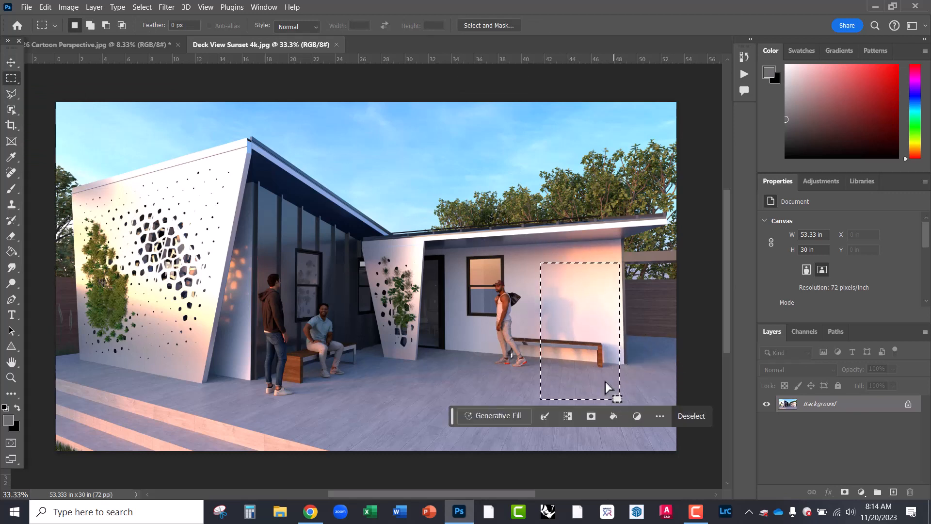
pyautogui.click(492, 416)
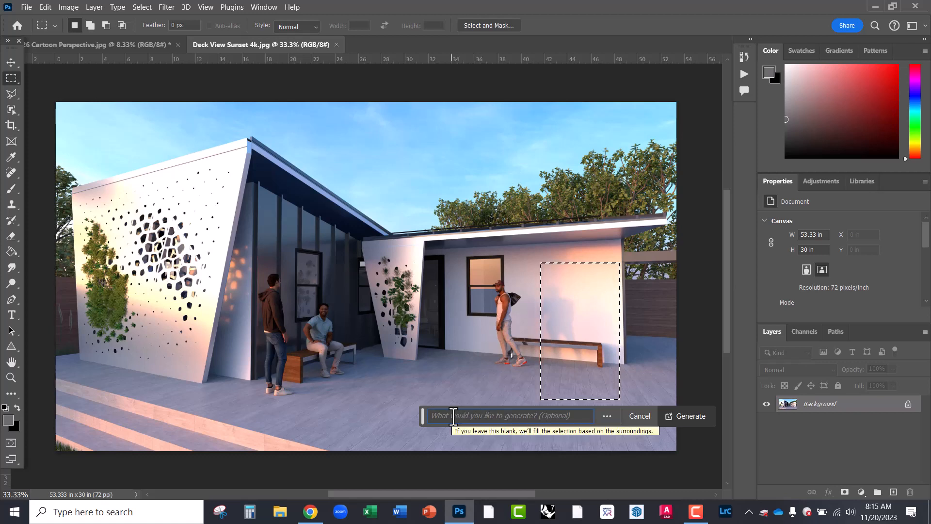
pyautogui.write('young man')
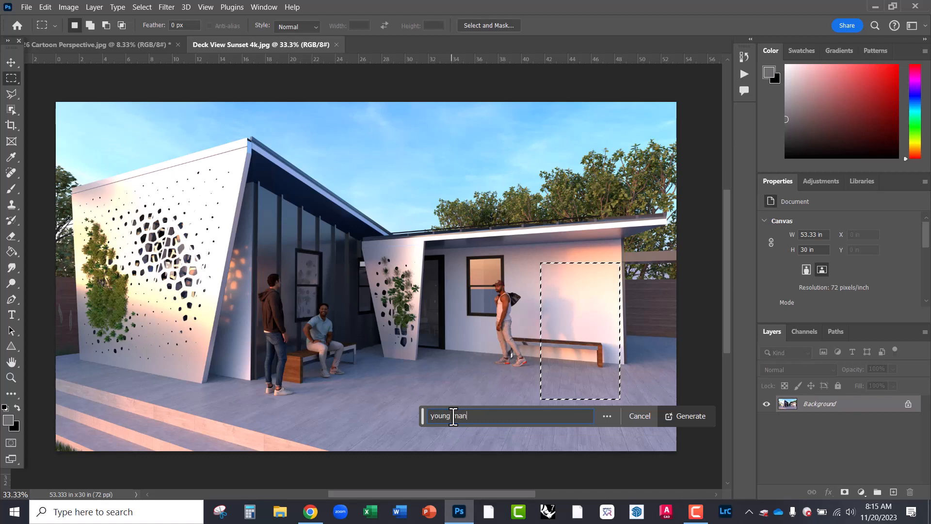
pyautogui.write(' walking')
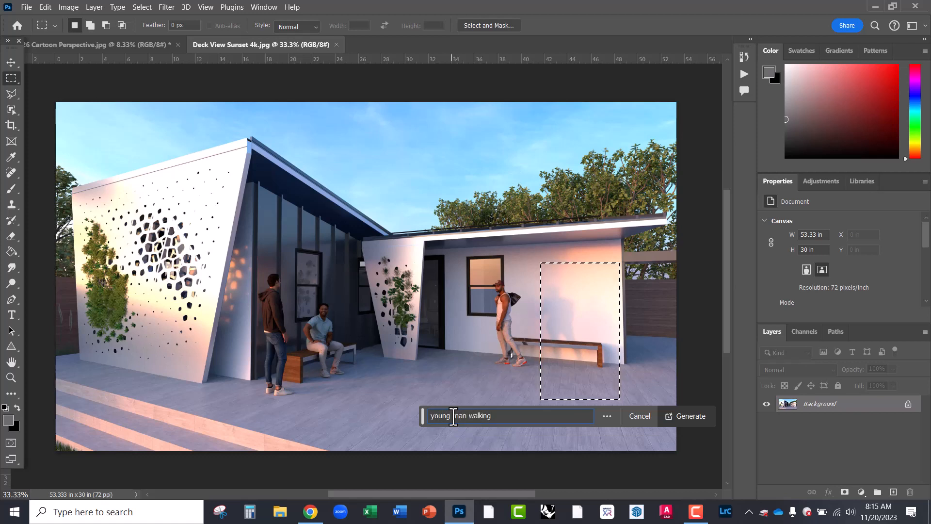
pyautogui.press('Return')
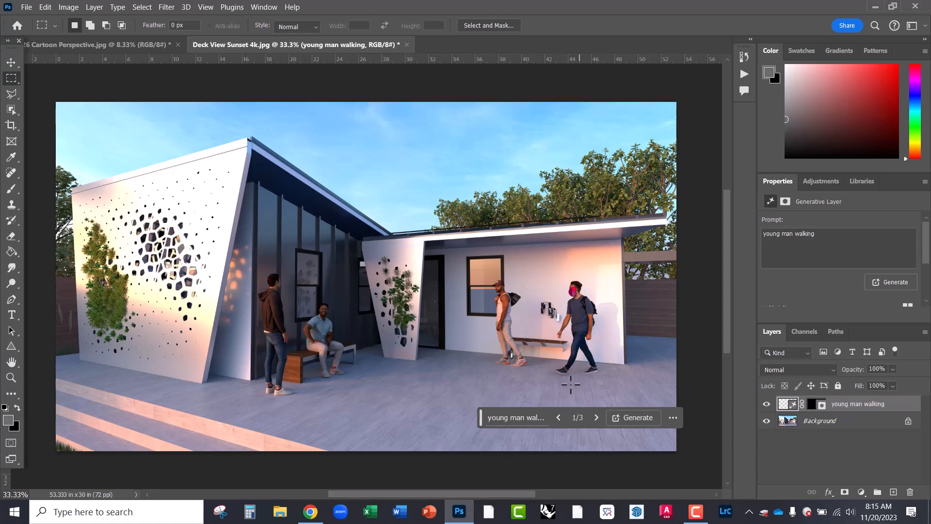
# - Step to generated variation 3 of 3 and toggle the walker layer's visibility to compare
pyautogui.click(597, 417)
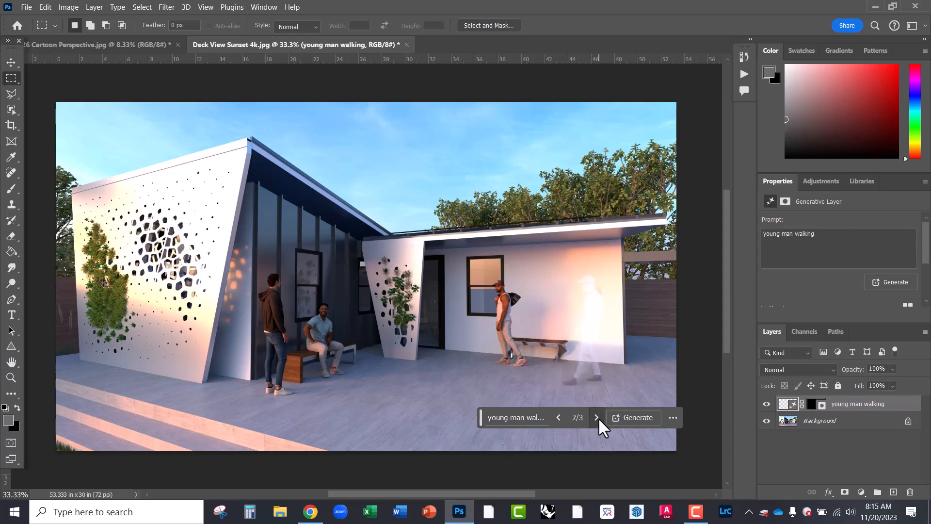
pyautogui.click(596, 417)
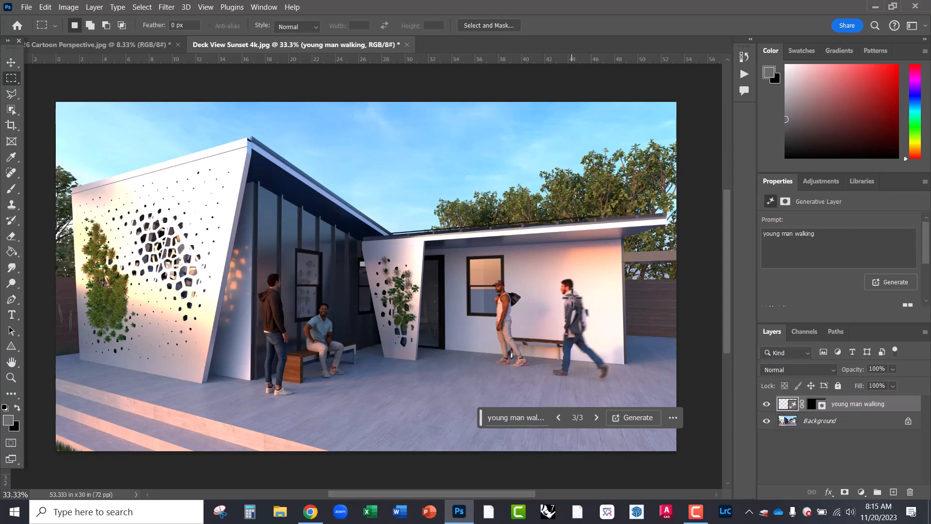
pyautogui.click(767, 405)
pyautogui.click(767, 405)
# - Nudge the walker layer with the Move tool and zoom in to check the wall and deck seam
pyautogui.click(11, 62)
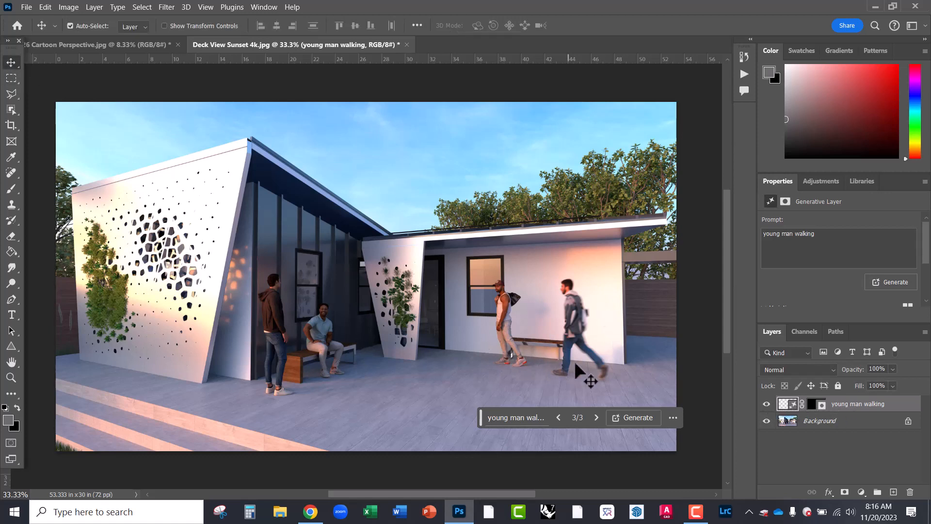
pyautogui.moveTo(584, 374); pyautogui.dragTo(575, 353)
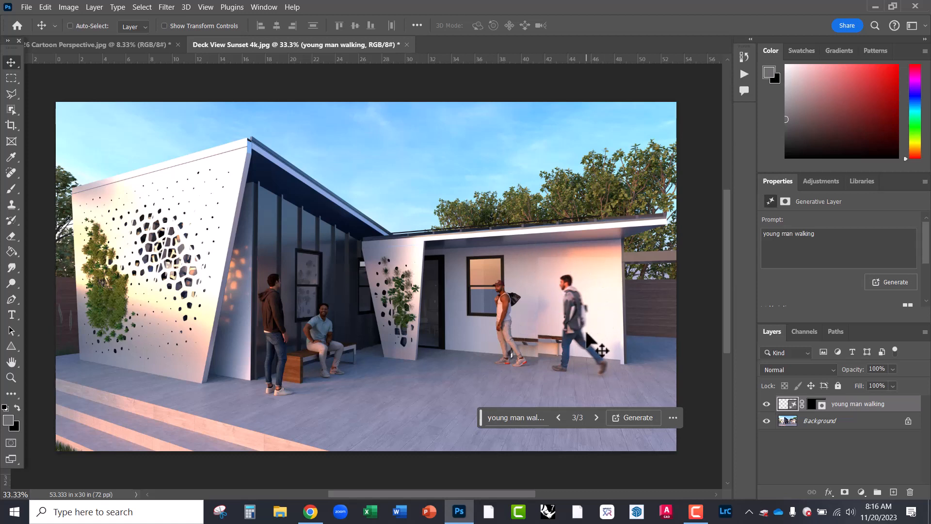
pyautogui.hotkey('ctrl', 'z')
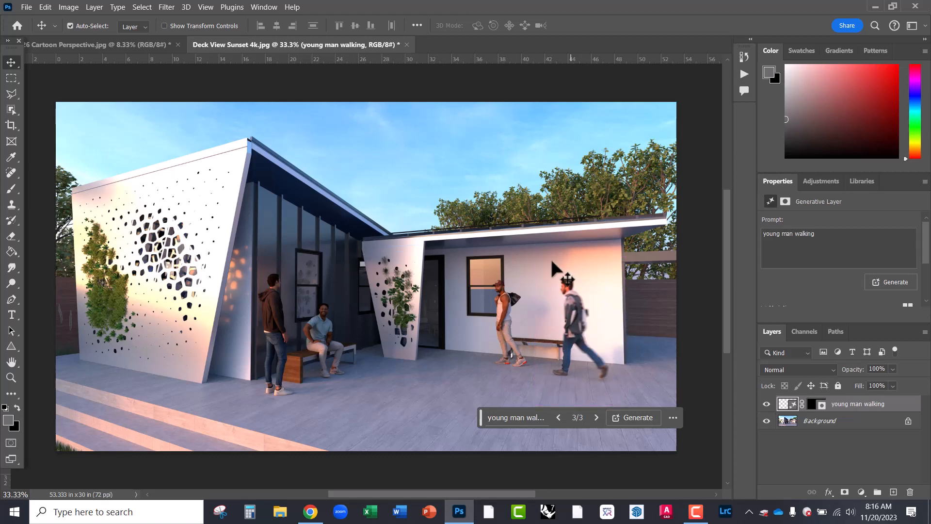
pyautogui.press('ctrl')
pyautogui.scroll(4, 626, 342)
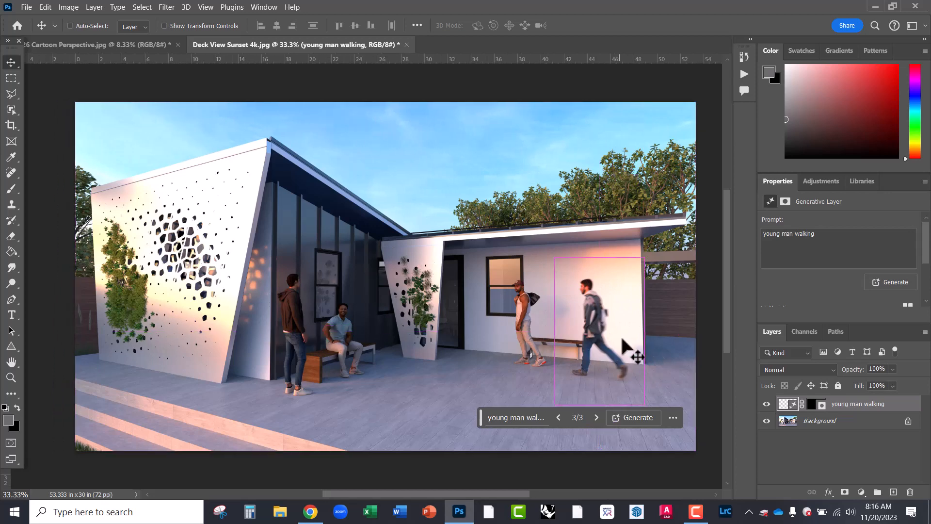
pyautogui.scroll(2, 537, 253)
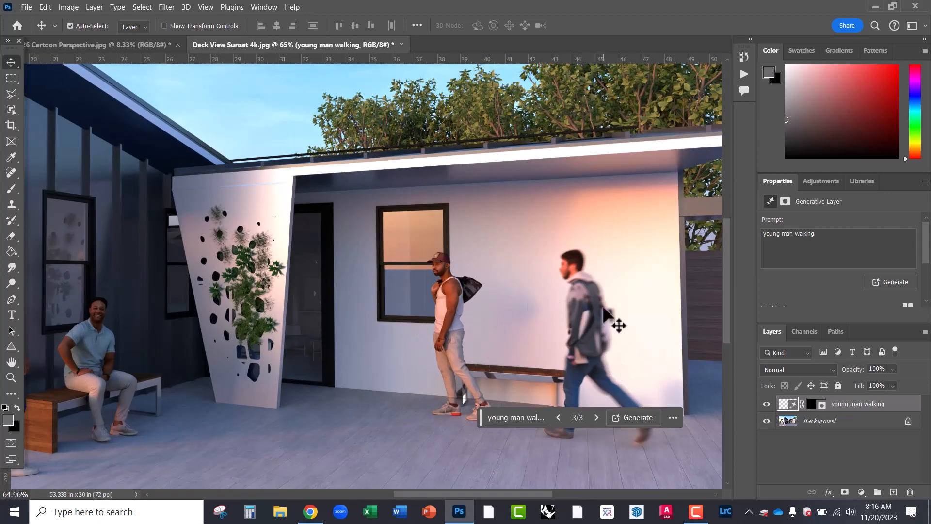
pyautogui.moveTo(554, 299); pyautogui.dragTo(448, 238)
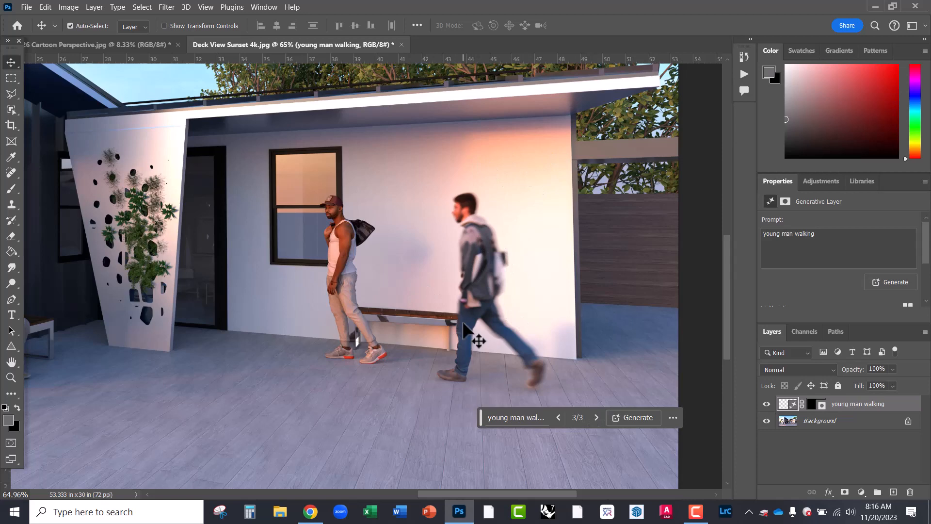
pyautogui.scroll(4, 493, 353)
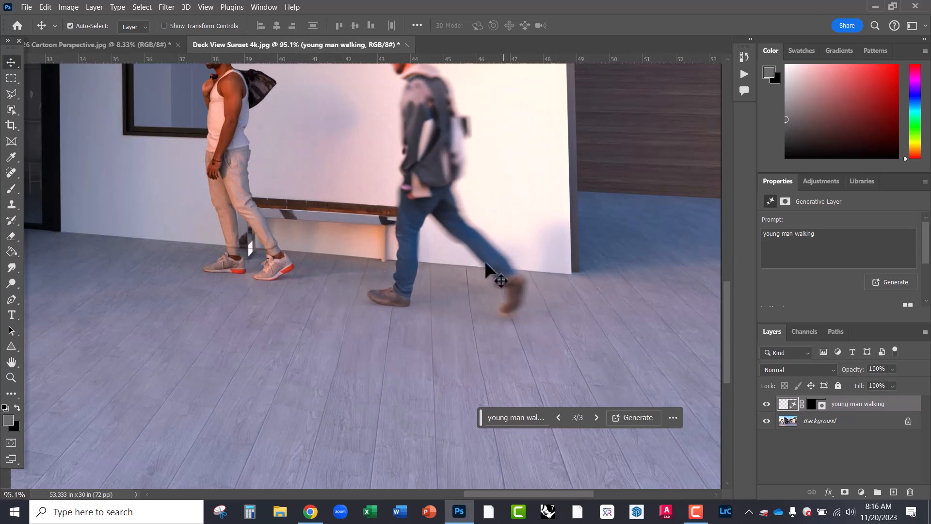
pyautogui.scroll(-2, 438, 391)
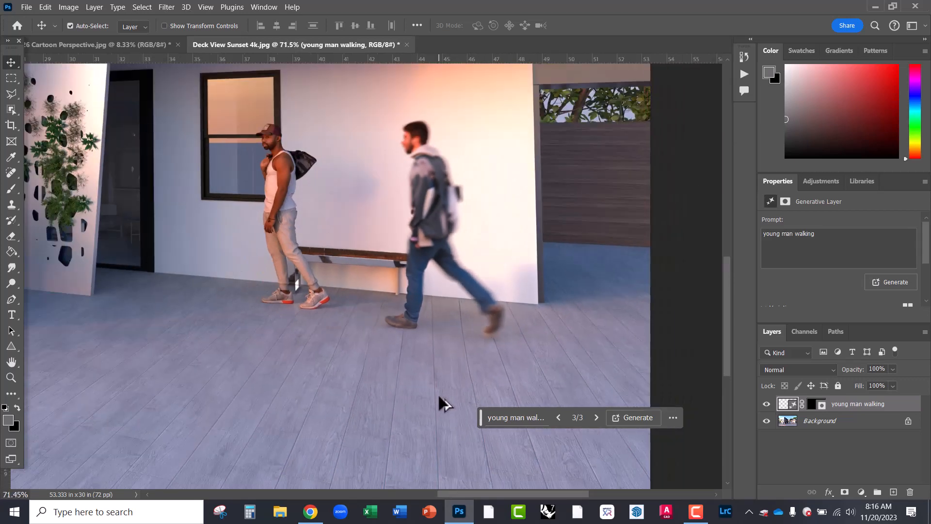
pyautogui.scroll(-2, 504, 394)
pyautogui.scroll(3, 488, 174)
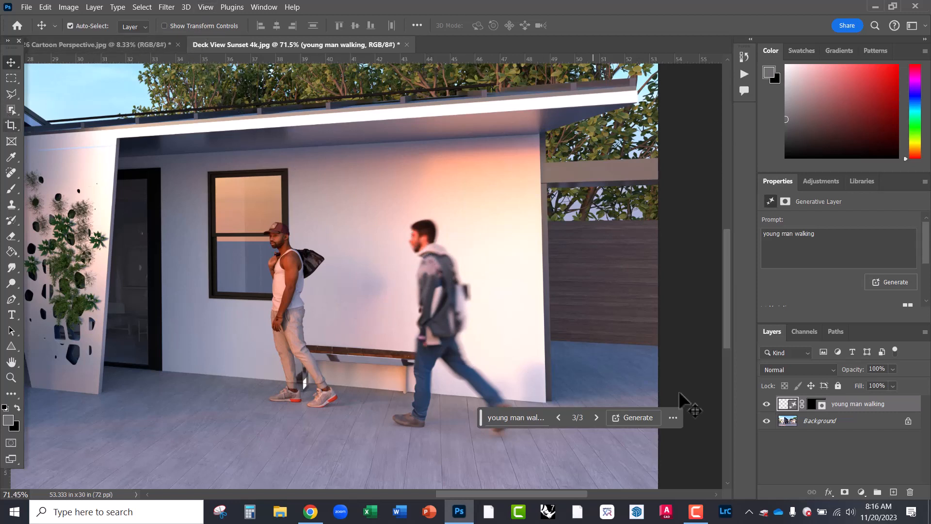
# - Open Motion Blur for the walker layer, then cancel it without applying
pyautogui.click(207, 7)
pyautogui.click(208, 7)
pyautogui.click(168, 7)
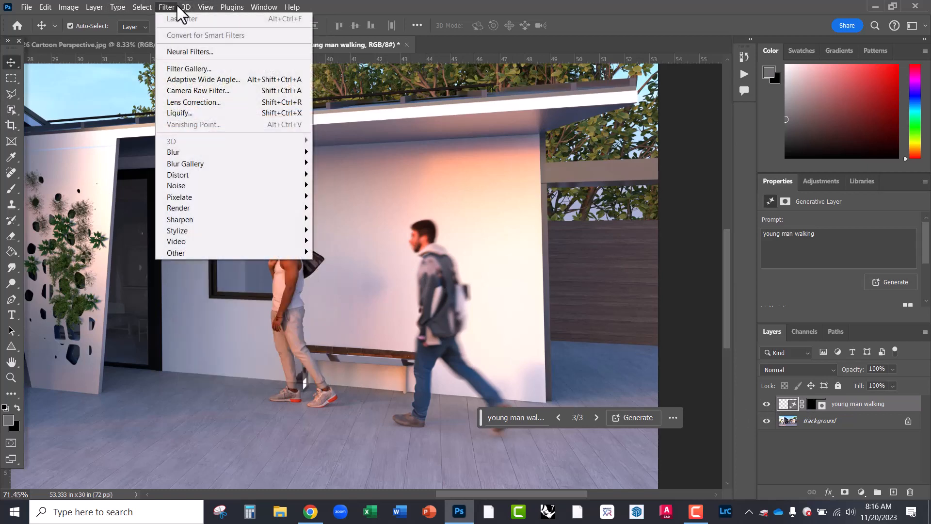
pyautogui.moveTo(191, 153)
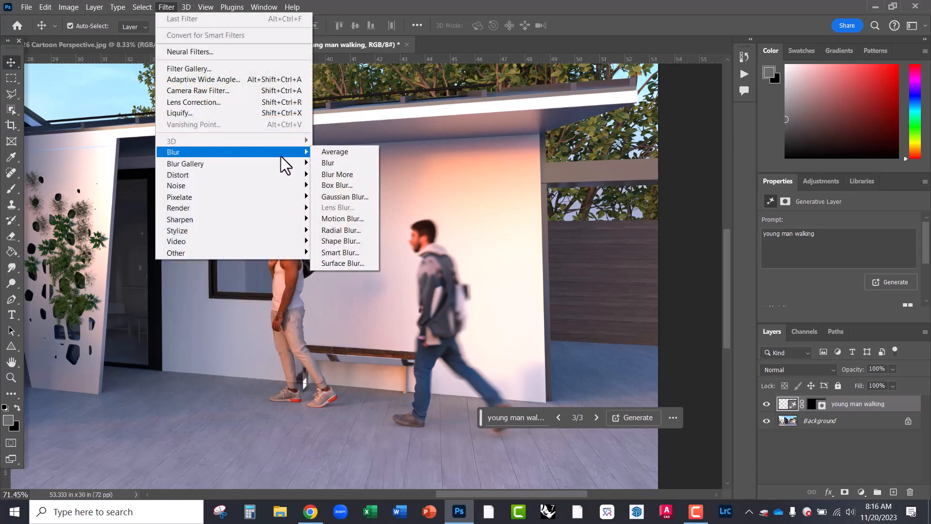
pyautogui.click(347, 219)
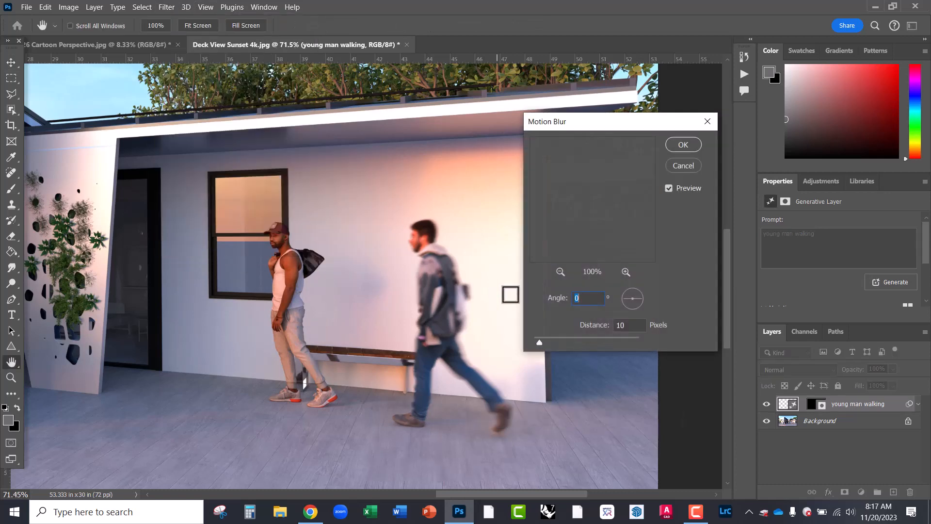
pyautogui.click(565, 342)
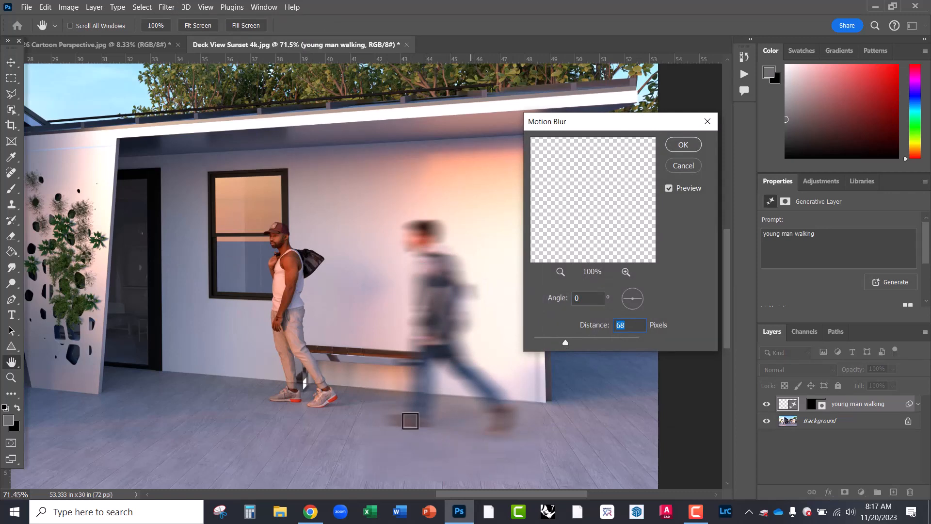
pyautogui.click(676, 167)
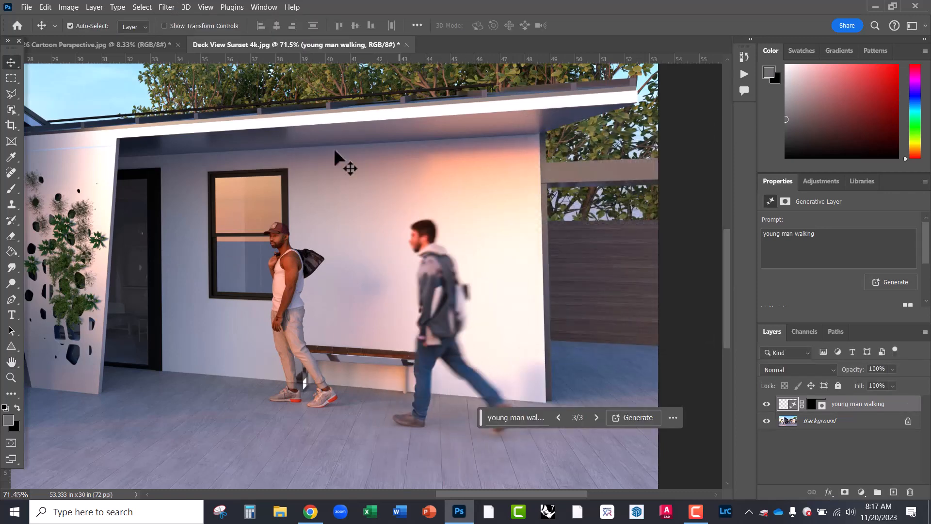
# - Select the walking man with the Object Selection tool
pyautogui.click(12, 109)
pyautogui.moveTo(387, 208); pyautogui.dragTo(521, 440)
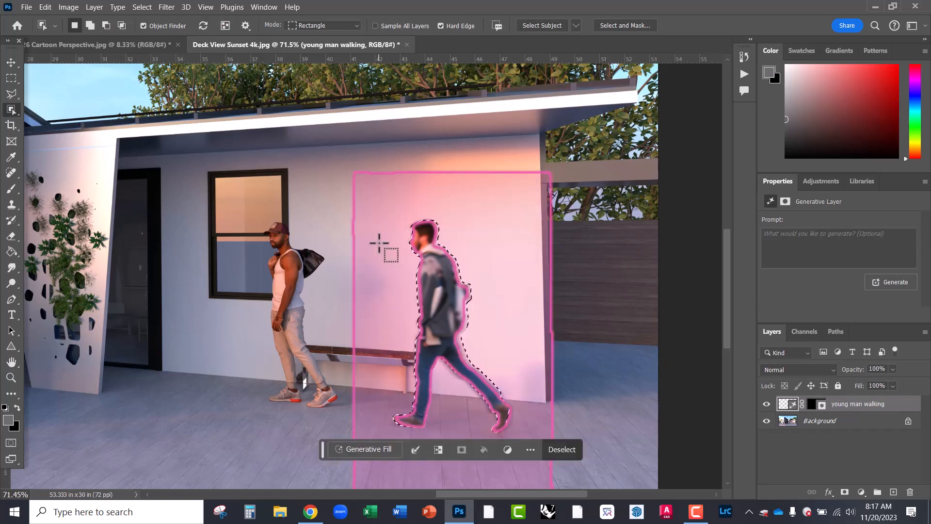
pyautogui.hotkey('ctrl', 'd')
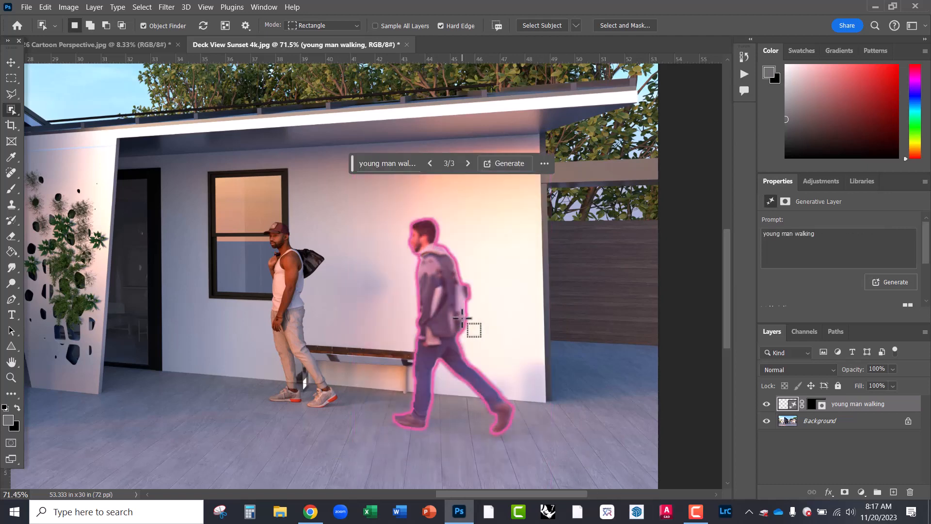
pyautogui.click(429, 287)
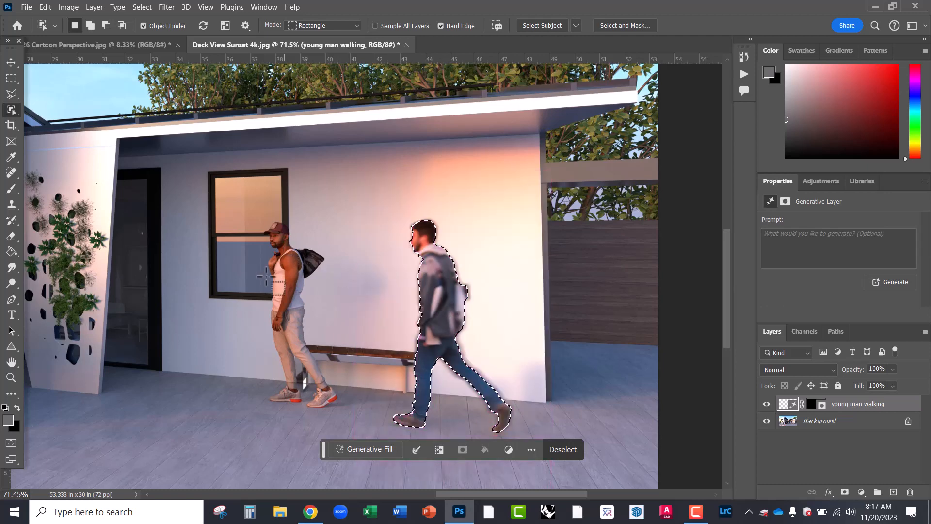
# - Apply a 34-pixel Motion Blur to the selected man, then undo it
pyautogui.click(165, 7)
pyautogui.moveTo(246, 155)
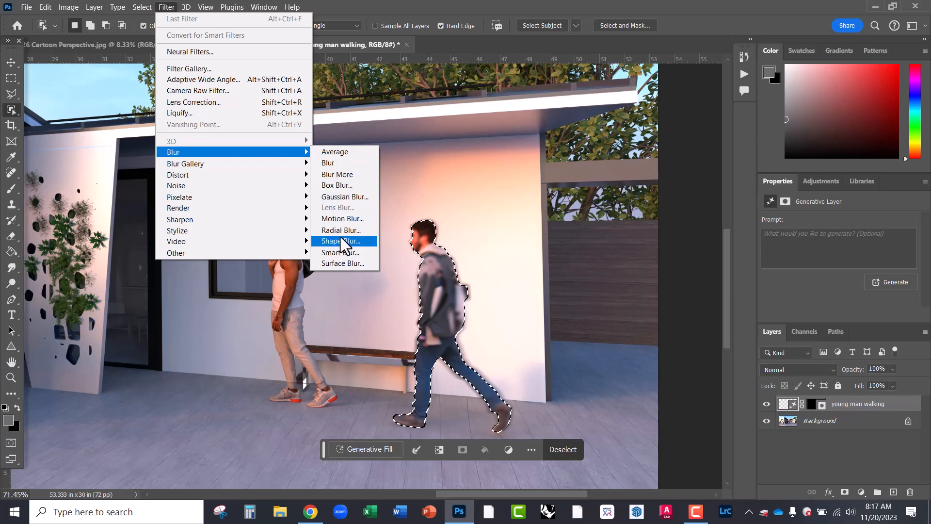
pyautogui.click(342, 219)
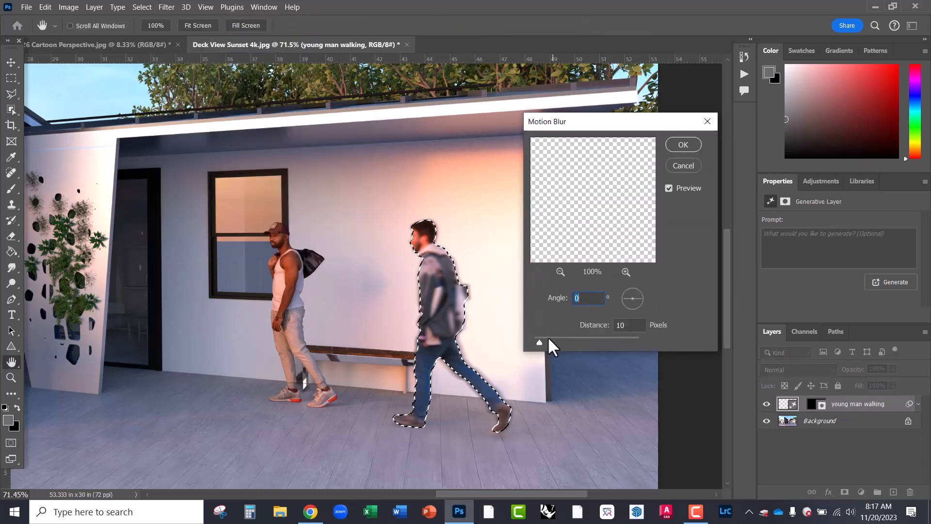
pyautogui.moveTo(548, 336); pyautogui.dragTo(564, 341)
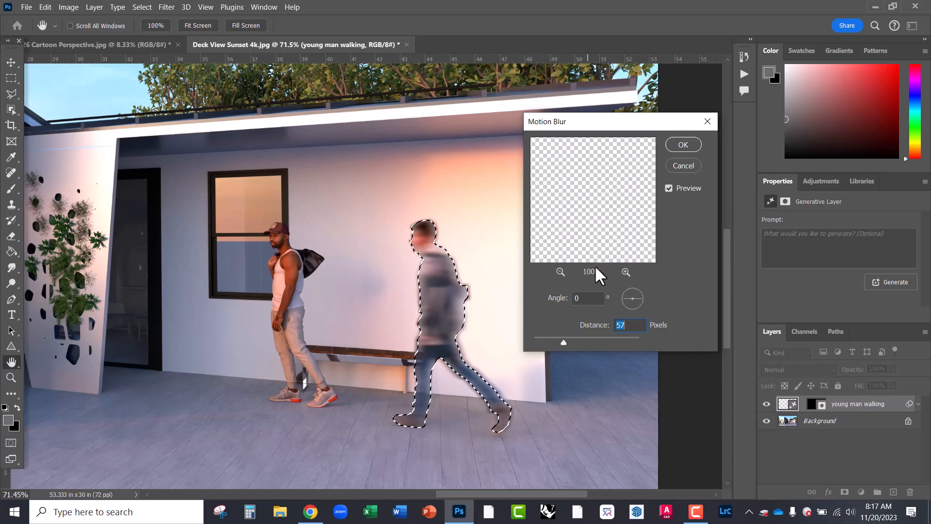
pyautogui.click(682, 144)
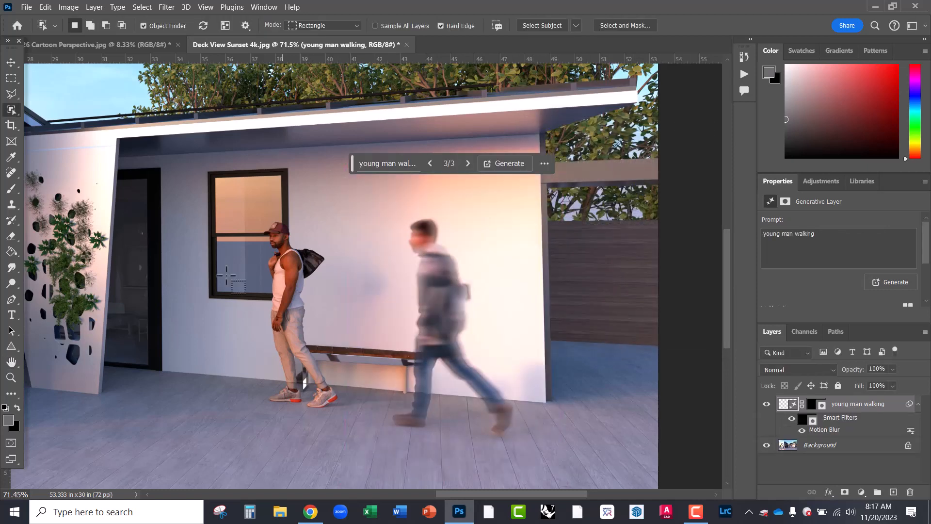
pyautogui.hotkey('ctrl', 'z')
pyautogui.hotkey('ctrl', 'z')
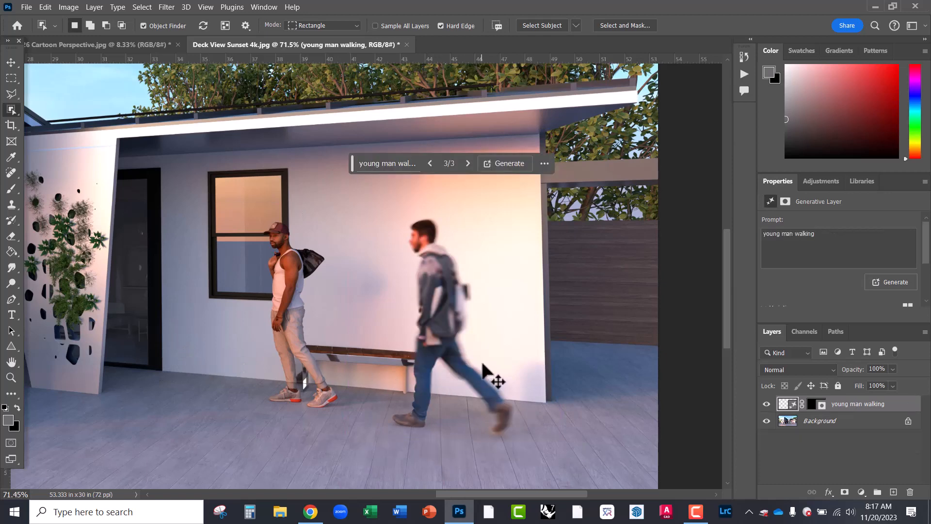
pyautogui.click(11, 62)
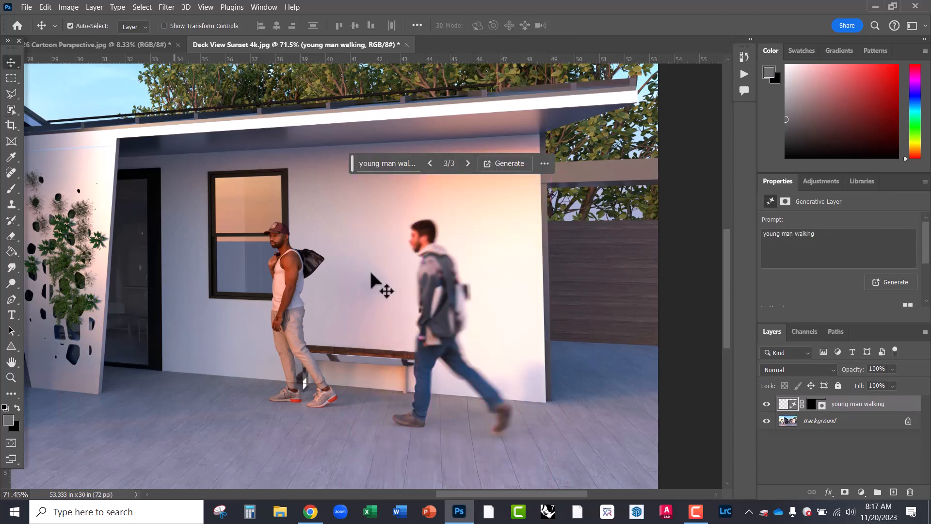
# - Delete the 'young man walking' text from the generative fill prompt and move the bar off the image
pyautogui.scroll(-3, 557, 381)
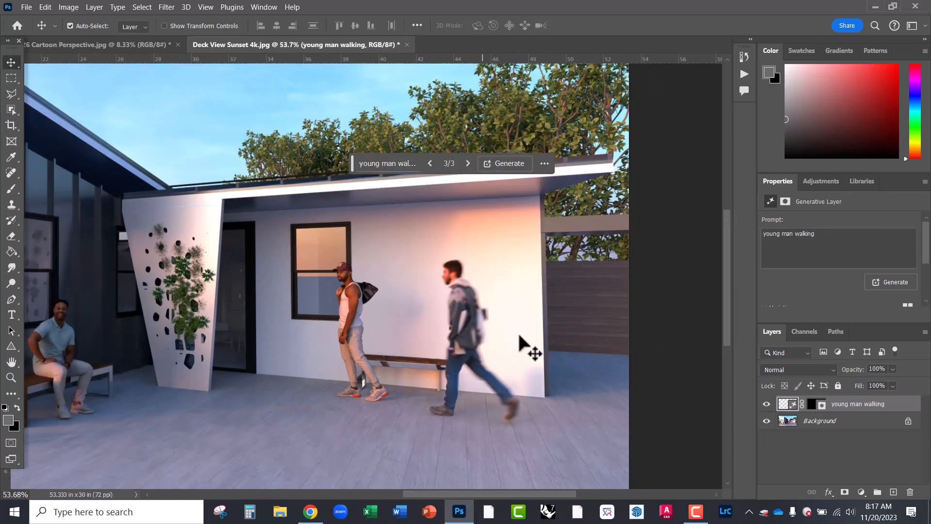
pyautogui.scroll(-1, 595, 327)
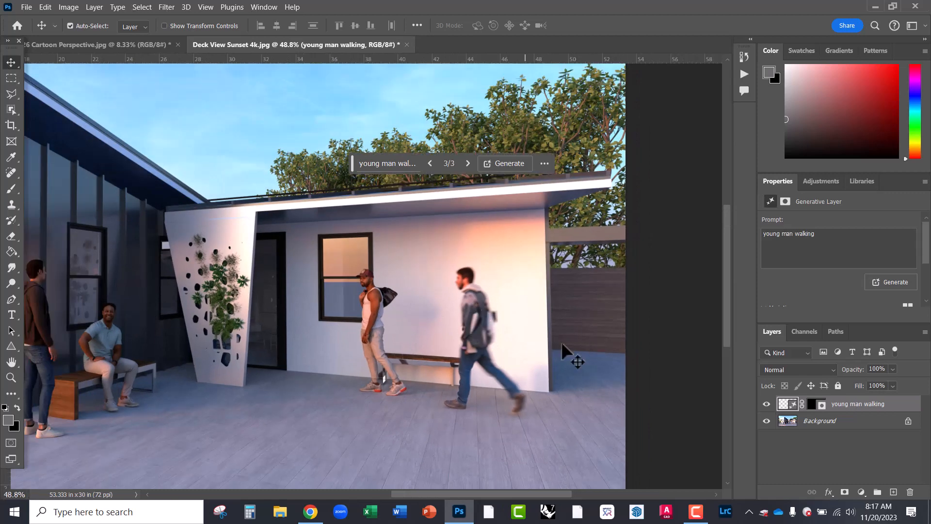
pyautogui.scroll(-1, 560, 253)
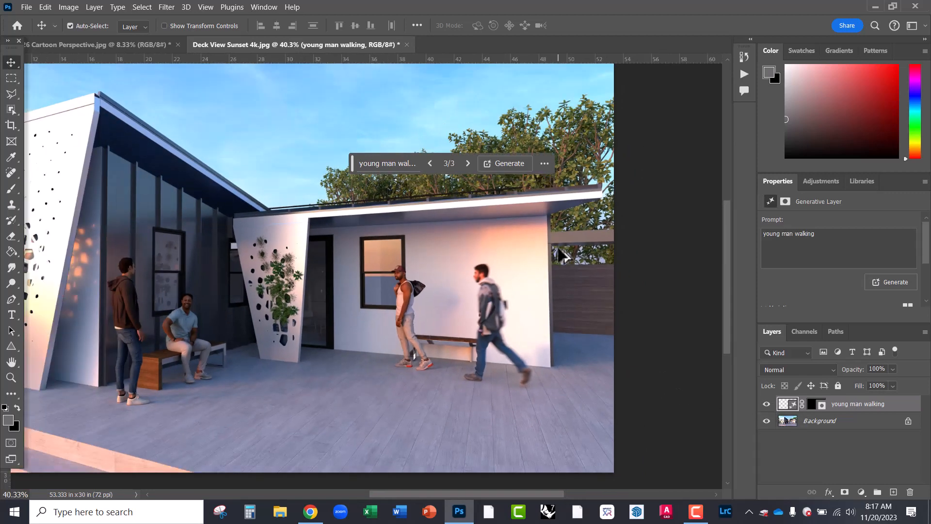
pyautogui.scroll(-2, 570, 289)
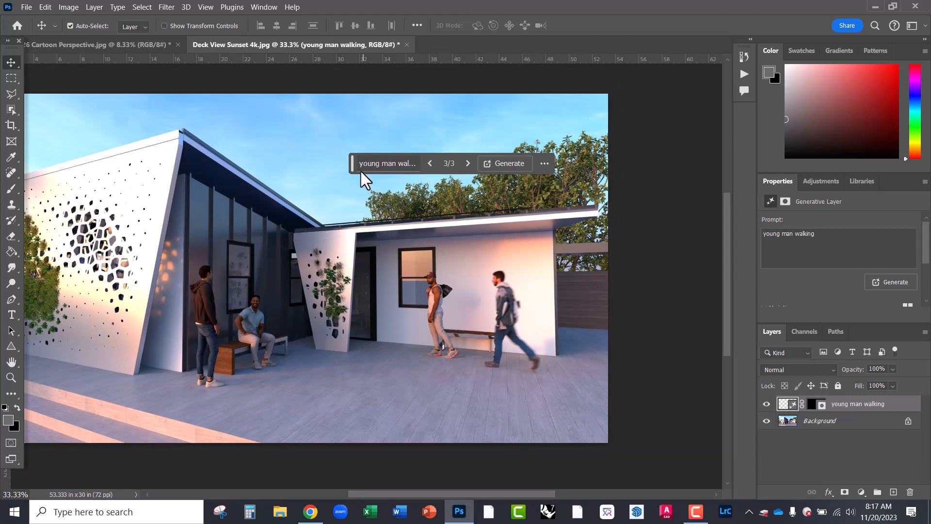
pyautogui.click(384, 164)
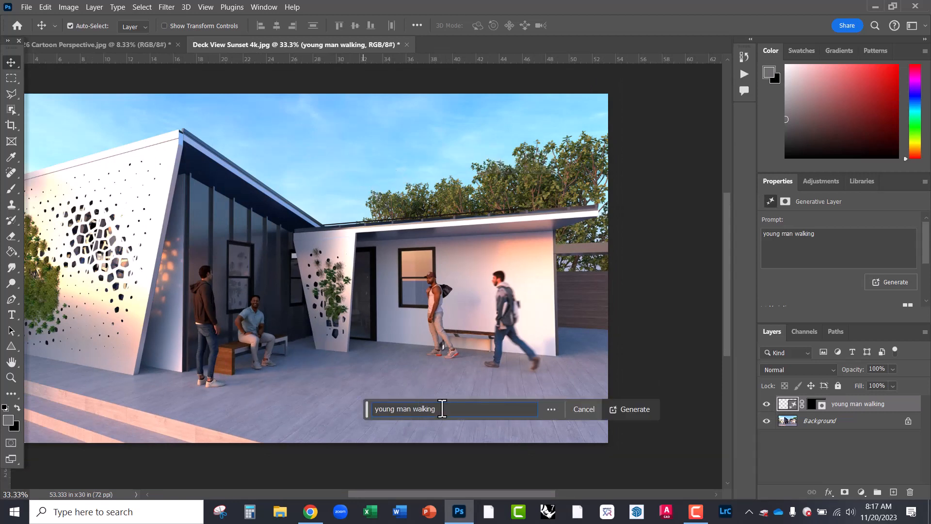
pyautogui.moveTo(442, 409); pyautogui.dragTo(350, 404)
pyautogui.press('BackSpace')
pyautogui.moveTo(364, 407); pyautogui.dragTo(353, 456)
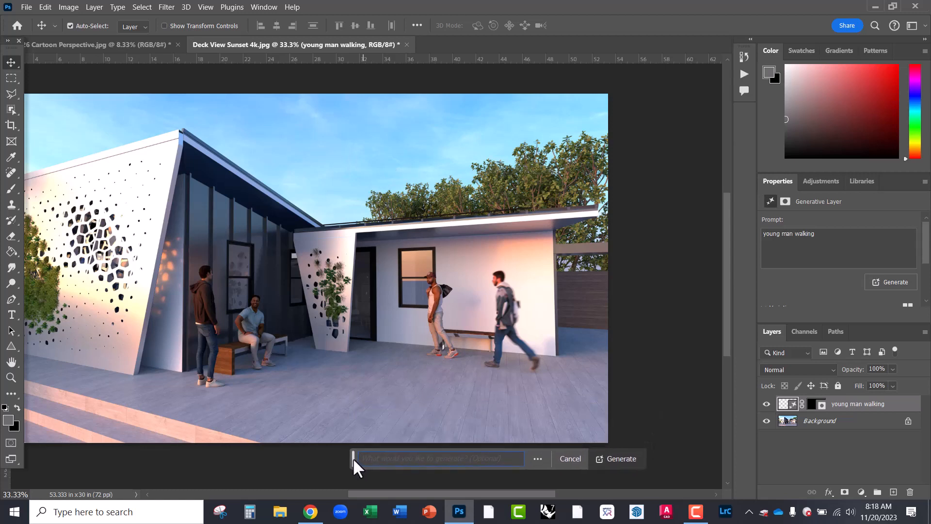
pyautogui.moveTo(301, 377); pyautogui.dragTo(371, 342)
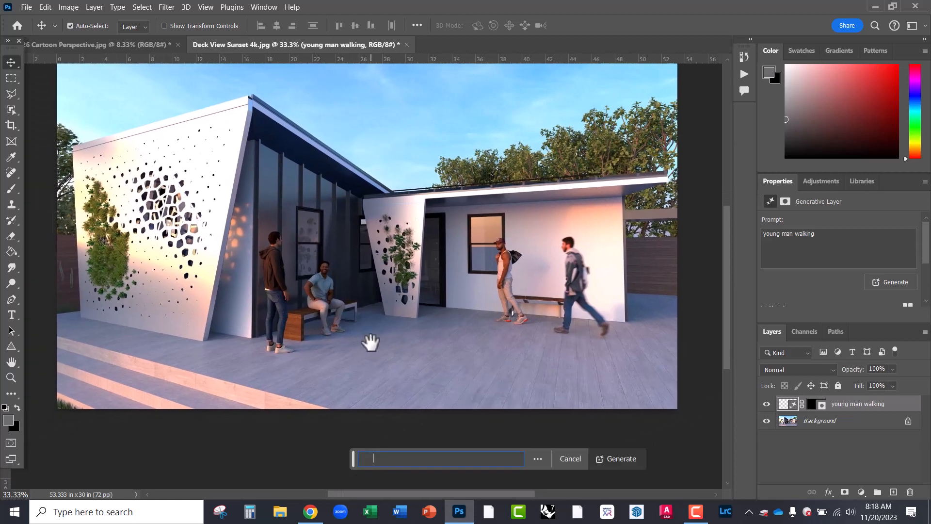
# - Trace a polygonal lasso around the foreground deck, following the house base and skirting people's feet
pyautogui.click(13, 94)
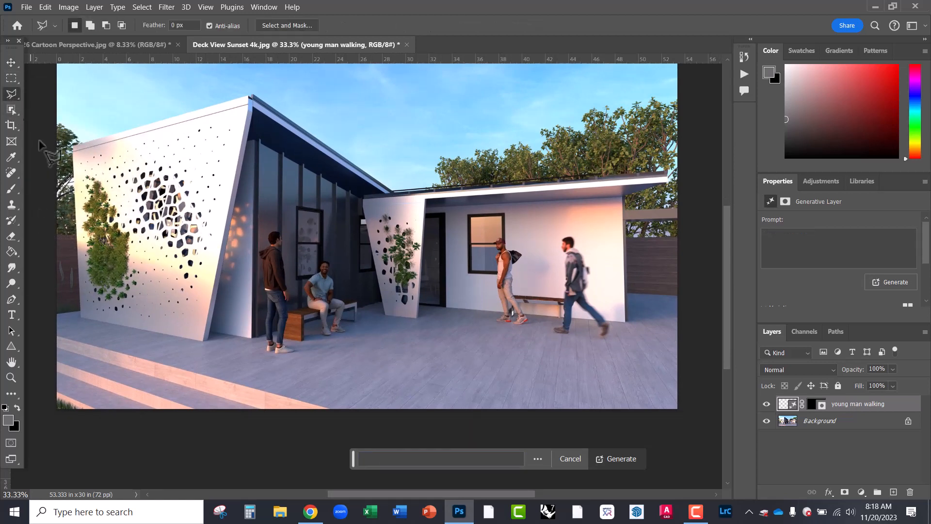
pyautogui.click(81, 320)
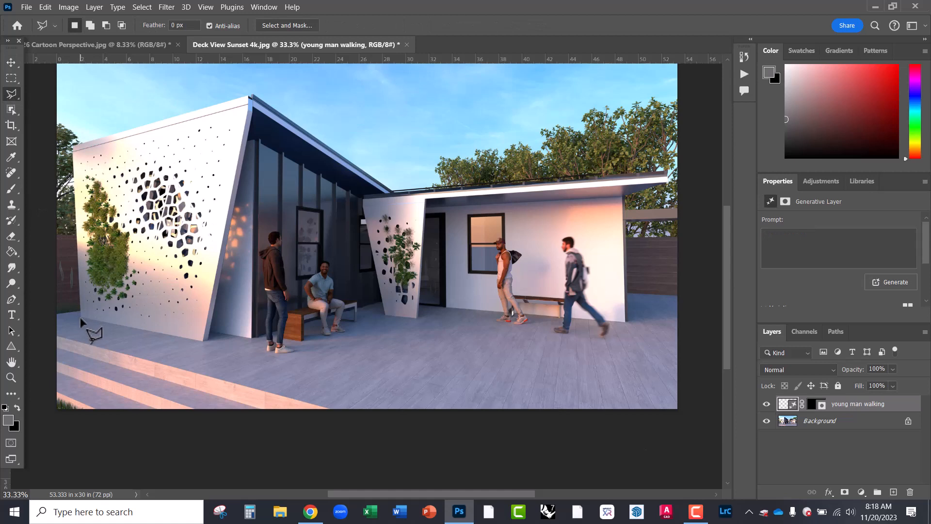
pyautogui.click(210, 331)
pyautogui.click(263, 348)
pyautogui.click(281, 354)
pyautogui.click(367, 320)
pyautogui.click(375, 314)
pyautogui.click(416, 319)
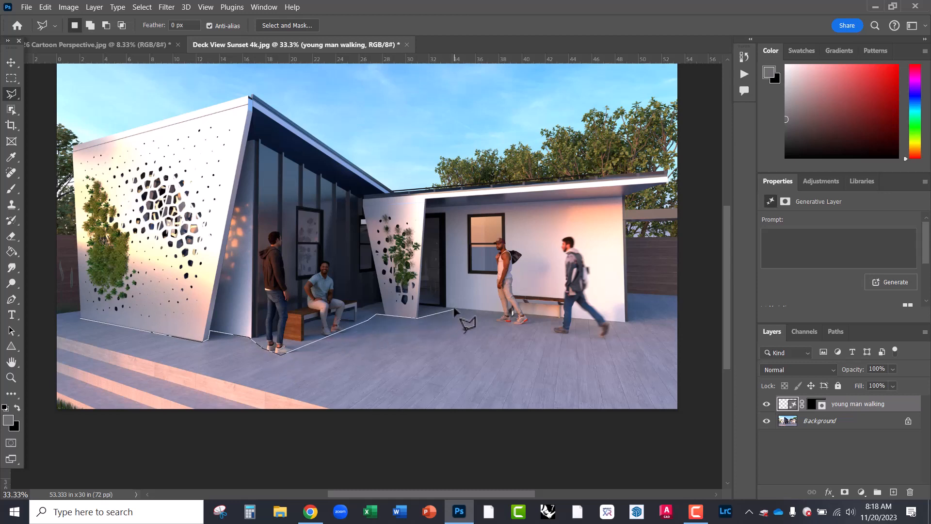
pyautogui.click(450, 309)
pyautogui.click(499, 324)
pyautogui.click(605, 340)
pyautogui.click(628, 327)
pyautogui.click(629, 295)
pyautogui.click(682, 296)
pyautogui.click(688, 418)
pyautogui.click(331, 410)
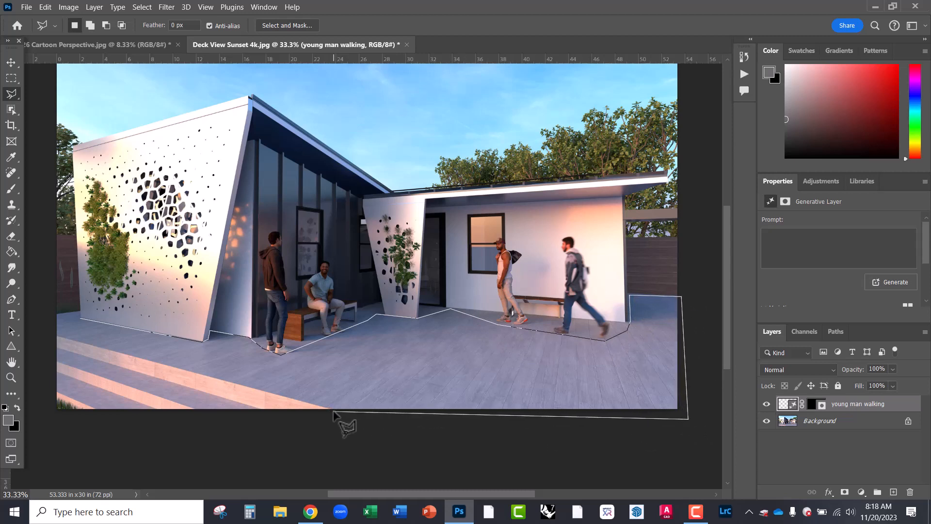
pyautogui.click(52, 332)
pyautogui.click(80, 321)
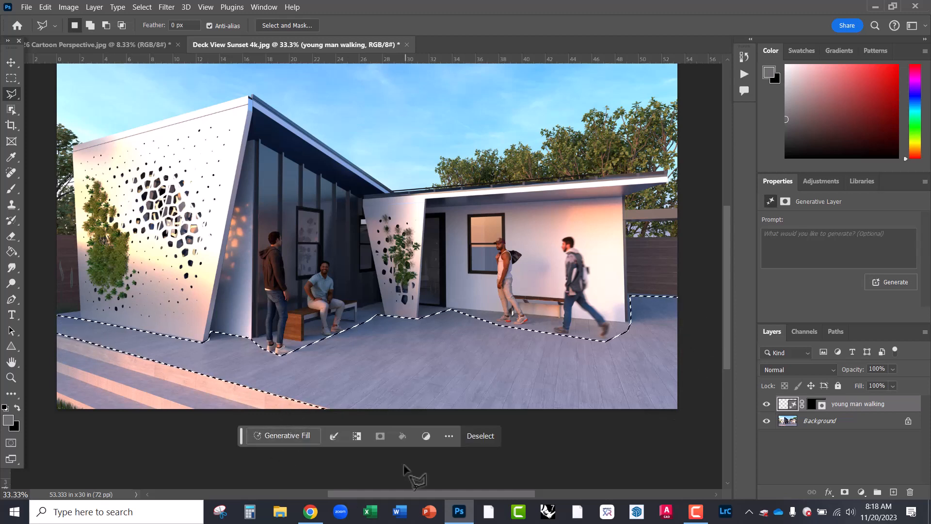
# - Generate a fill on the selected deck with the prompt 'wet deck with reflection'
pyautogui.click(295, 435)
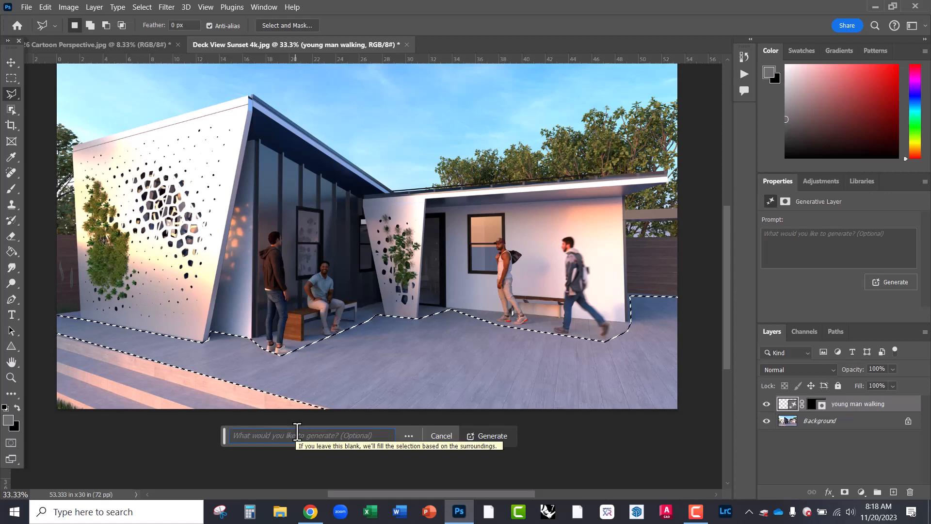
pyautogui.write('wet')
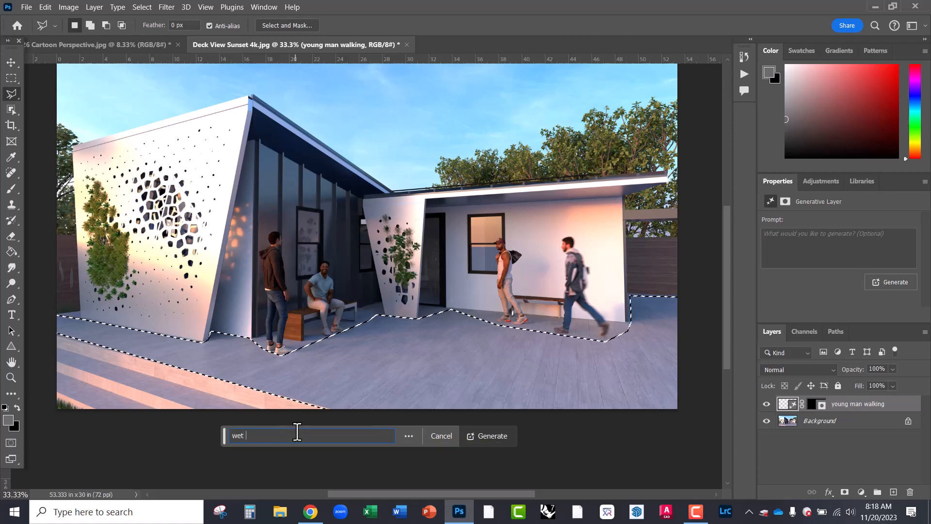
pyautogui.write(' tile')
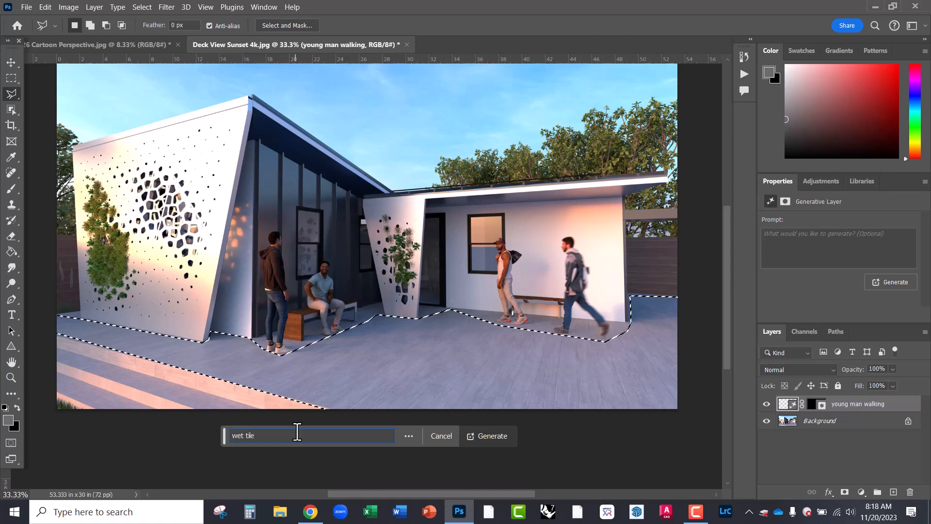
pyautogui.press('BackSpace')
pyautogui.press('BackSpace')
pyautogui.press('BackSpace')
pyautogui.press('BackSpace')
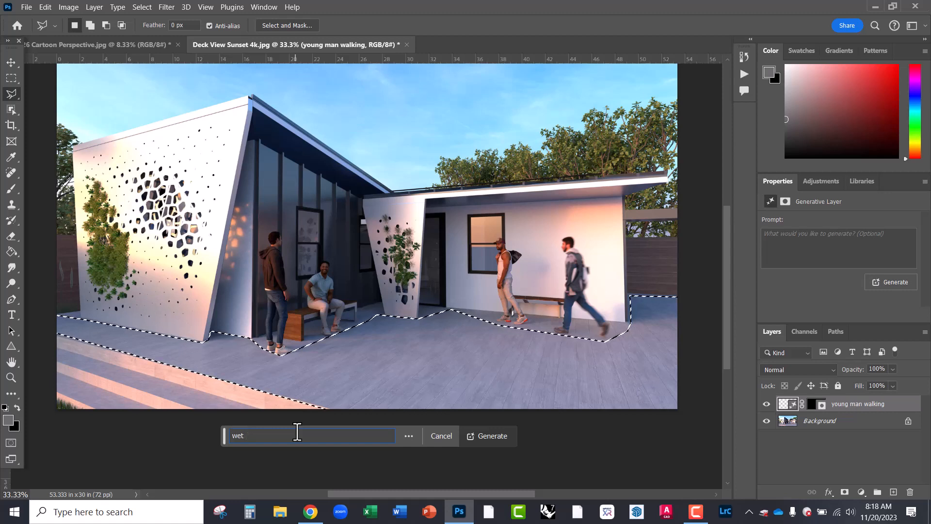
pyautogui.write('deck')
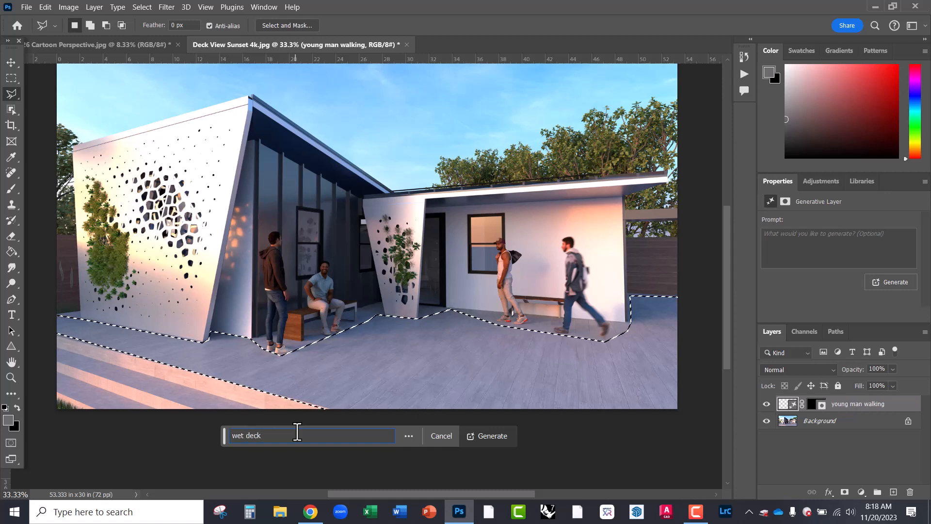
pyautogui.write(' with re')
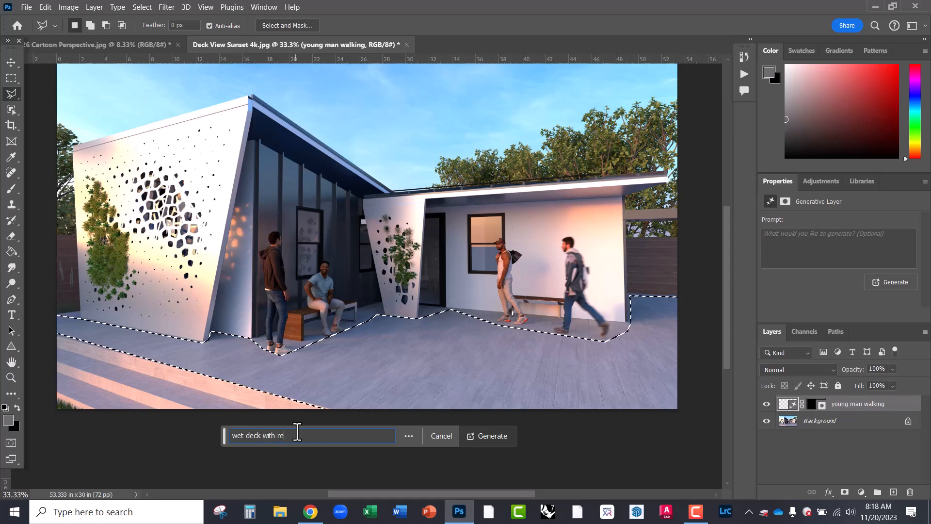
pyautogui.write('flection')
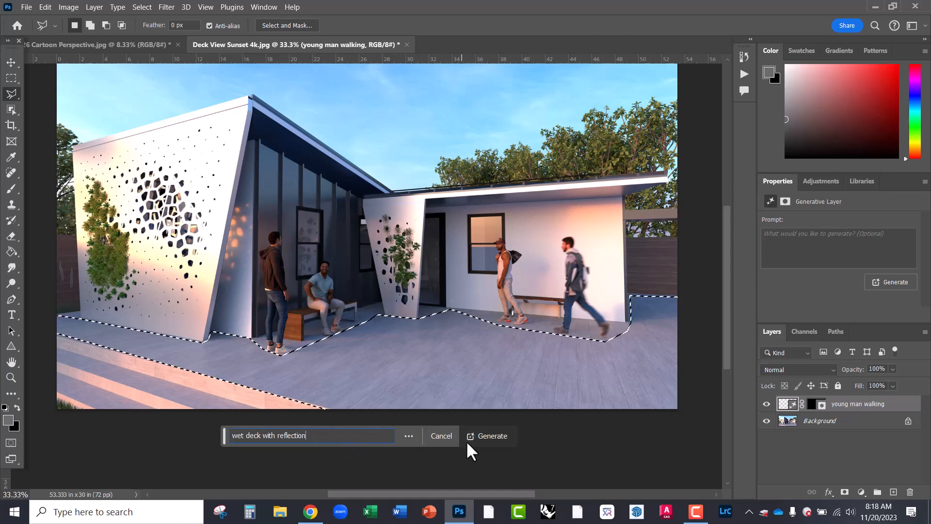
pyautogui.click(480, 438)
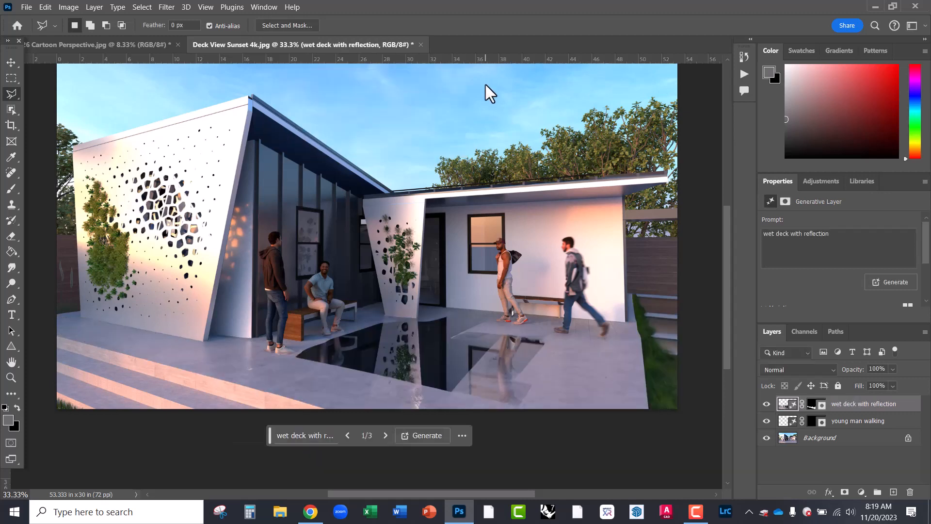
# - Switch the wet deck fill to generated variation 2 of 3
pyautogui.click(386, 435)
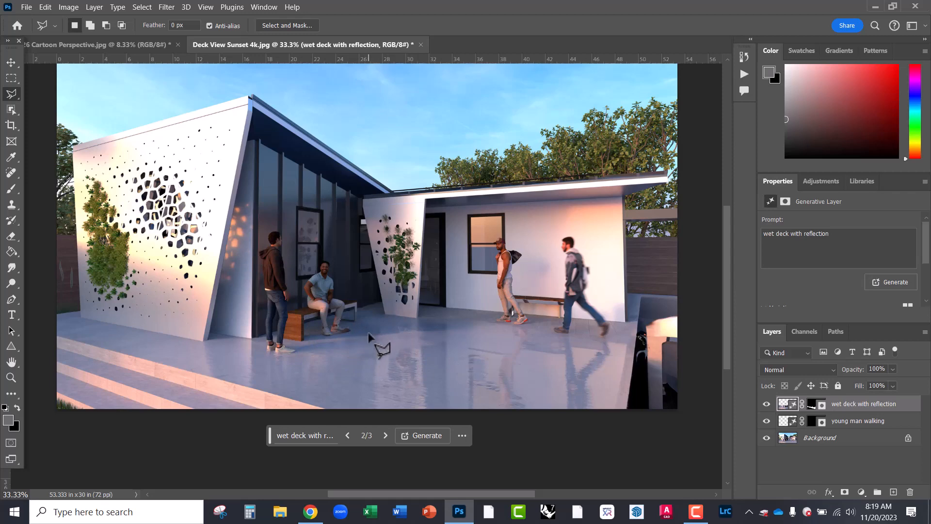
pyautogui.scroll(5, 369, 335)
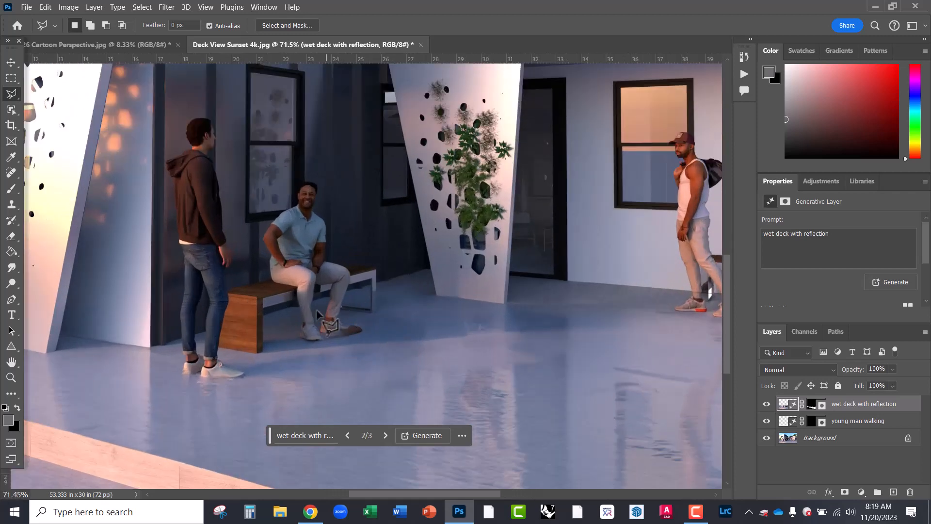
pyautogui.scroll(2, 317, 312)
pyautogui.scroll(-2, 408, 298)
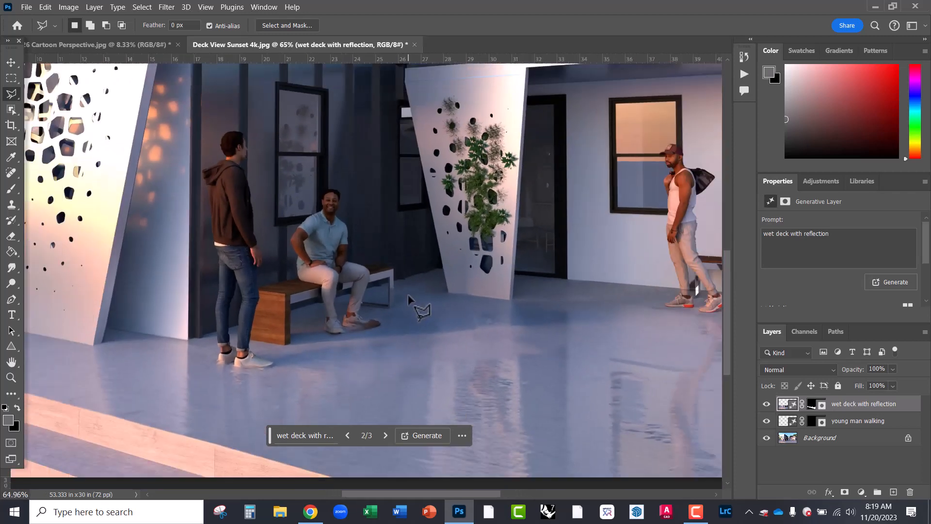
pyautogui.scroll(3, 493, 407)
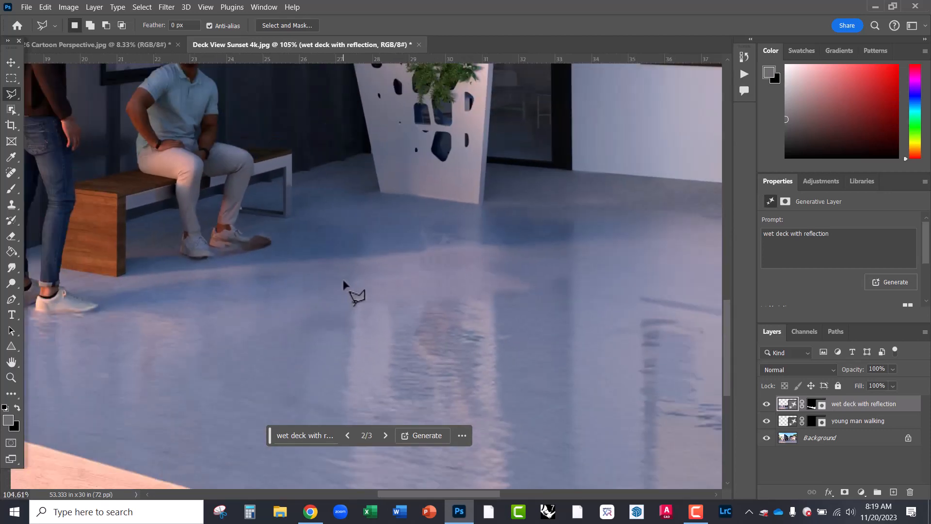
pyautogui.scroll(1, 347, 286)
pyautogui.scroll(-2, 316, 235)
pyautogui.scroll(-1, 544, 315)
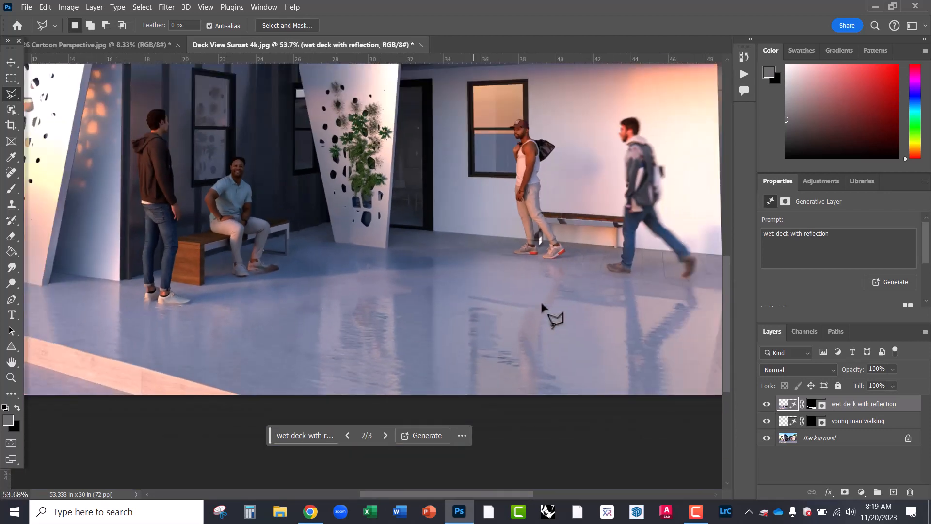
pyautogui.scroll(2, 647, 318)
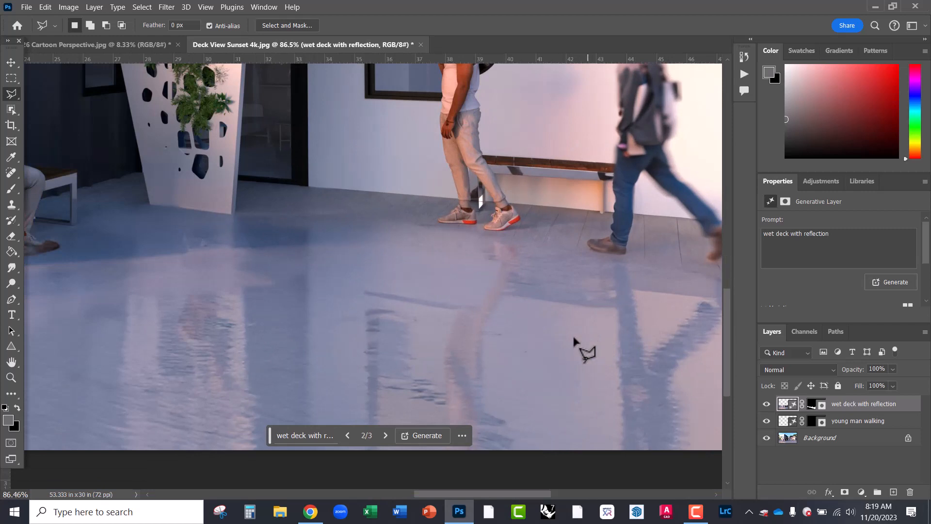
pyautogui.scroll(-2, 301, 324)
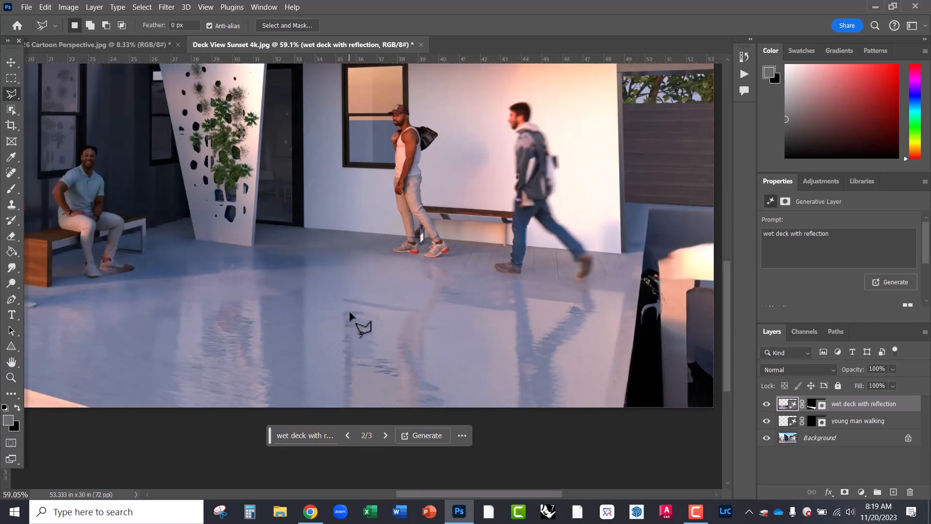
pyautogui.scroll(-1, 361, 322)
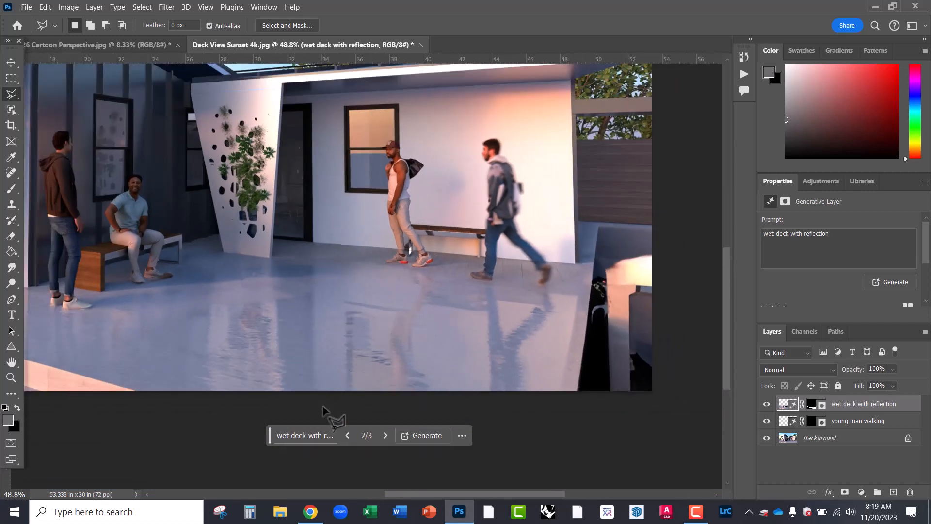
pyautogui.scroll(-1, 465, 381)
pyautogui.scroll(1, 290, 204)
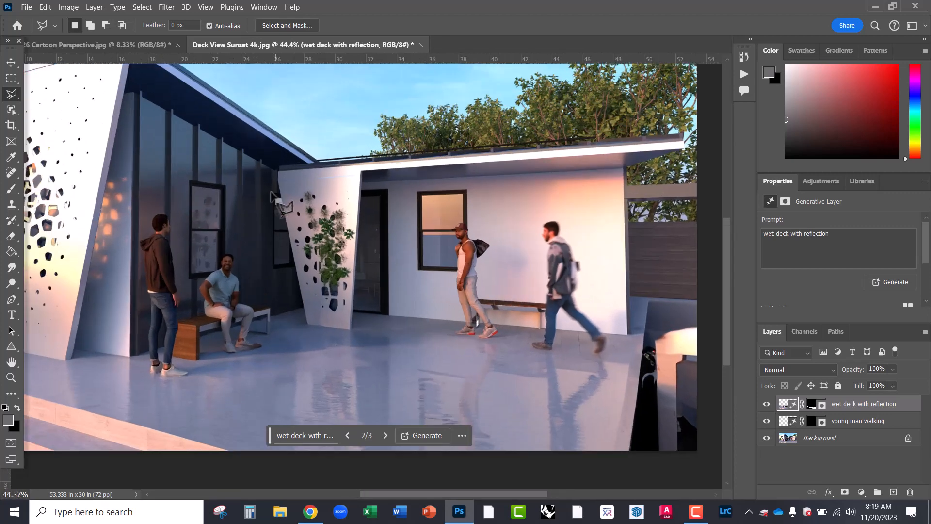
pyautogui.click(384, 435)
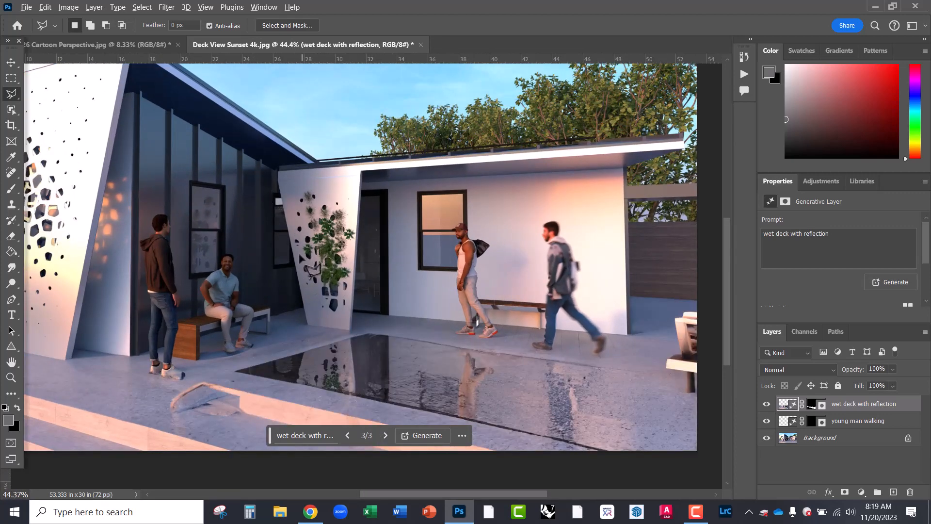
pyautogui.hotkey('ctrl', '-')
pyautogui.scroll(1, 473, 390)
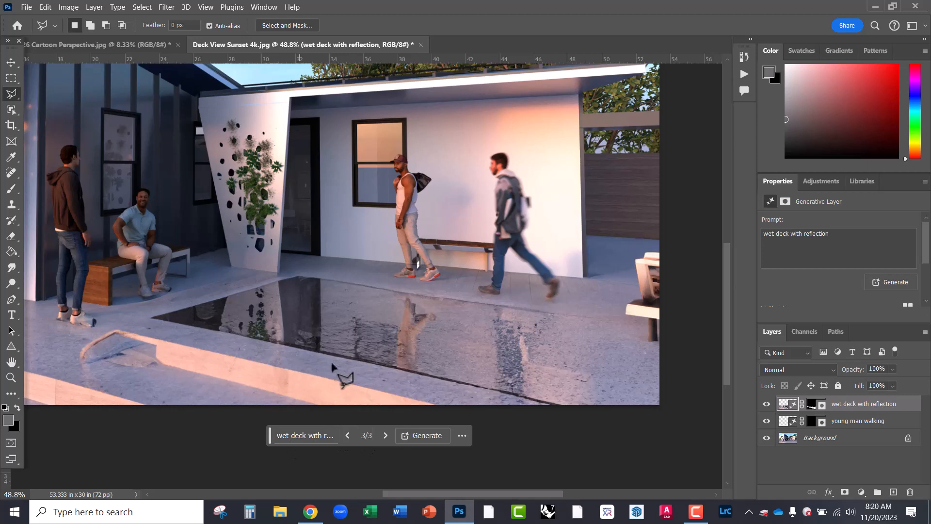
pyautogui.click(347, 435)
pyautogui.scroll(3, 281, 343)
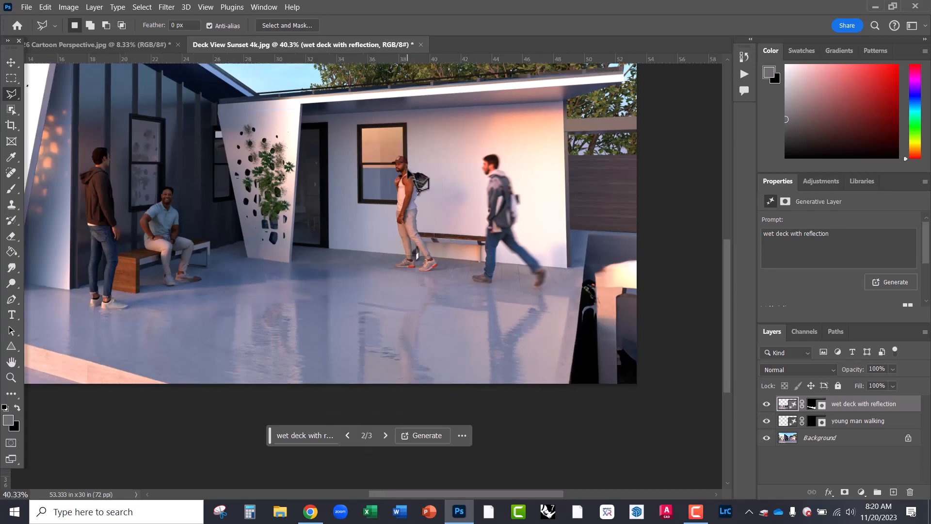
pyautogui.scroll(2, 295, 227)
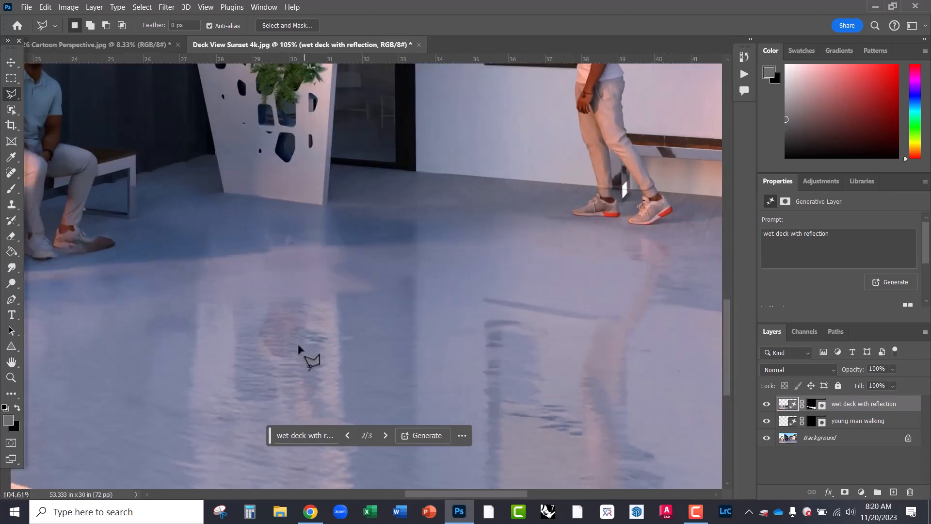
pyautogui.moveTo(445, 170); pyautogui.dragTo(402, 358)
pyautogui.moveTo(345, 330); pyautogui.dragTo(266, 213)
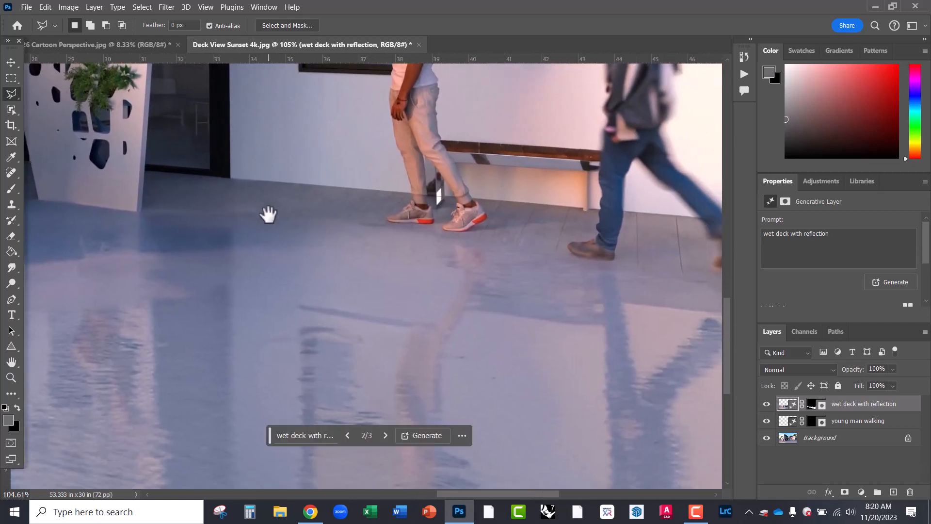
pyautogui.moveTo(447, 310); pyautogui.dragTo(291, 264)
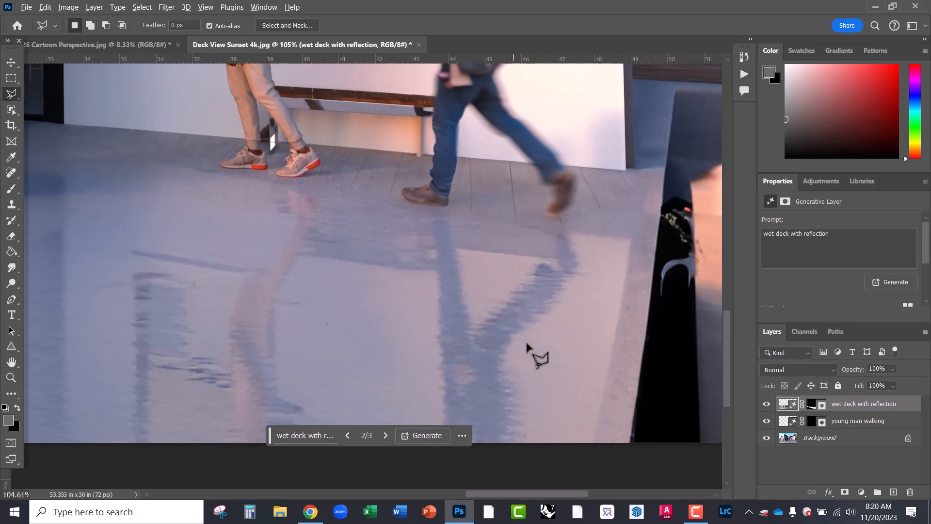
pyautogui.scroll(-3, 538, 363)
pyautogui.scroll(-2, 436, 322)
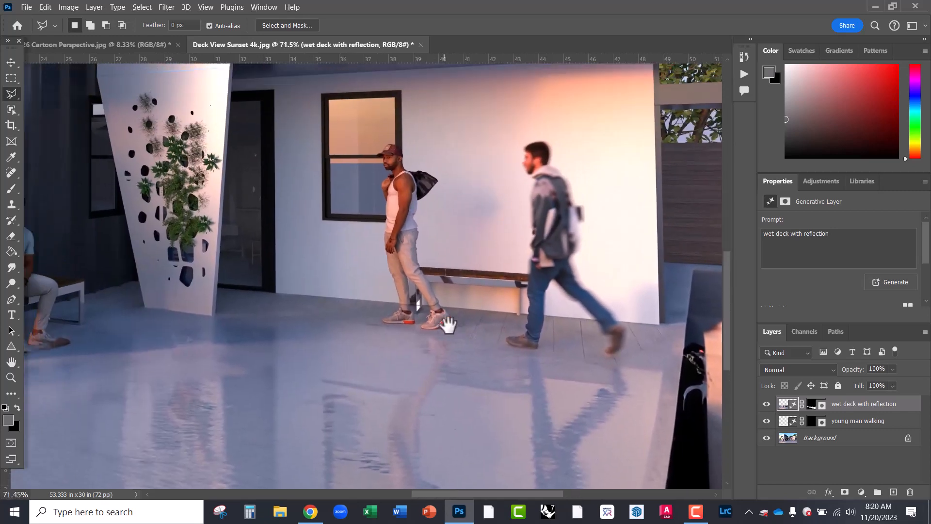
pyautogui.scroll(-2, 523, 339)
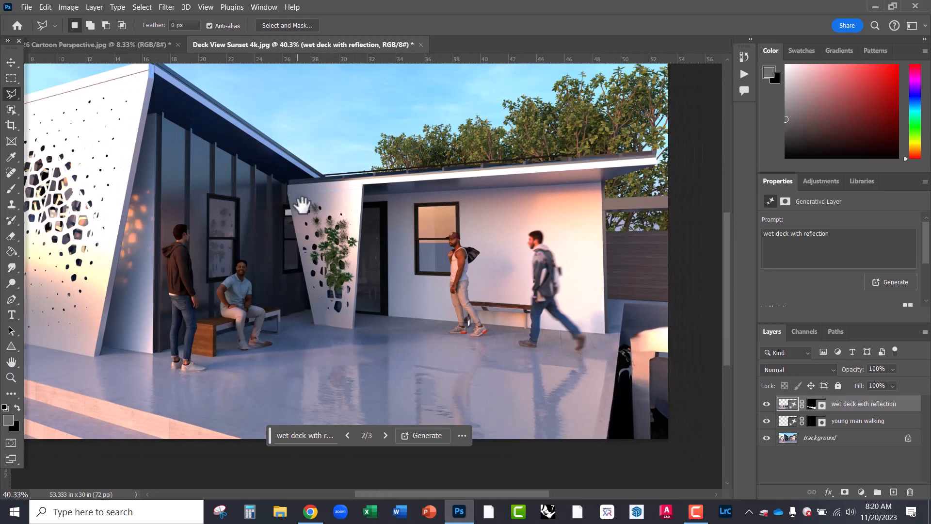
pyautogui.moveTo(301, 202); pyautogui.dragTo(391, 219)
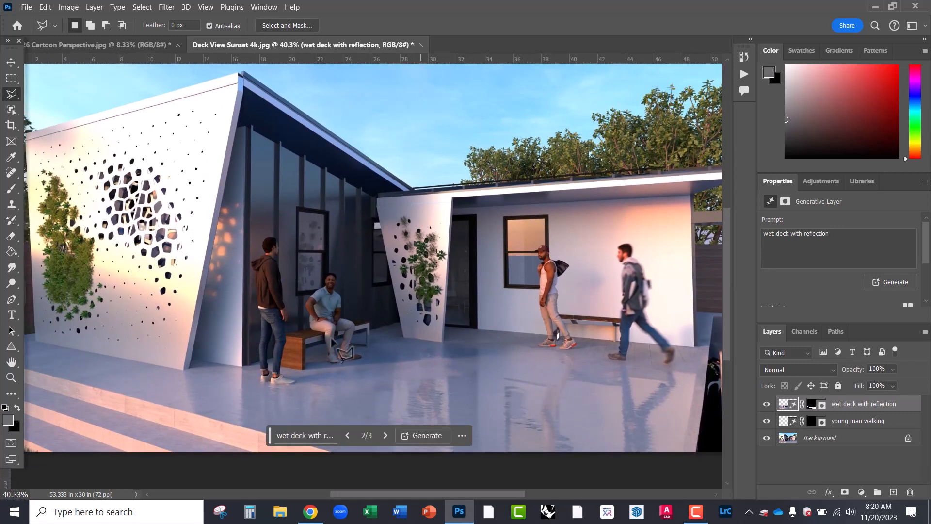
pyautogui.moveTo(269, 211); pyautogui.dragTo(327, 222)
pyautogui.moveTo(567, 357); pyautogui.dragTo(329, 280)
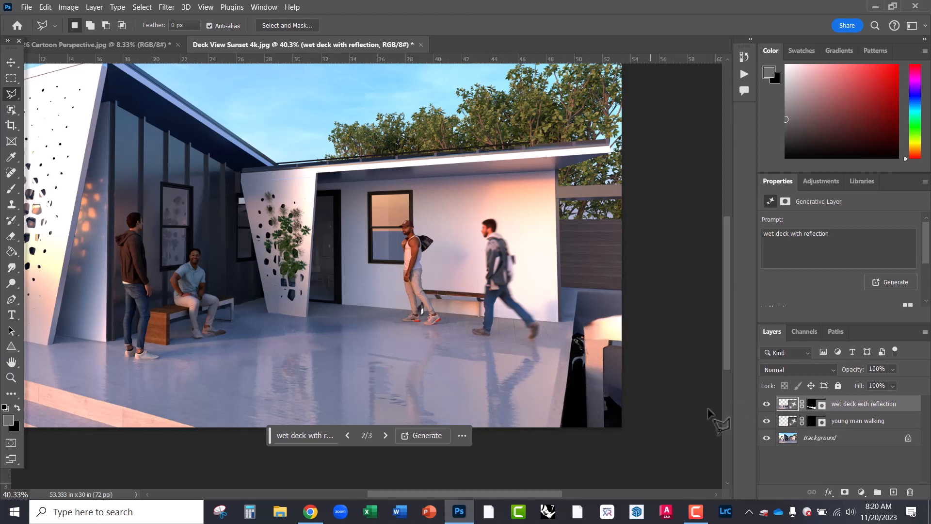
# - Paint the wet deck layer's mask at lower right with a 600 px brush, undoing the stroke that restored the chair
pyautogui.click(766, 404)
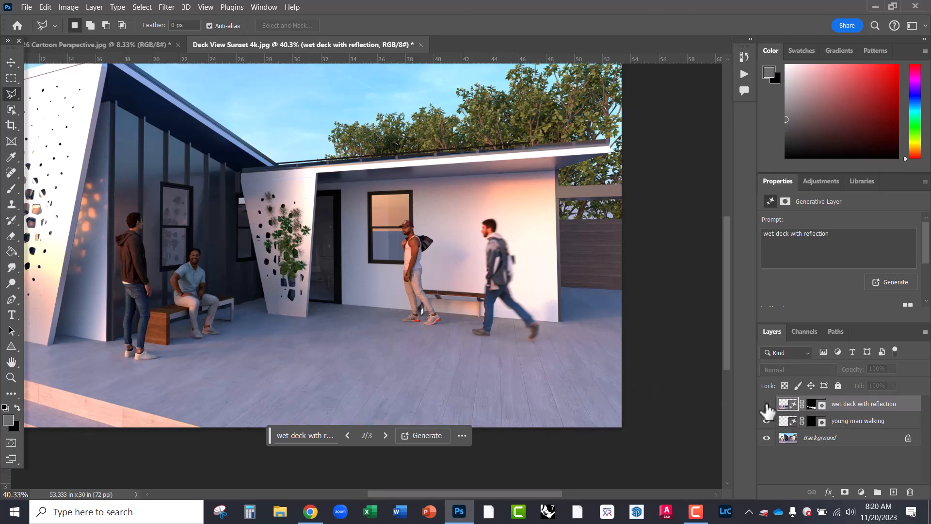
pyautogui.click(766, 404)
pyautogui.click(815, 405)
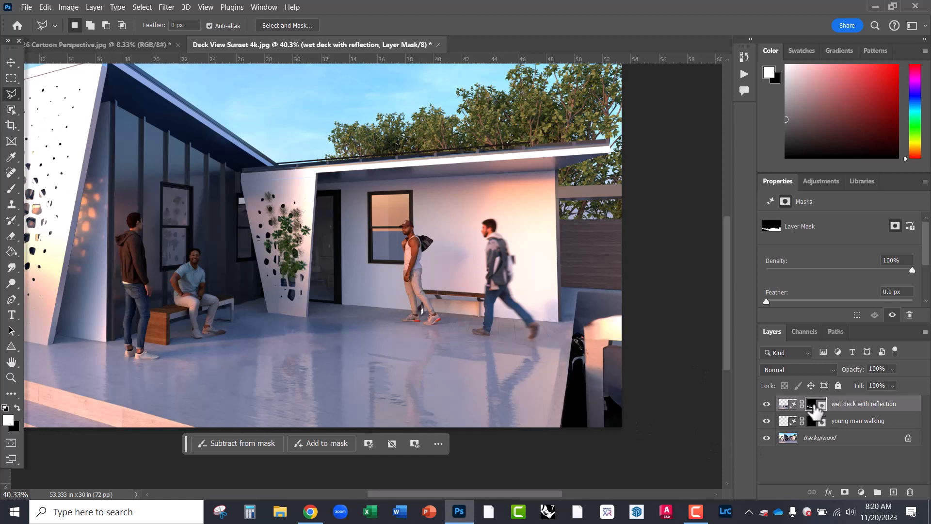
pyautogui.click(12, 189)
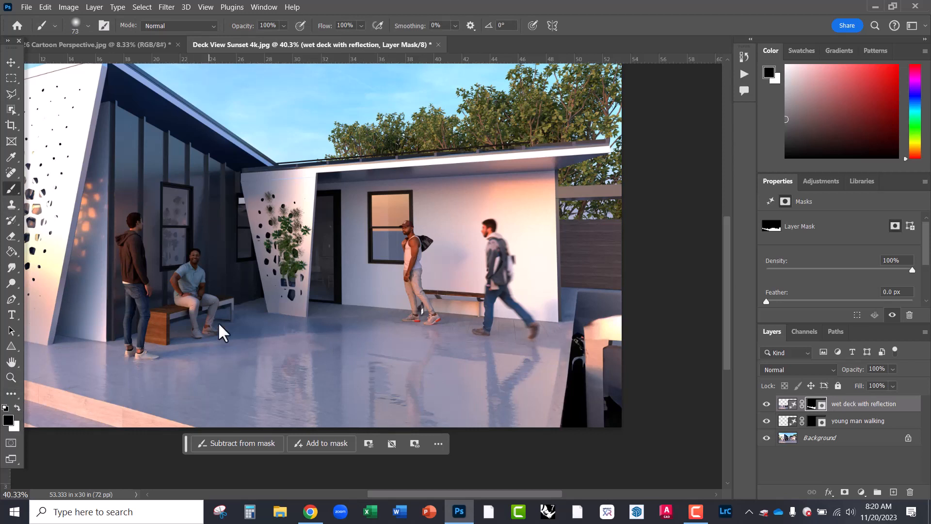
pyautogui.press(']')
pyautogui.press(']')
pyautogui.press(']')
pyautogui.press(']')
pyautogui.press(']')
pyautogui.press(']')
pyautogui.press(']')
pyautogui.press(']')
pyautogui.press(']')
pyautogui.press(']')
pyautogui.press(']')
pyautogui.press(']')
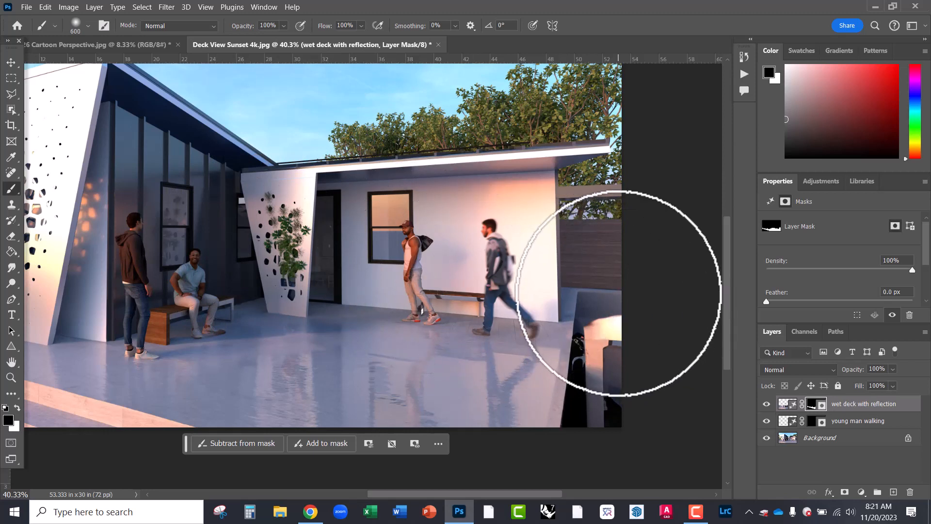
pyautogui.moveTo(618, 293)
pyautogui.mouseDown()
pyautogui.moveTo(589, 329)
pyautogui.moveTo(604, 439)
pyautogui.mouseUp()
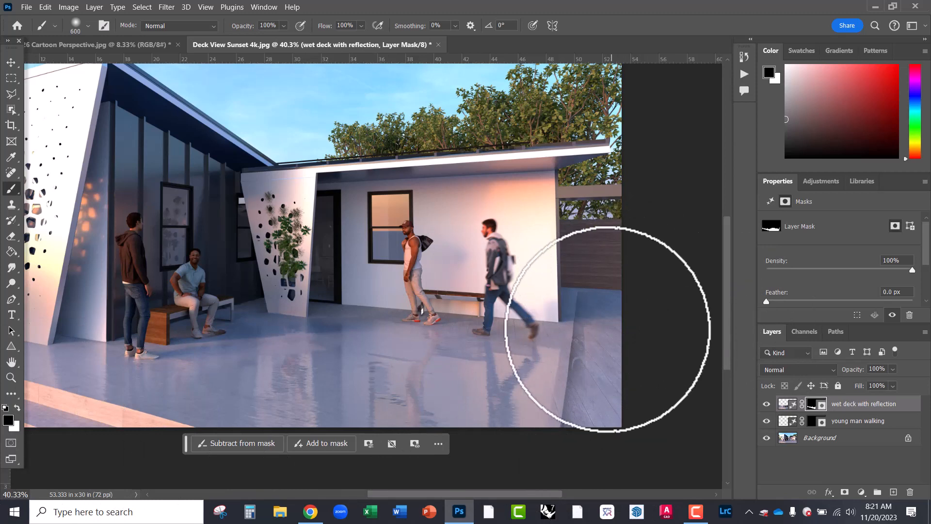
pyautogui.moveTo(607, 328)
pyautogui.mouseDown()
pyautogui.moveTo(582, 439)
pyautogui.moveTo(595, 312)
pyautogui.mouseUp()
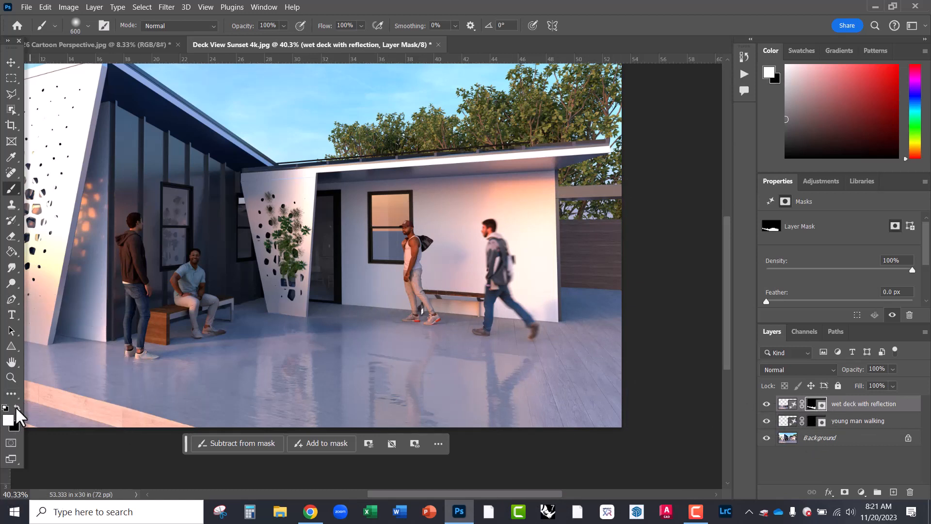
pyautogui.moveTo(563, 390)
pyautogui.mouseDown()
pyautogui.moveTo(618, 389)
pyautogui.moveTo(604, 306)
pyautogui.moveTo(551, 313)
pyautogui.moveTo(585, 305)
pyautogui.mouseUp()
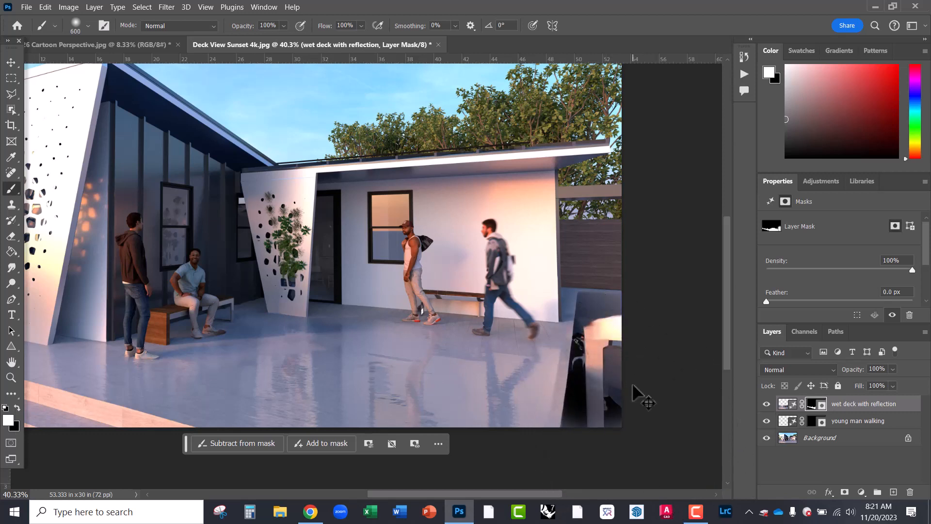
pyautogui.hotkey('ctrl', 'z')
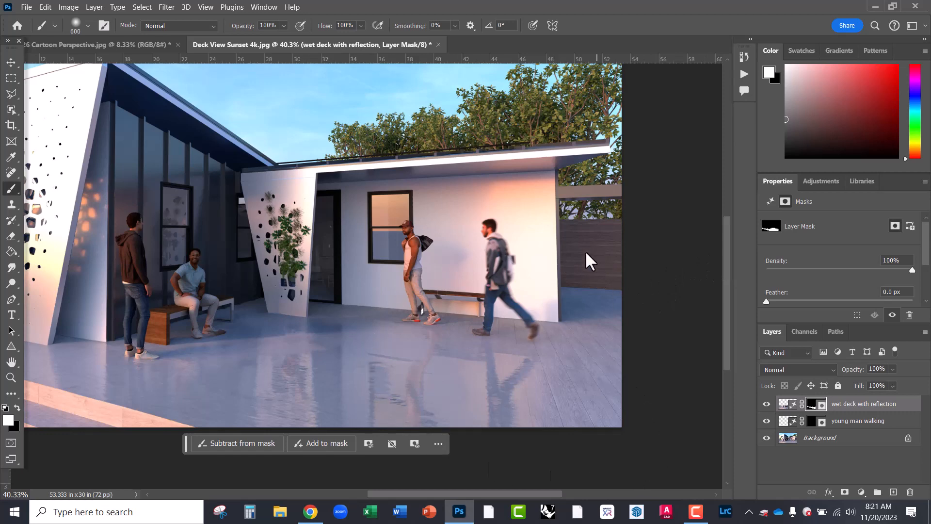
pyautogui.scroll(-2, 649, 285)
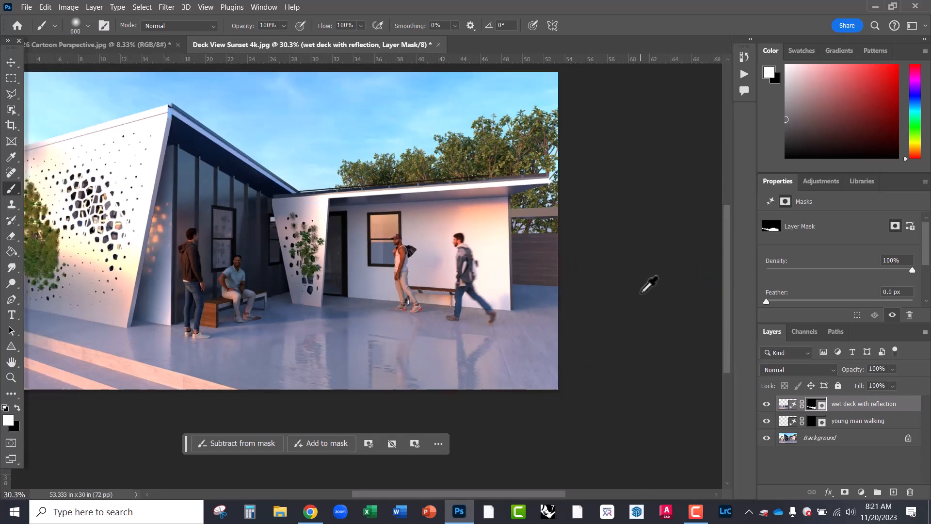
pyautogui.scroll(2, 166, 249)
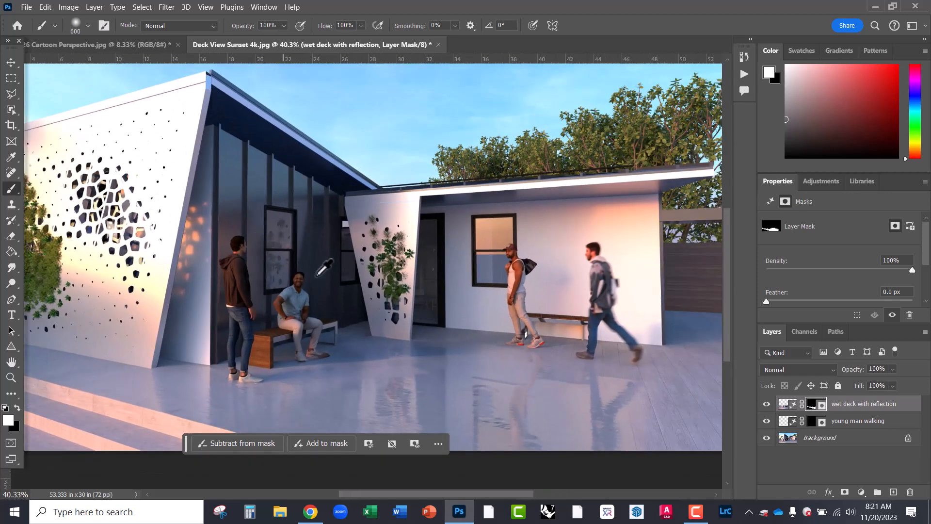
pyautogui.scroll(1, 233, 212)
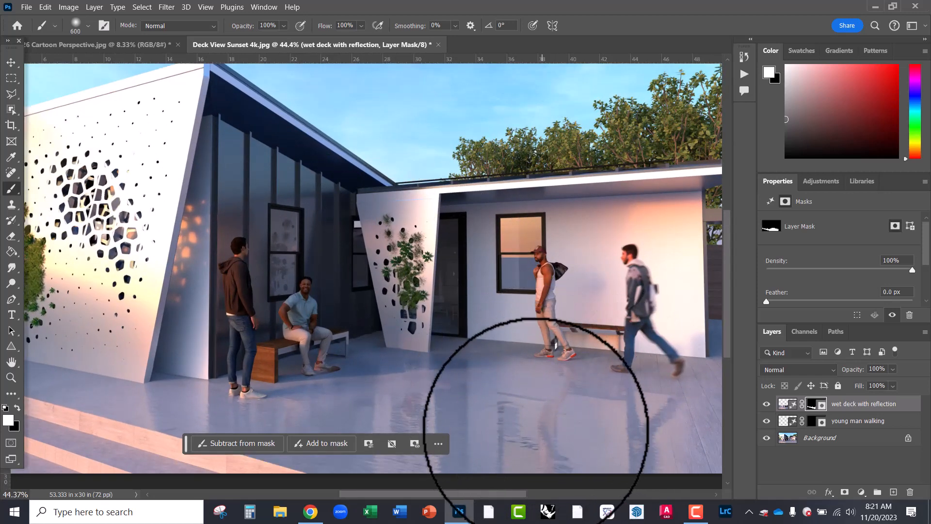
pyautogui.scroll(-1, 598, 308)
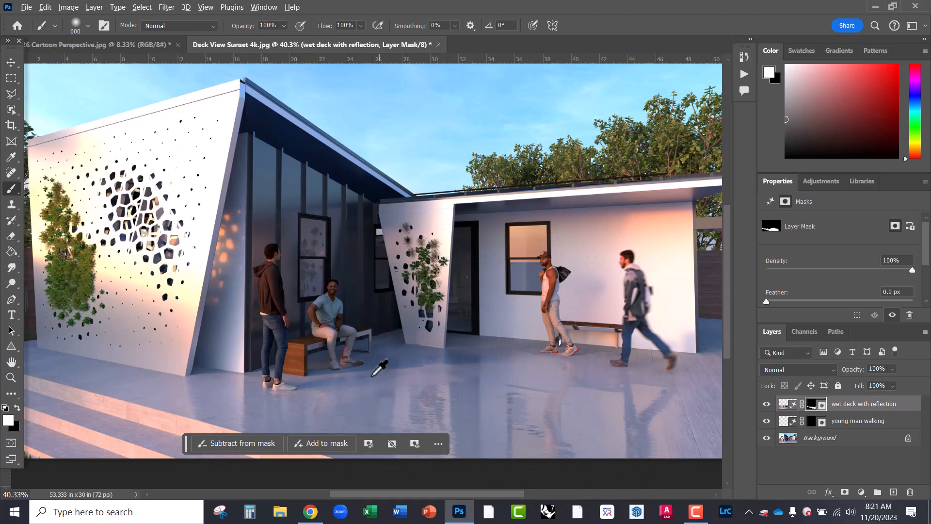
pyautogui.click(11, 62)
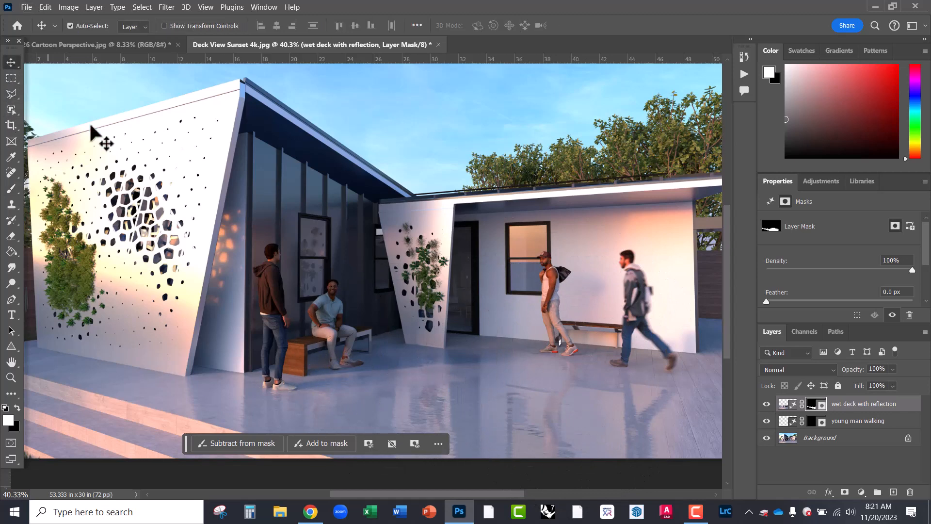
pyautogui.scroll(-2, 431, 397)
pyautogui.scroll(3, 425, 242)
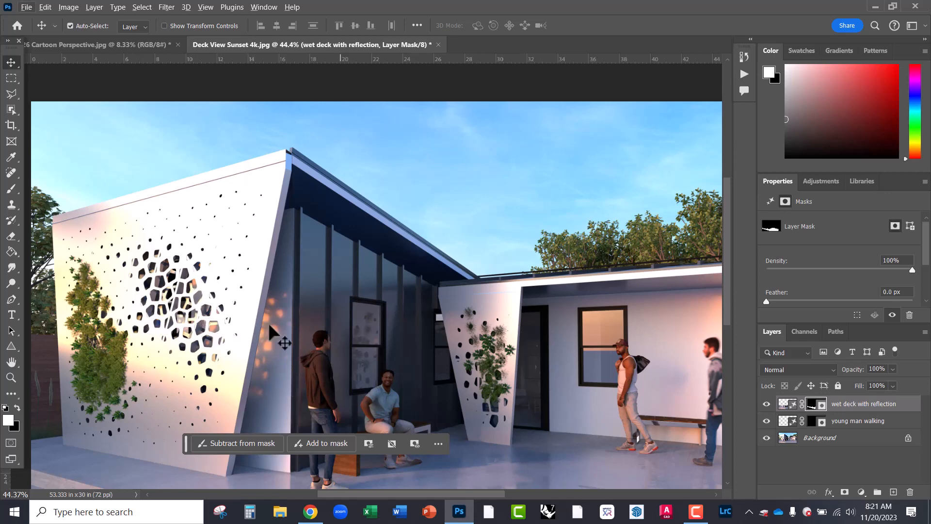
pyautogui.scroll(-1, 441, 320)
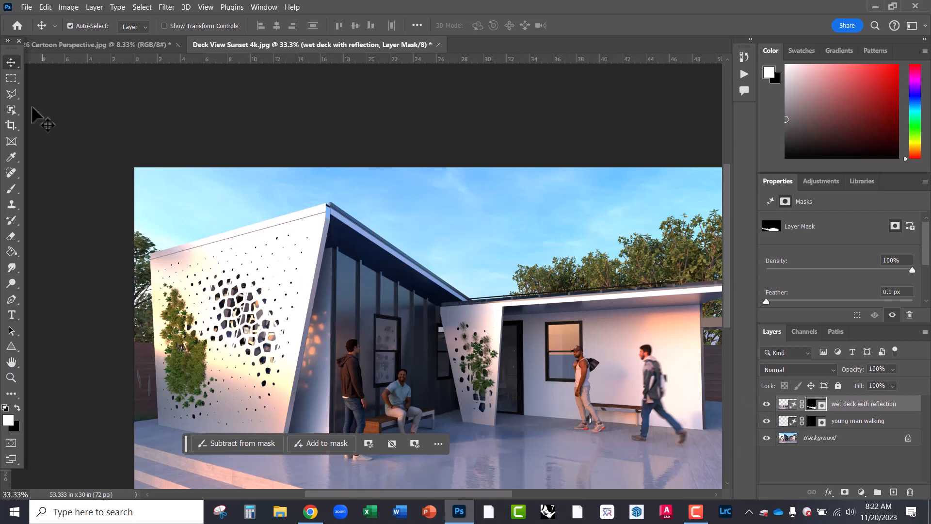
pyautogui.click(10, 97)
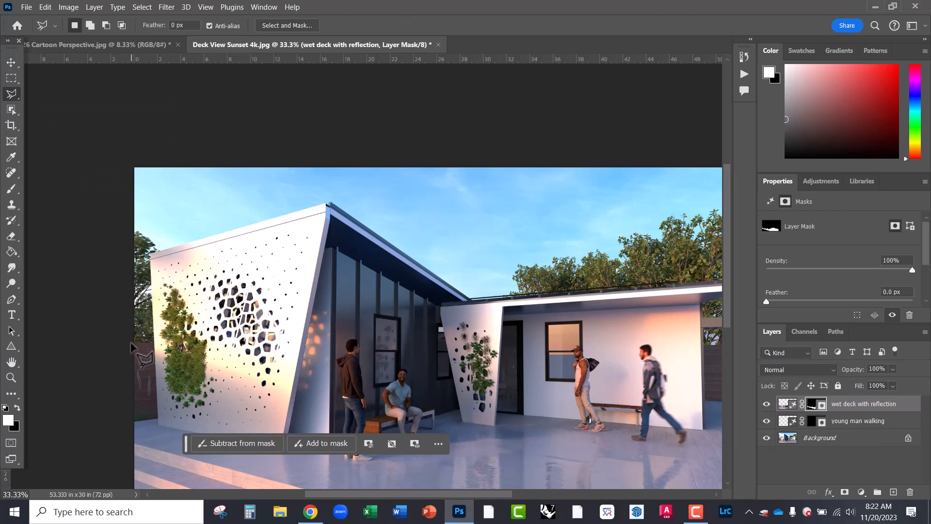
# - Outline from the image's left edge up to the roof peak and along the roof to its junction
pyautogui.click(131, 343)
pyautogui.click(154, 343)
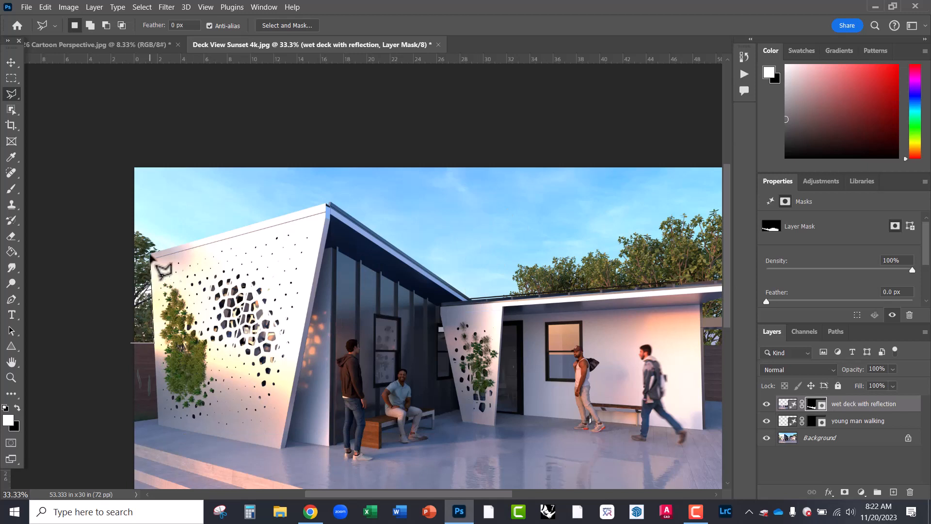
pyautogui.click(151, 254)
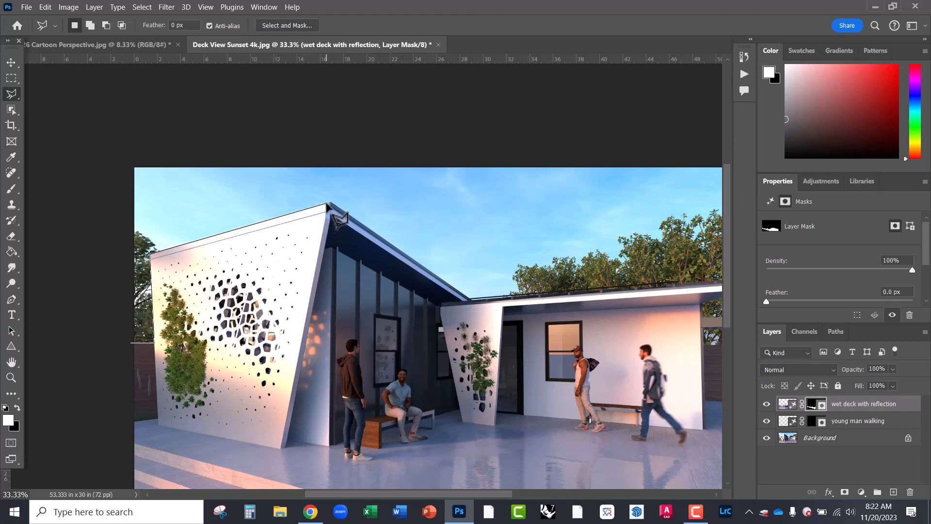
pyautogui.click(328, 205)
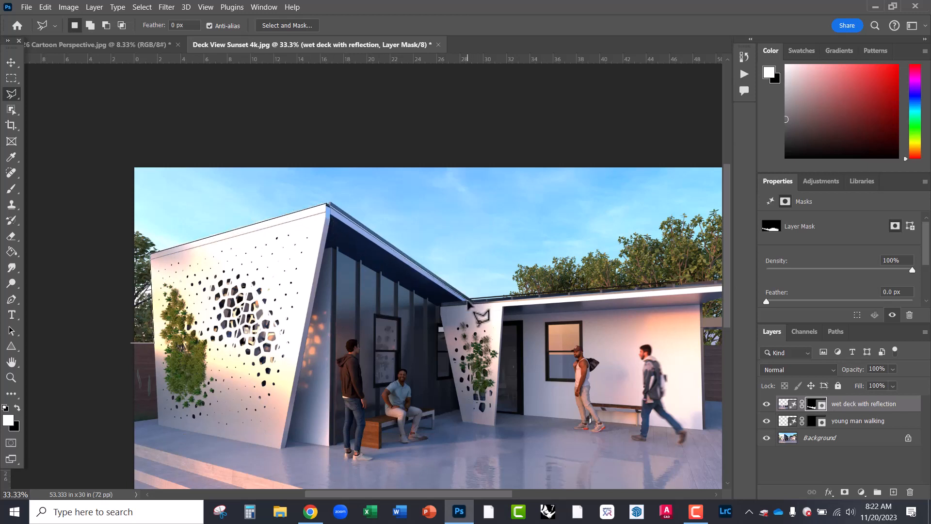
pyautogui.click(469, 301)
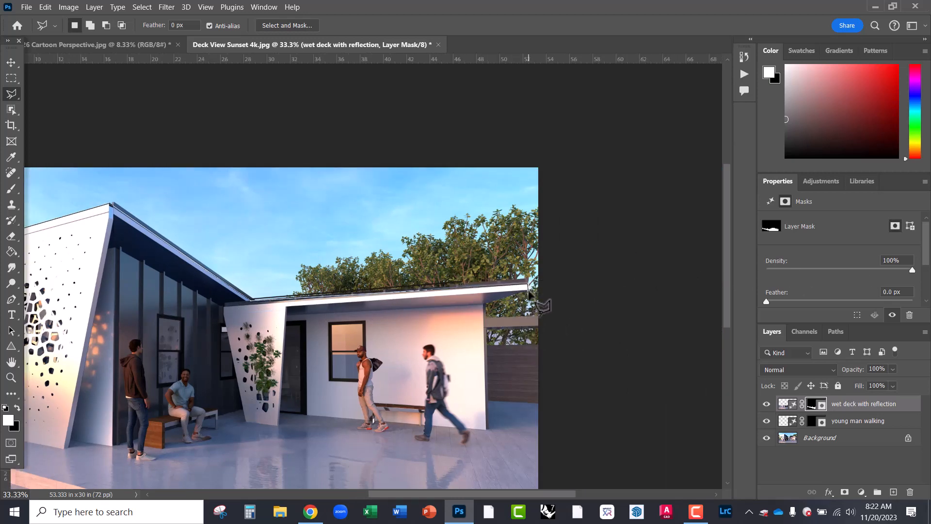
# - Continue the outline around the roof's right end, past the right edge, and above the image
pyautogui.scroll(5, 529, 291)
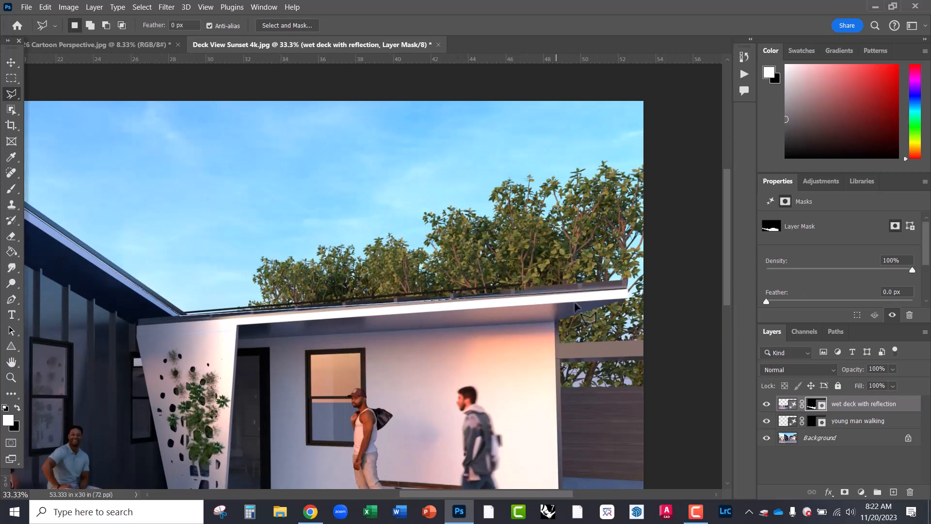
pyautogui.moveTo(596, 312); pyautogui.dragTo(425, 294)
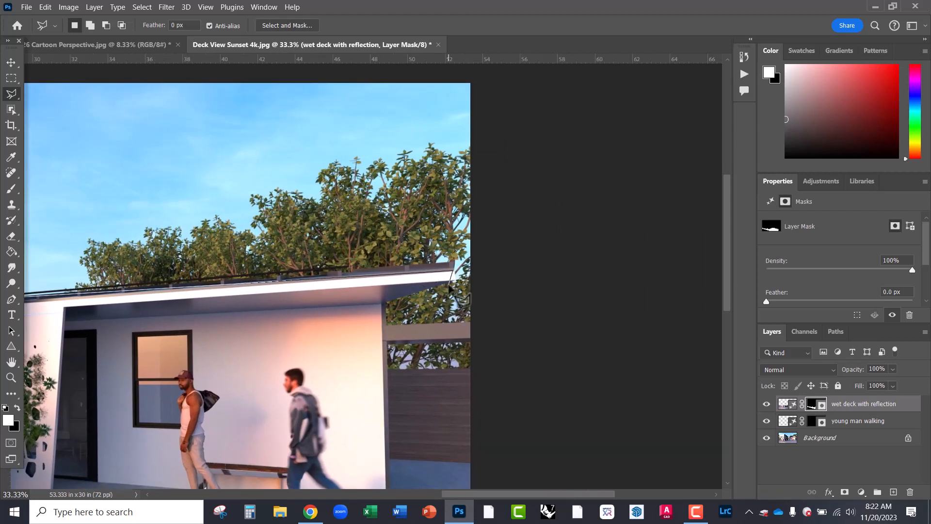
pyautogui.click(454, 281)
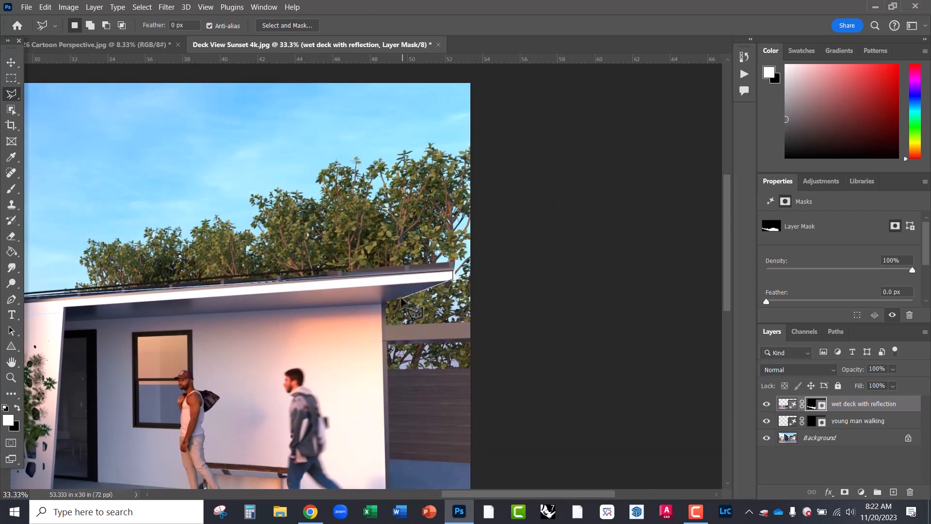
pyautogui.click(387, 304)
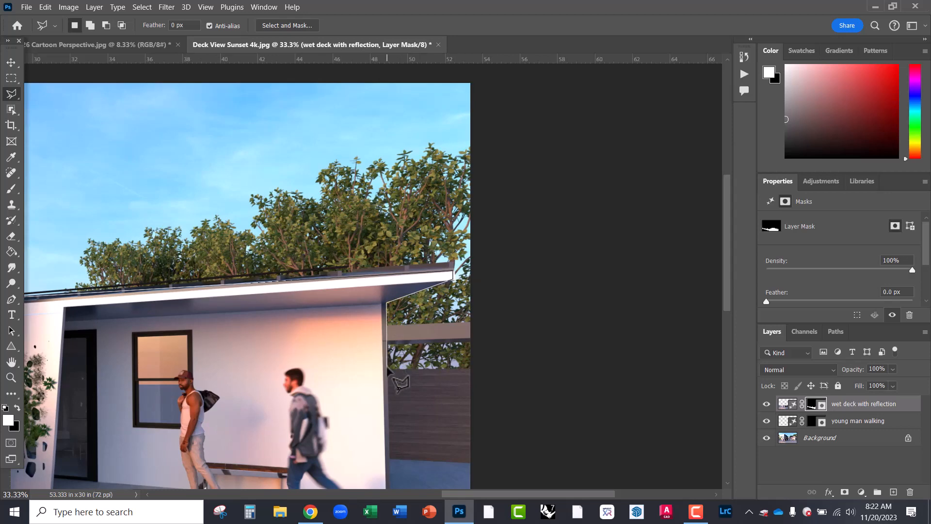
pyautogui.click(387, 367)
pyautogui.click(480, 367)
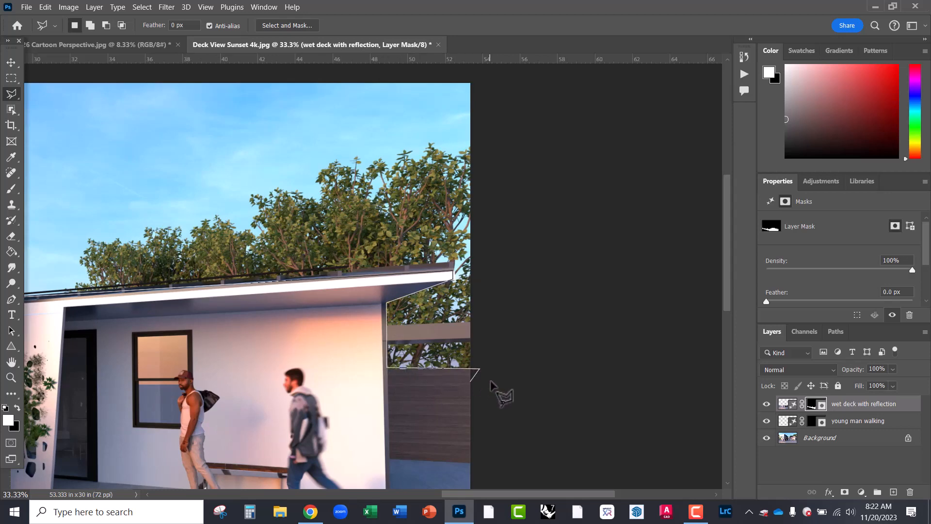
pyautogui.hotkey('ctrl', '-')
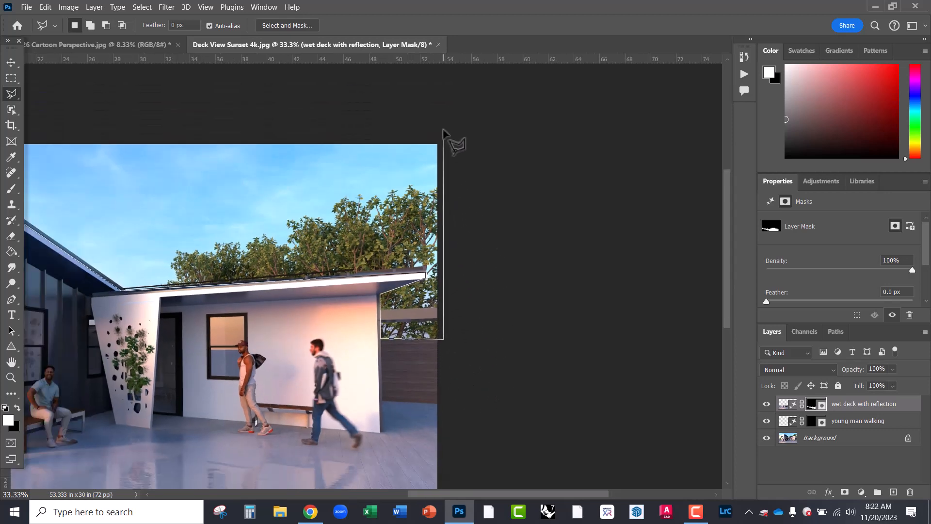
pyautogui.moveTo(318, 119)
pyautogui.mouseDown()
pyautogui.moveTo(586, 170)
pyautogui.moveTo(575, 198)
pyautogui.mouseUp()
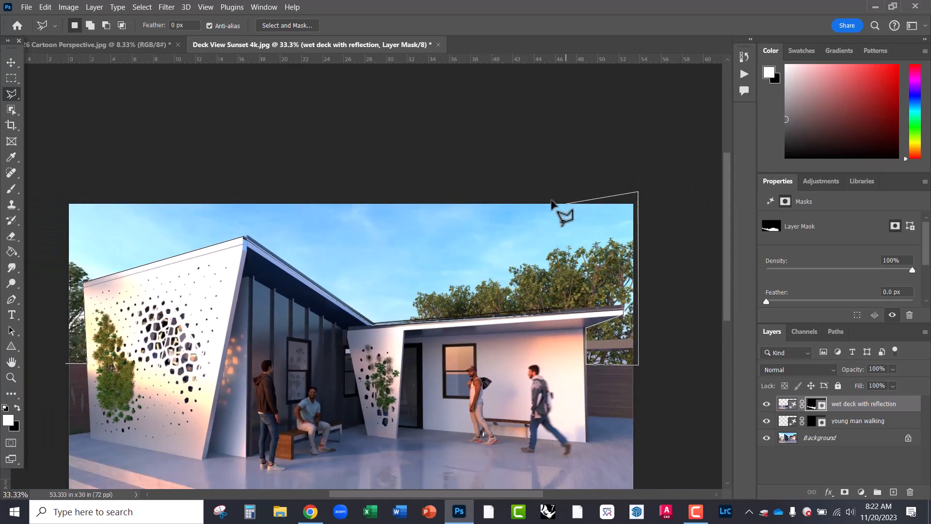
pyautogui.click(61, 192)
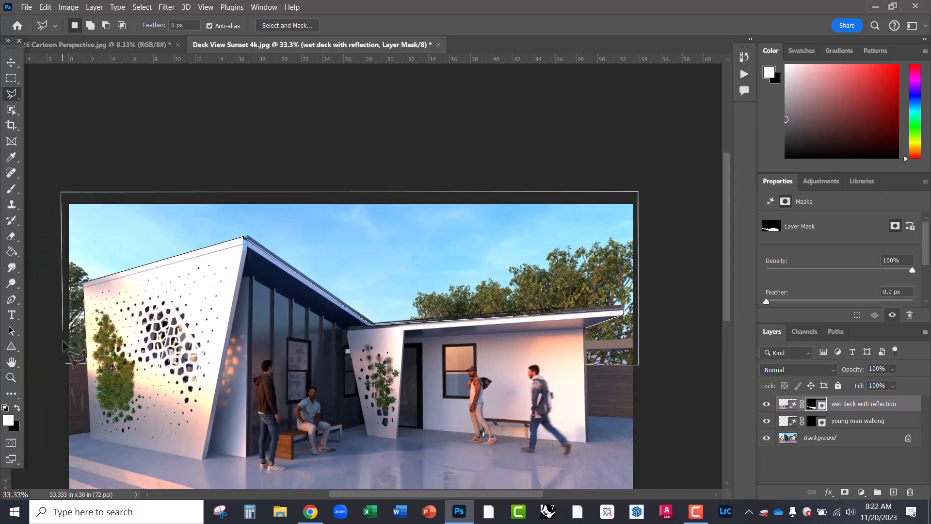
# - Close the sky selection and Generative Fill it with a golden hour sunset sky with trees
pyautogui.click(67, 363)
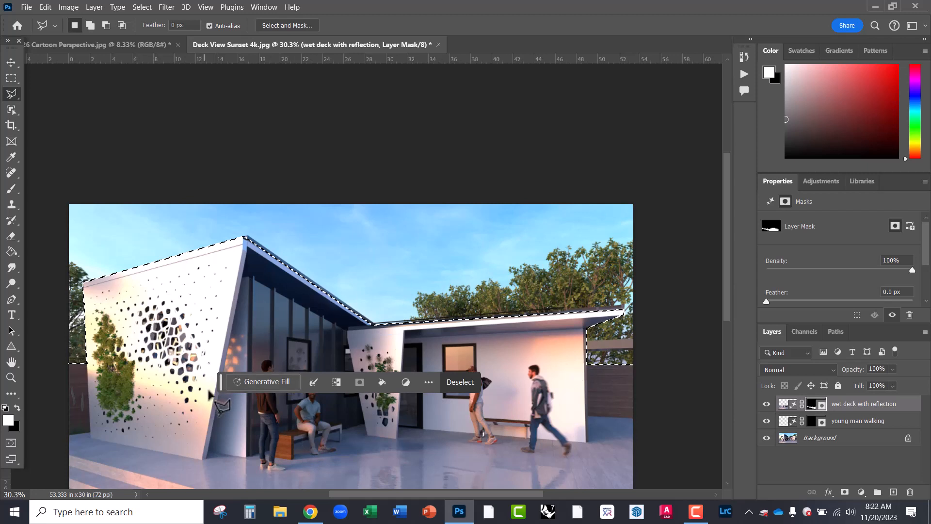
pyautogui.click(257, 383)
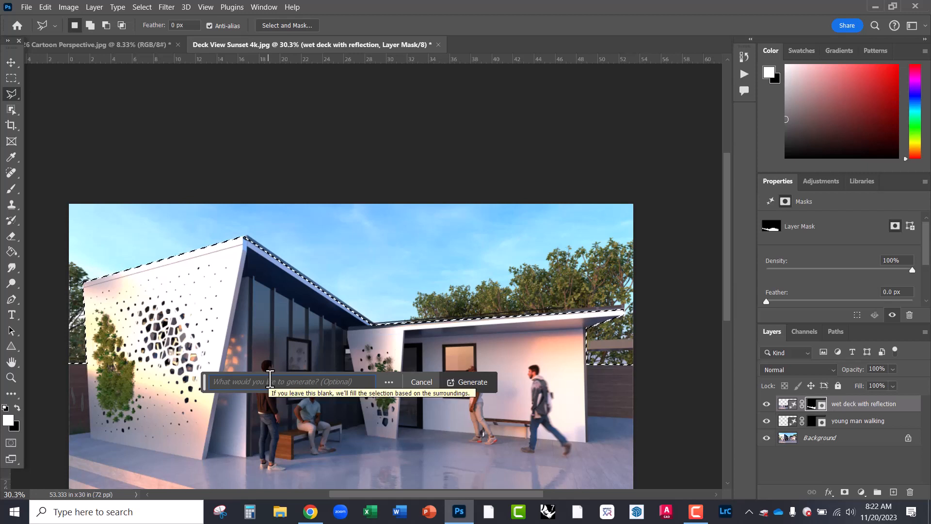
pyautogui.write('go')
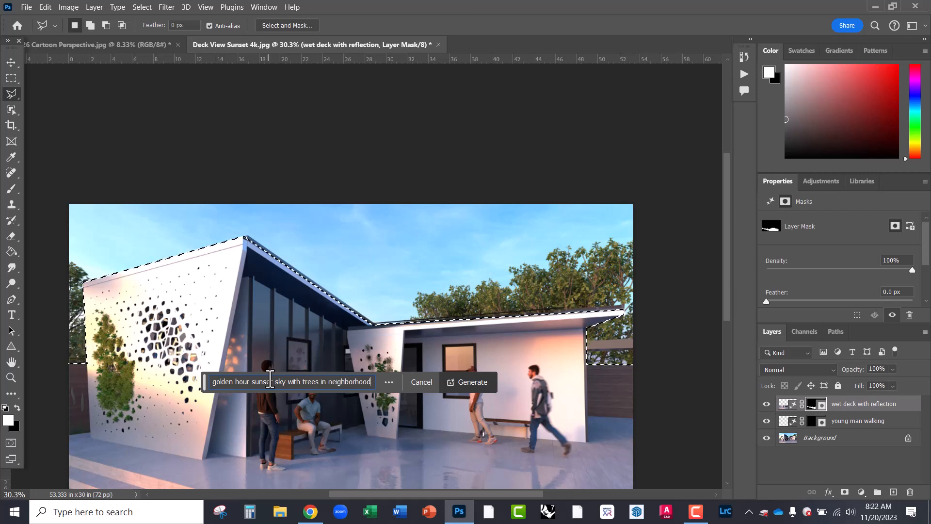
pyautogui.click(458, 381)
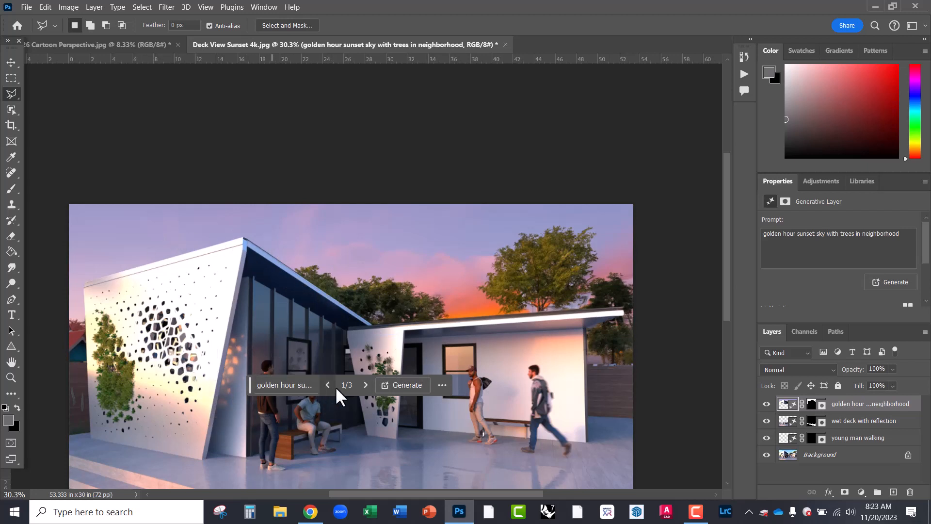
# - Step to sunset variation 3 of 3 and toggle the generated sky layer to compare with the original
pyautogui.click(363, 384)
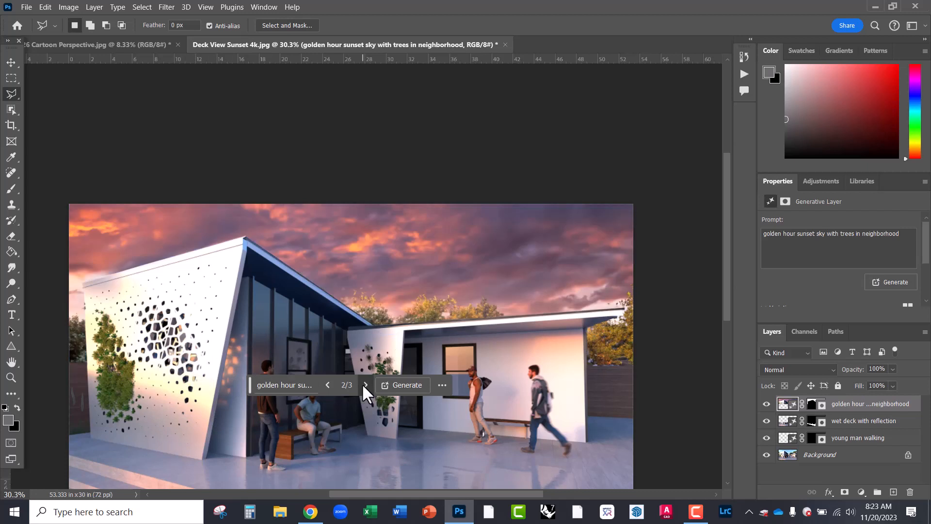
pyautogui.click(363, 385)
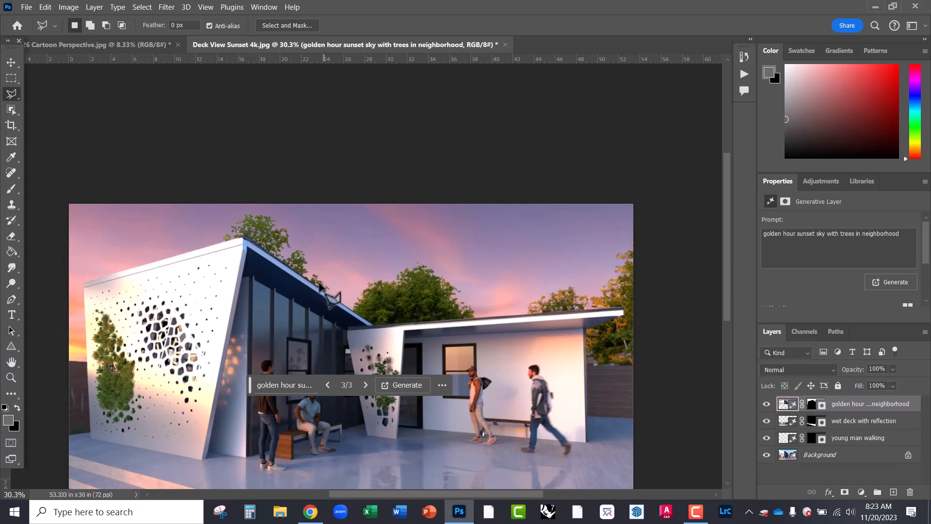
pyautogui.click(767, 404)
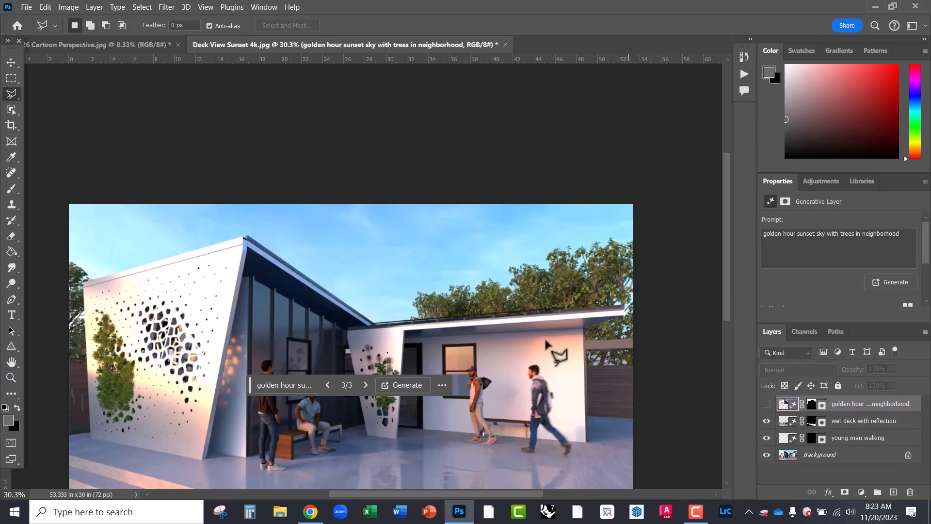
pyautogui.scroll(4, 516, 327)
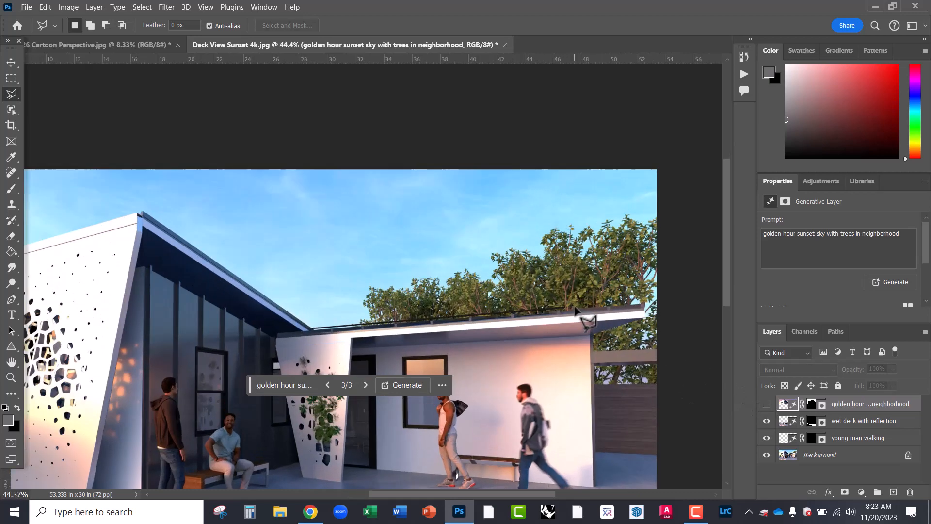
pyautogui.scroll(4, 542, 266)
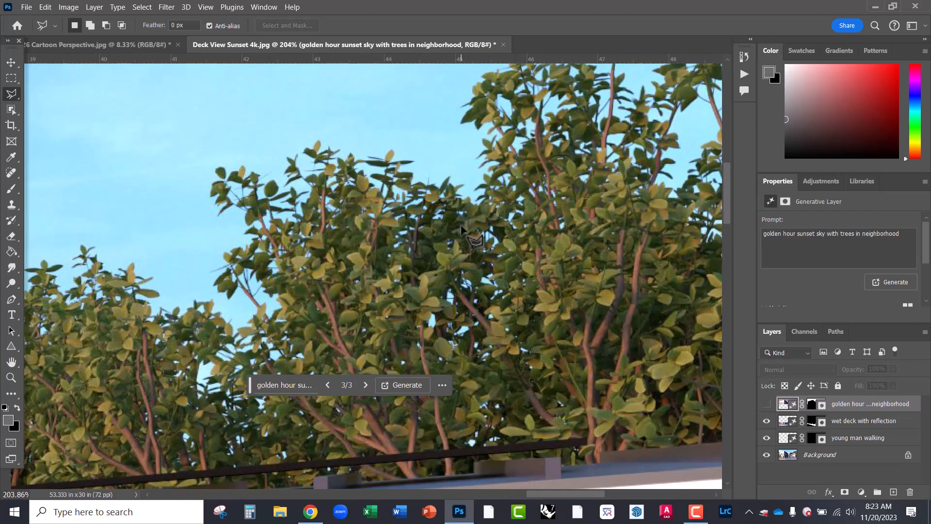
pyautogui.scroll(-3, 616, 253)
pyautogui.scroll(-3, 626, 267)
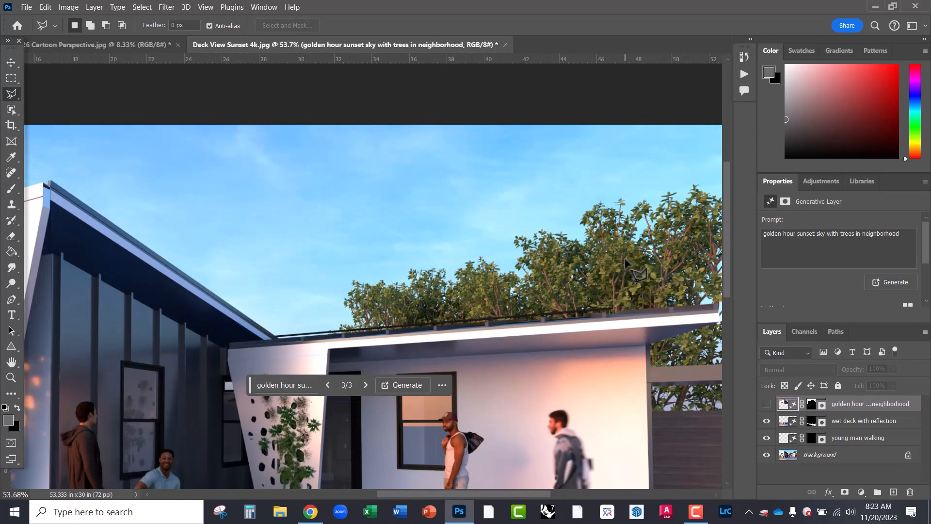
pyautogui.click(766, 404)
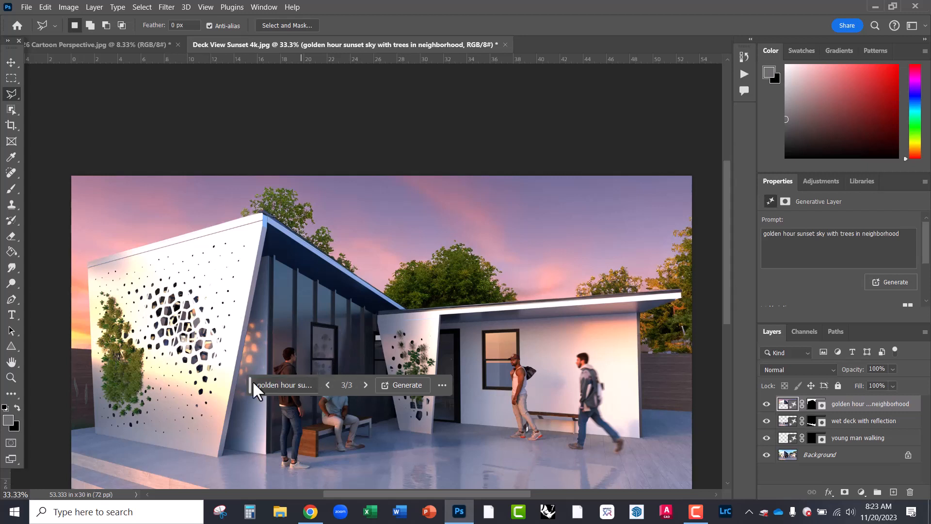
# - Move the variation task bar above the image and review the pink sunset with trees
pyautogui.moveTo(251, 385); pyautogui.dragTo(322, 145)
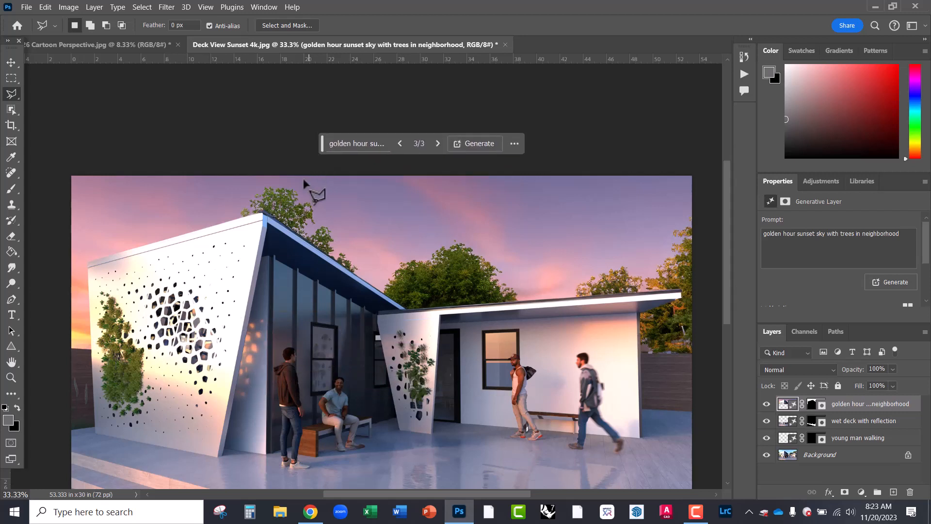
pyautogui.scroll(-1, 471, 192)
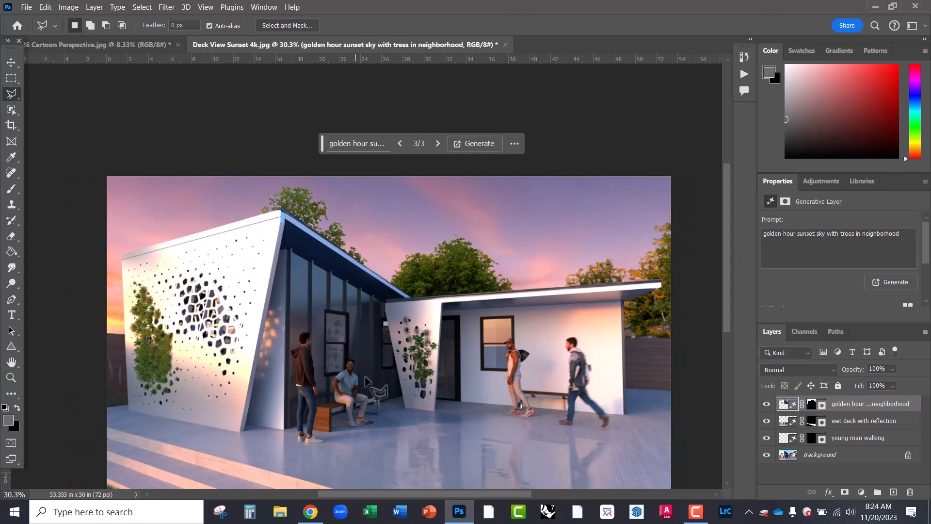
pyautogui.scroll(-1, 257, 235)
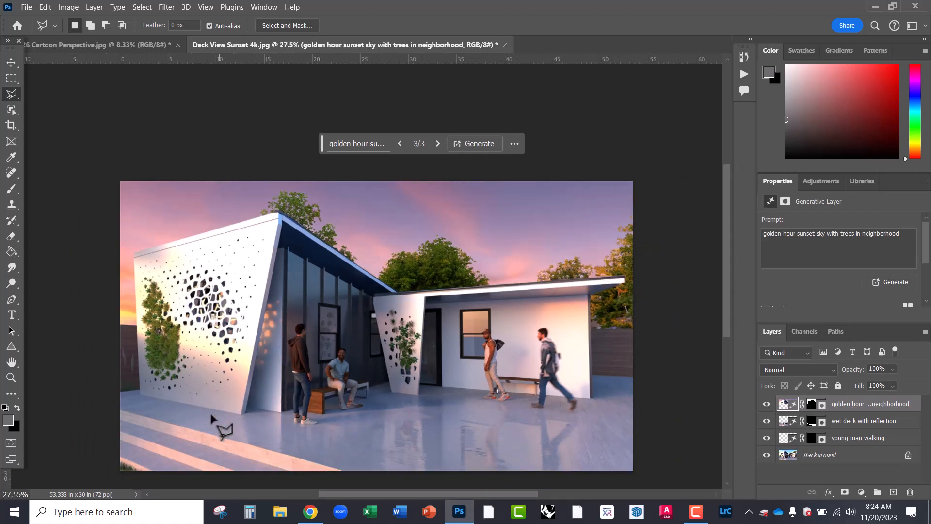
pyautogui.scroll(5, 103, 421)
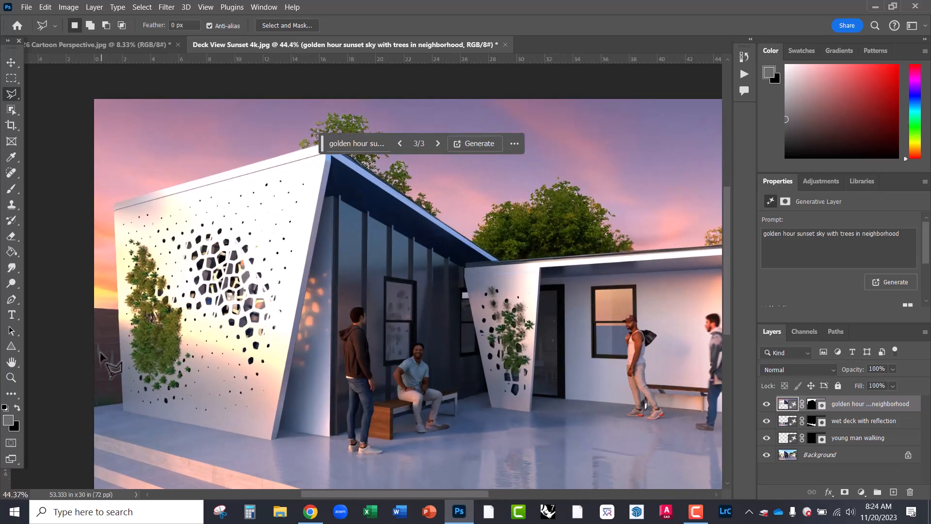
pyautogui.scroll(1, 104, 359)
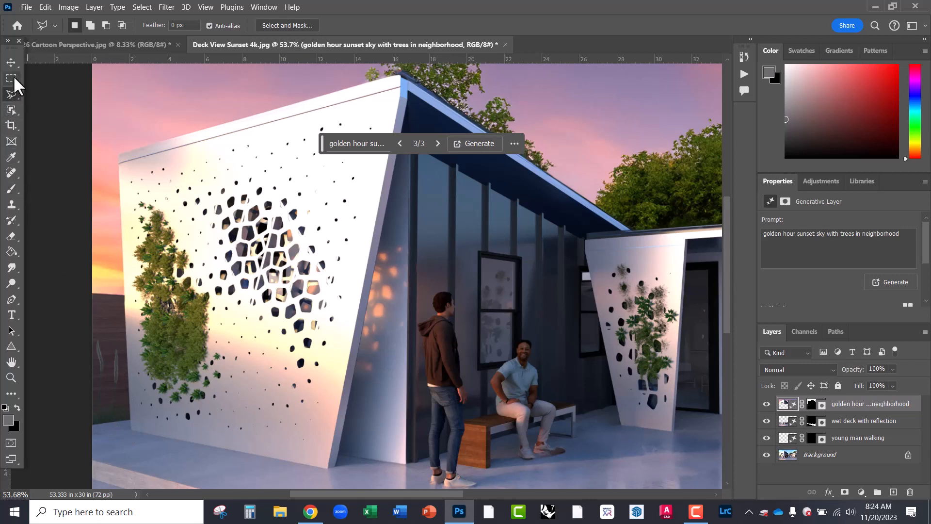
# - Try the Select brush on the left wall, ending up on the help page about selecting layers
pyautogui.click(10, 108)
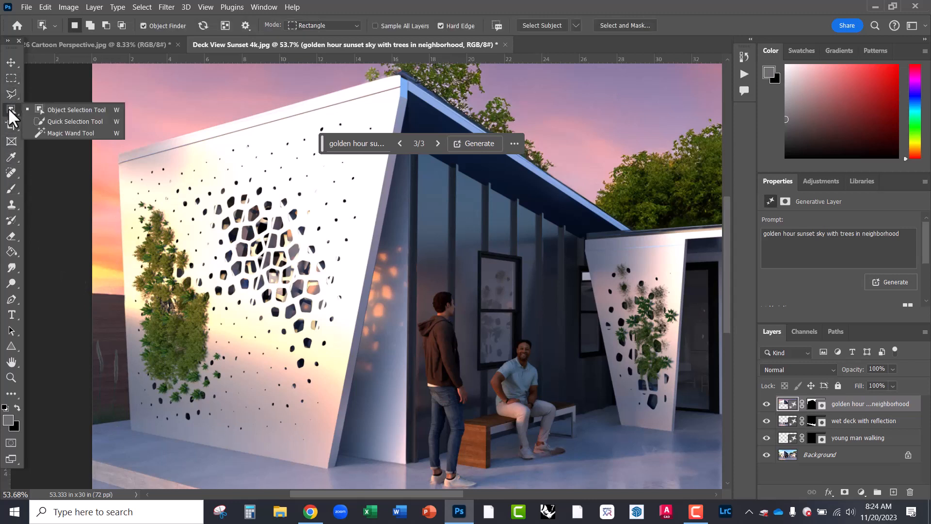
pyautogui.click(42, 121)
pyautogui.moveTo(95, 305); pyautogui.dragTo(96, 300)
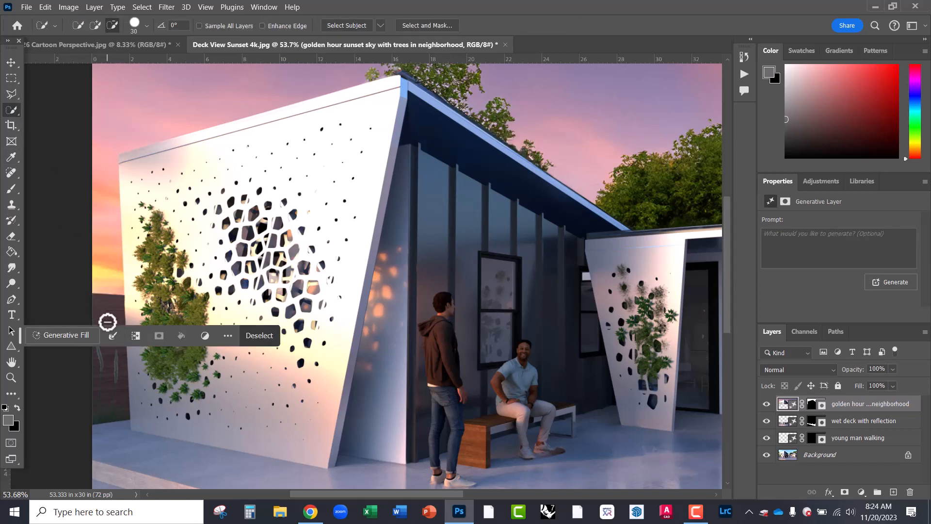
pyautogui.click(109, 317)
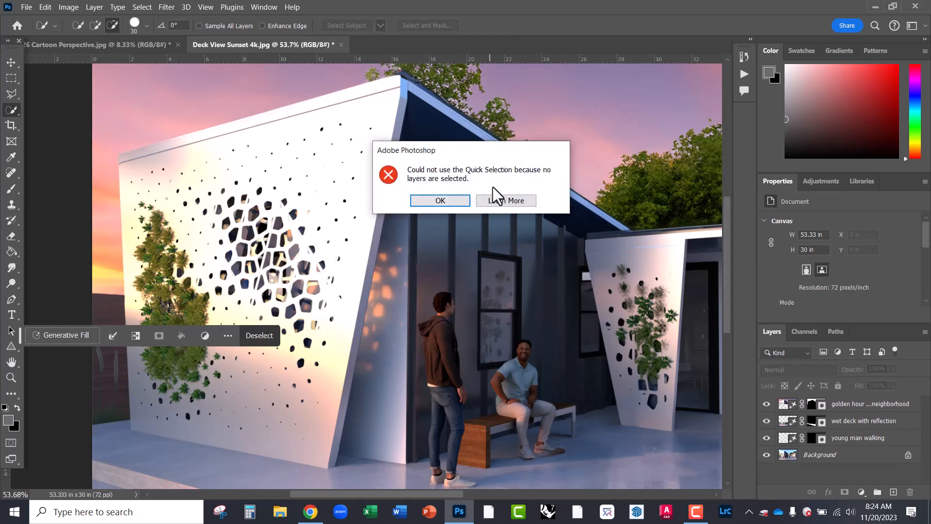
pyautogui.click(498, 201)
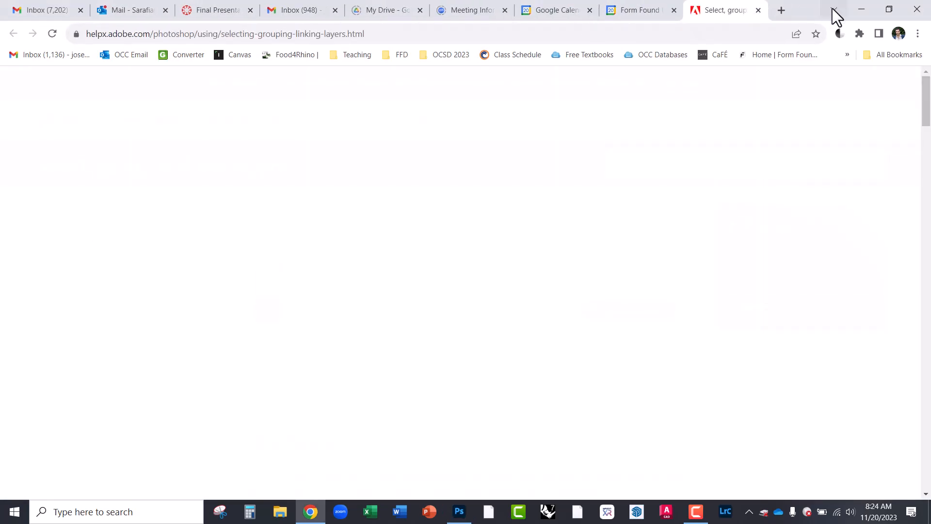
# - Leave the browser help page and switch to the Magic Wand tool
pyautogui.click(861, 9)
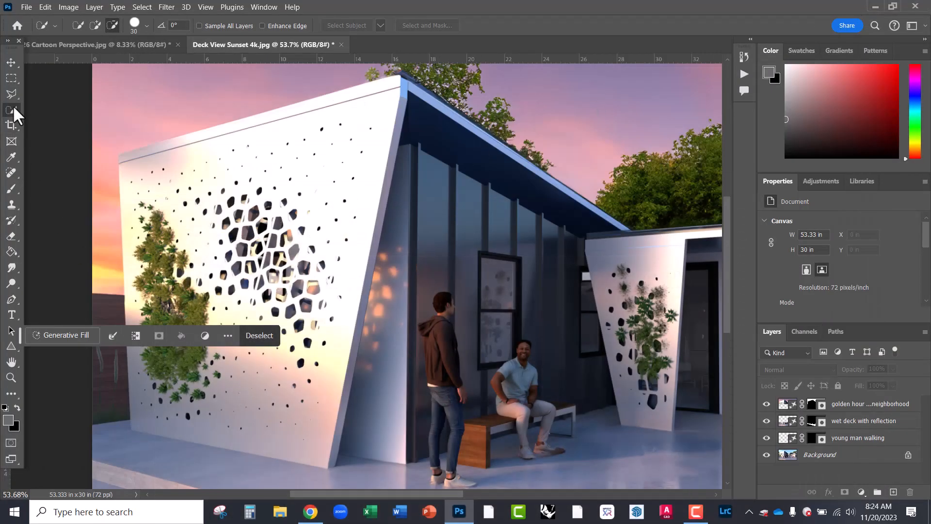
pyautogui.rightClick(13, 109)
pyautogui.click(46, 130)
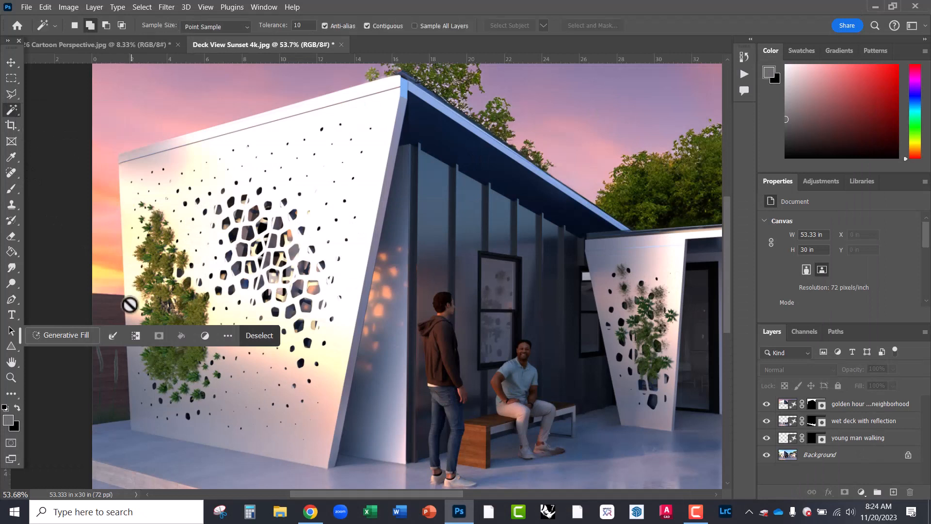
# - Activate the Background layer and Magic Wand the dark area at the image's left edge
pyautogui.click(805, 456)
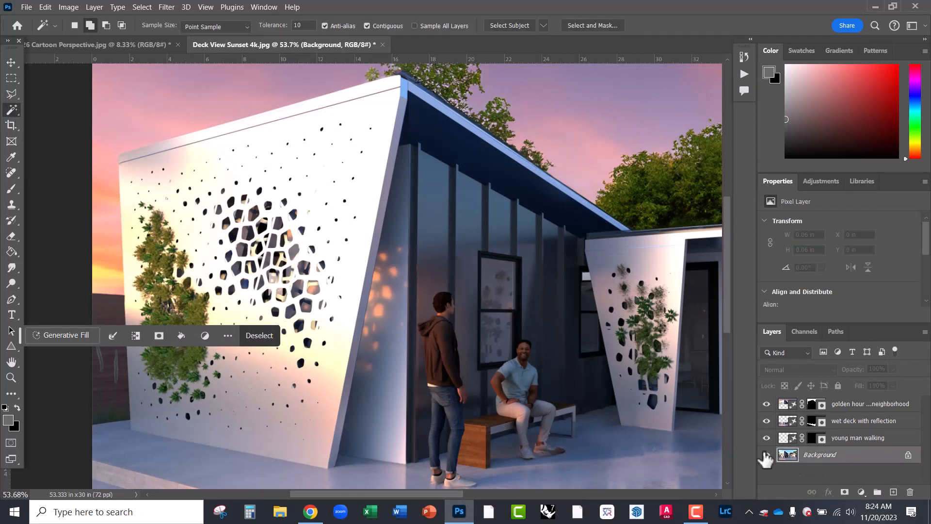
pyautogui.click(115, 336)
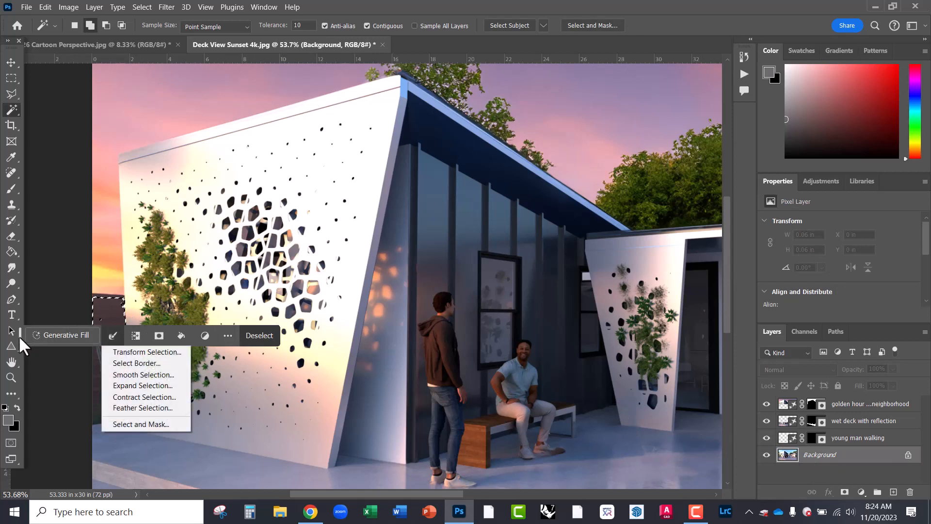
pyautogui.moveTo(18, 335); pyautogui.dragTo(456, 46)
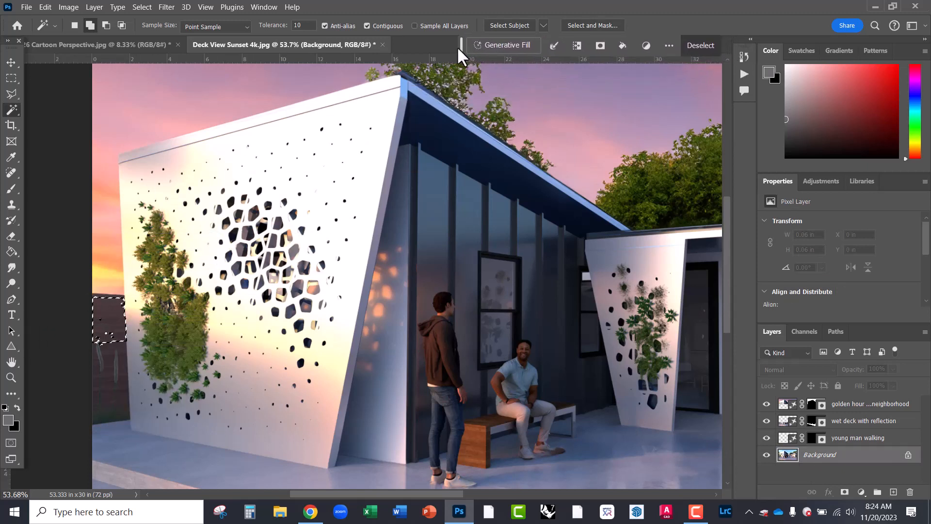
pyautogui.click(105, 363)
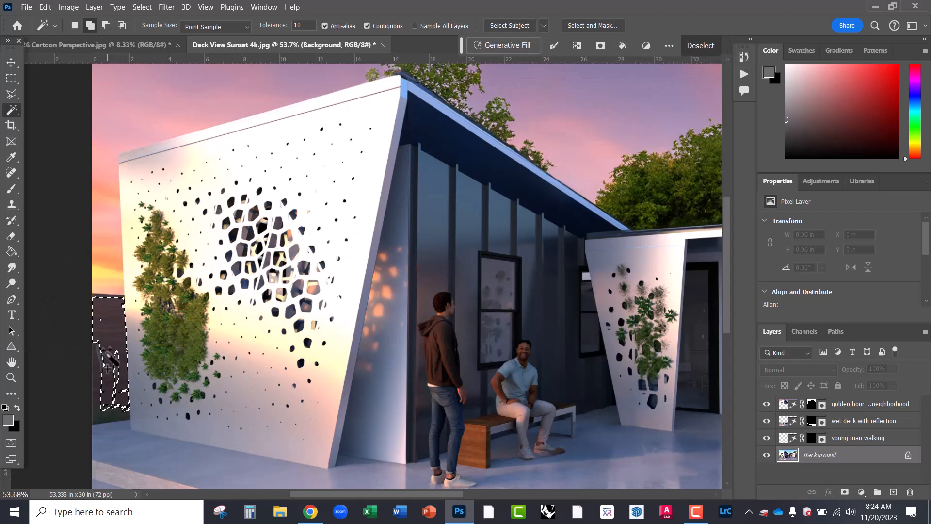
pyautogui.click(103, 382)
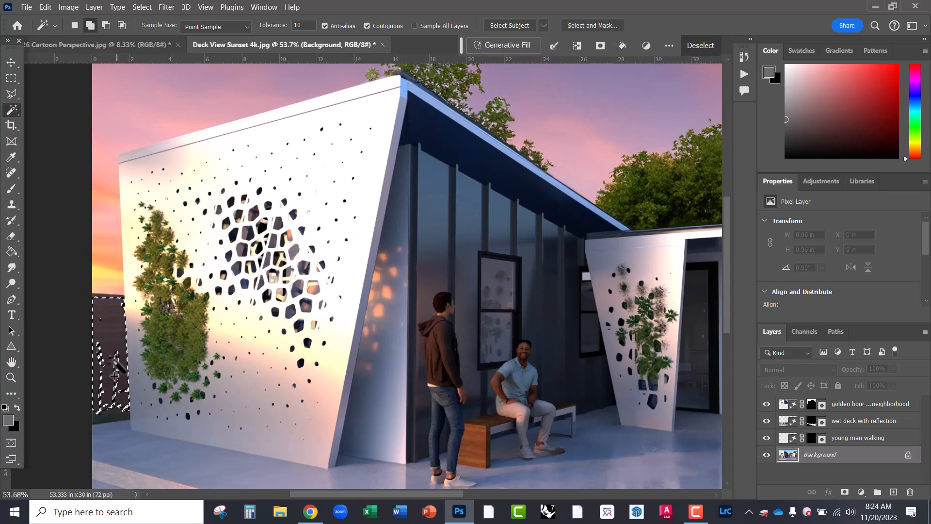
# - Raise Magic Wand tolerance to 15, reselect the dark strip, then clear the selection
pyautogui.doubleClick(297, 25)
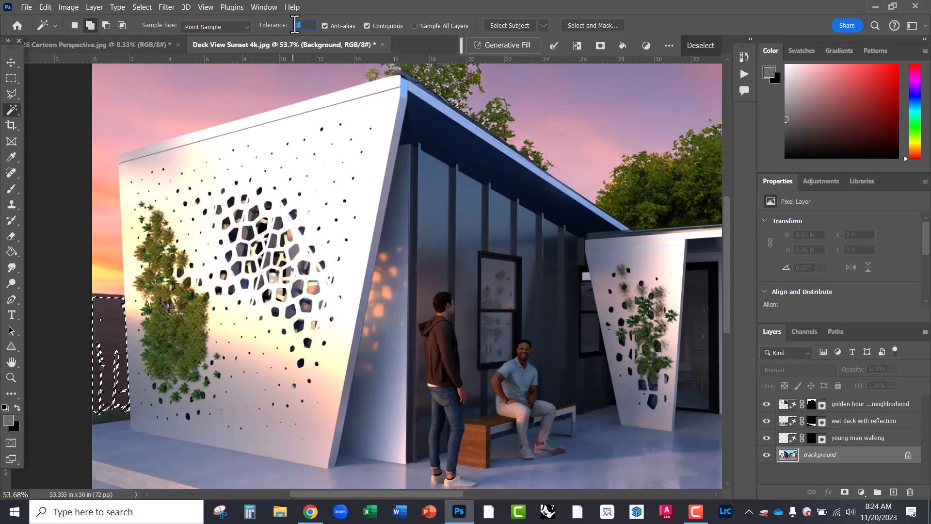
pyautogui.write('15')
pyautogui.click(111, 385)
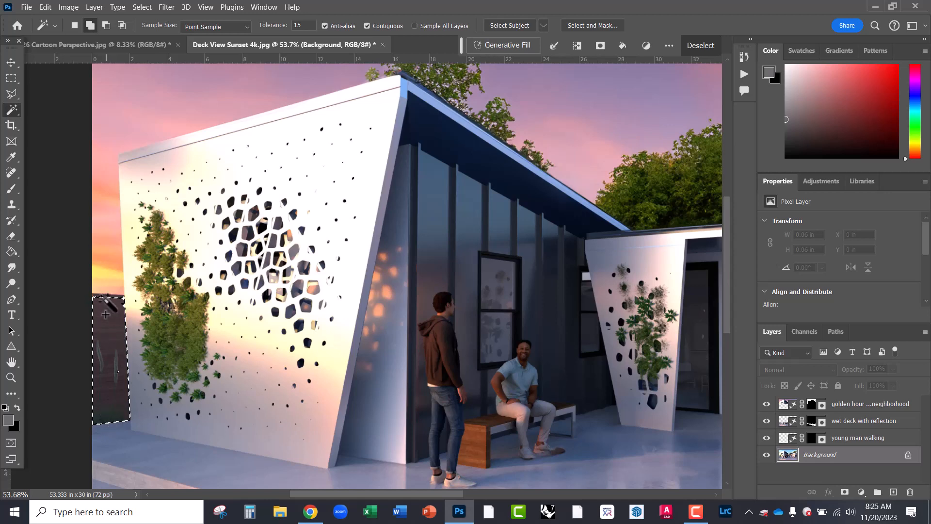
pyautogui.scroll(5, 105, 313)
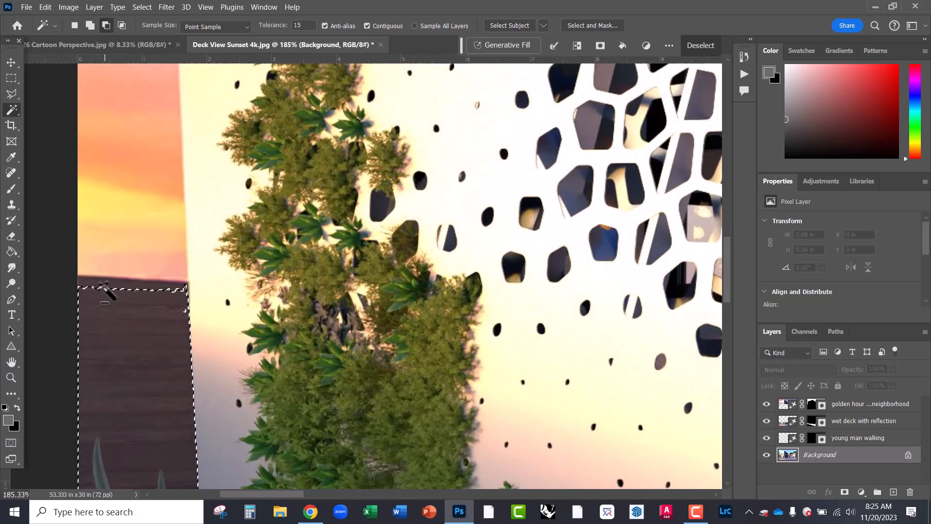
pyautogui.keyDown('shift'); pyautogui.click(117, 278); pyautogui.keyUp('shift')
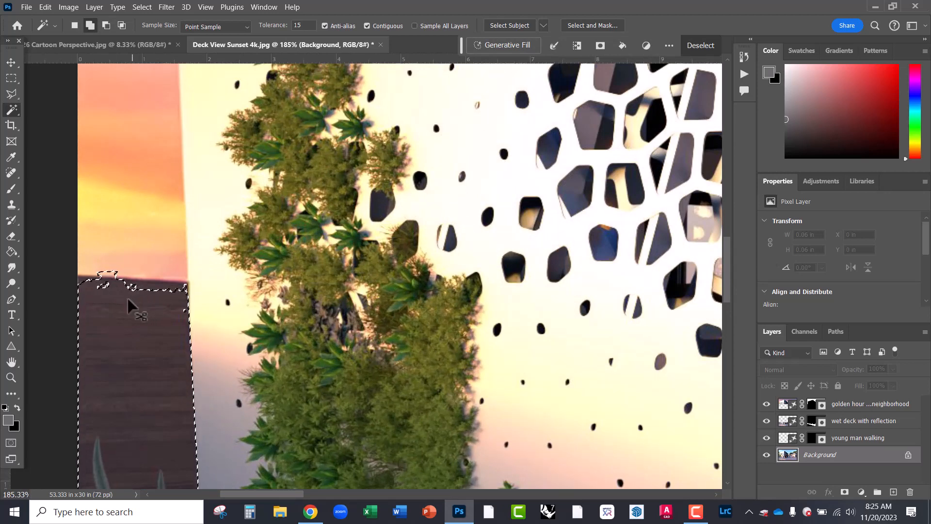
pyautogui.hotkey('ctrl', 'd')
# - Polygonal Lasso the dark strip beside the wall and bring up the Generative Fill prompt
pyautogui.click(17, 93)
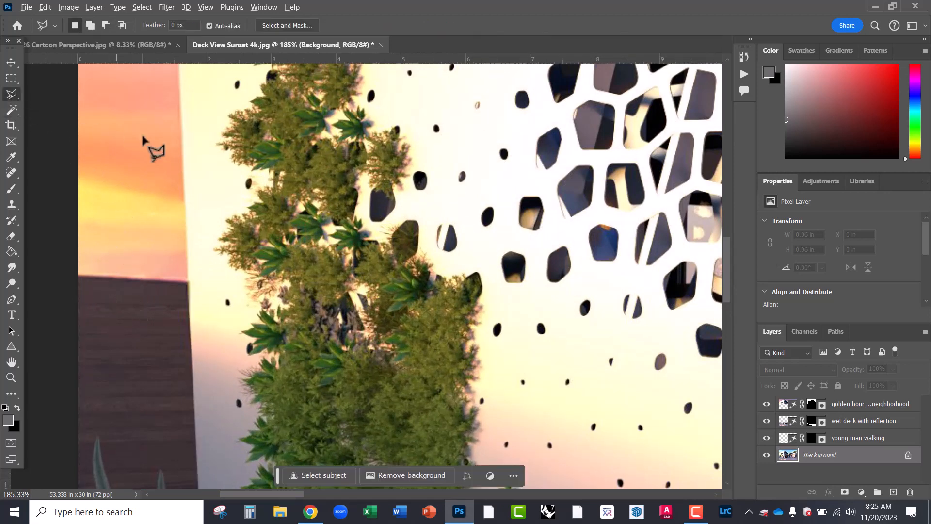
pyautogui.scroll(-2, 149, 146)
pyautogui.click(105, 229)
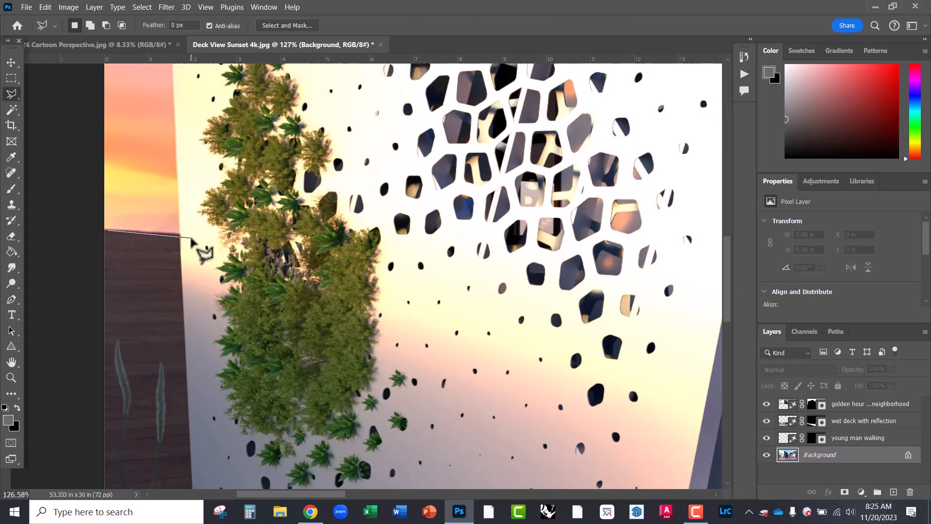
pyautogui.click(179, 233)
pyautogui.scroll(-2, 188, 210)
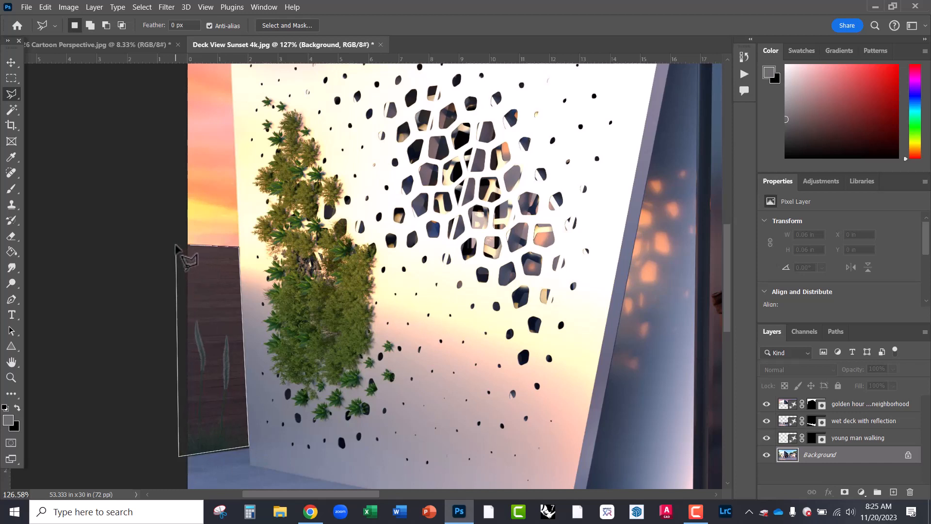
pyautogui.doubleClick(176, 458)
pyautogui.click(138, 475)
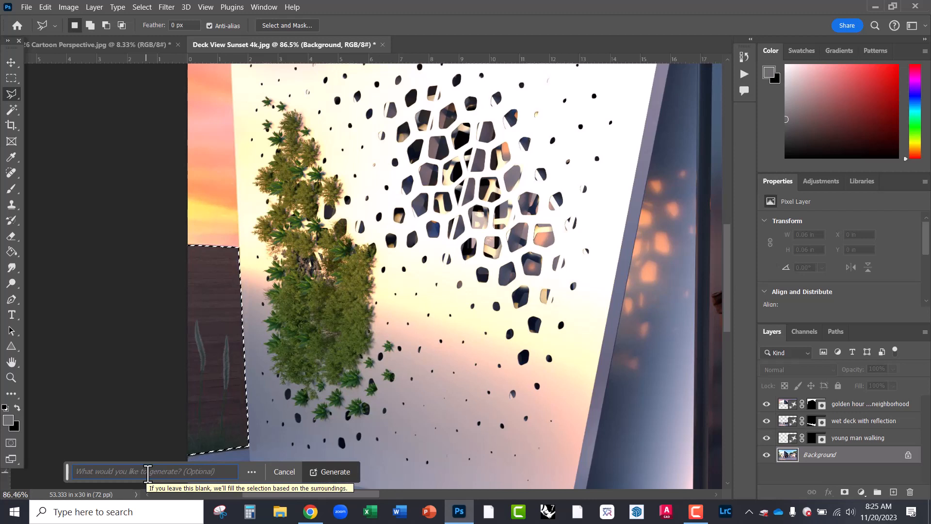
# - Generate an 'ipe fence with horizontal pickets' in the selected strip
pyautogui.click(148, 471)
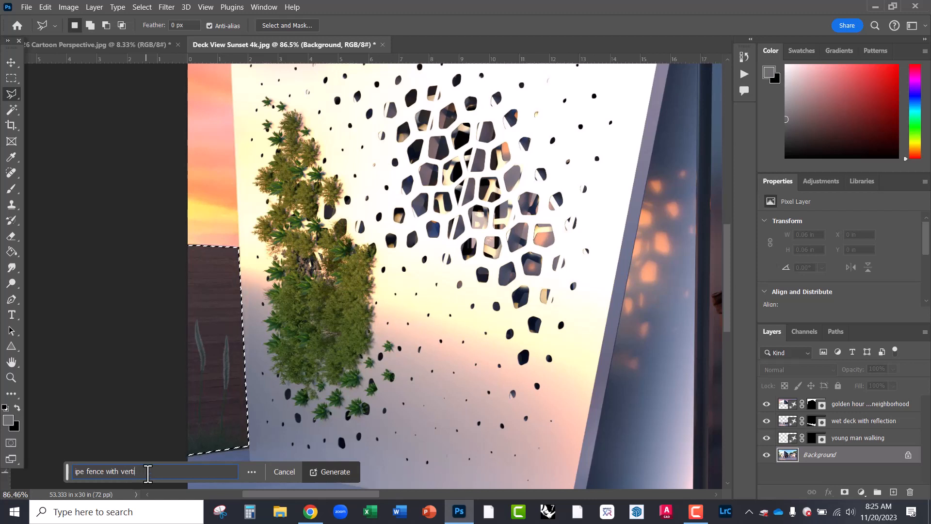
pyautogui.write('horizo')
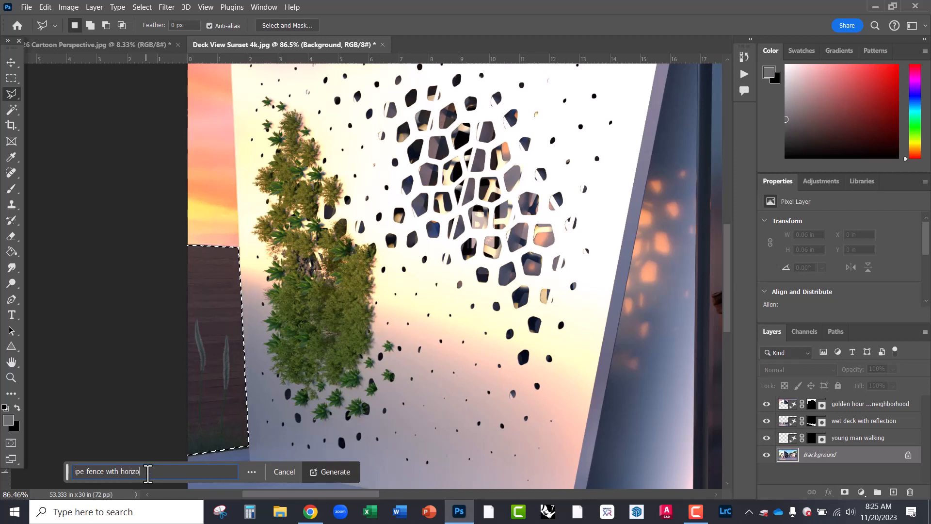
pyautogui.write('ntal pic')
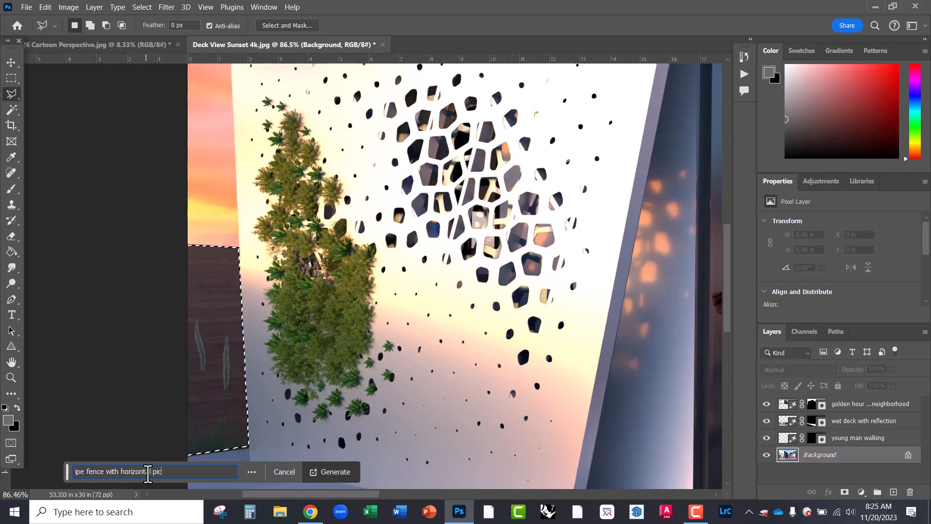
pyautogui.write('kets')
pyautogui.press('Return')
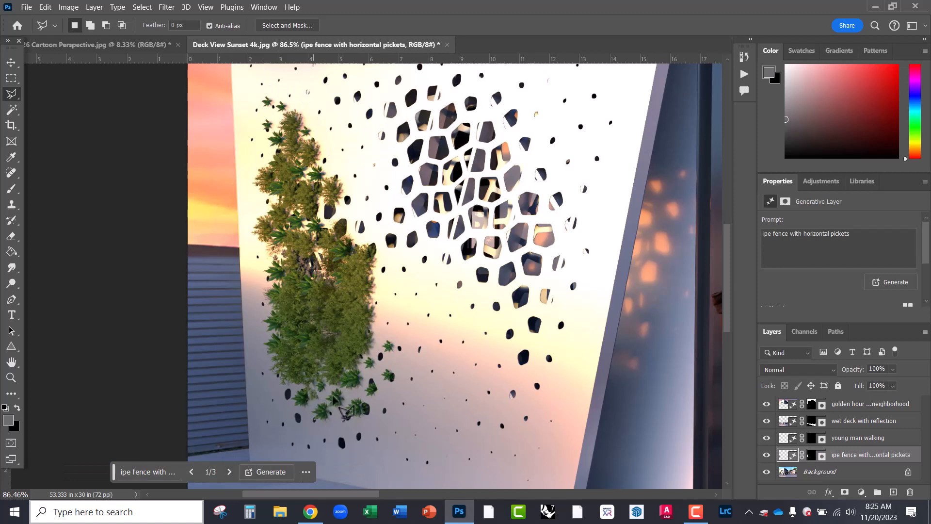
# - Cycle the fence variations back to 1 of 3, then reopen the prompt and select its text
pyautogui.click(229, 471)
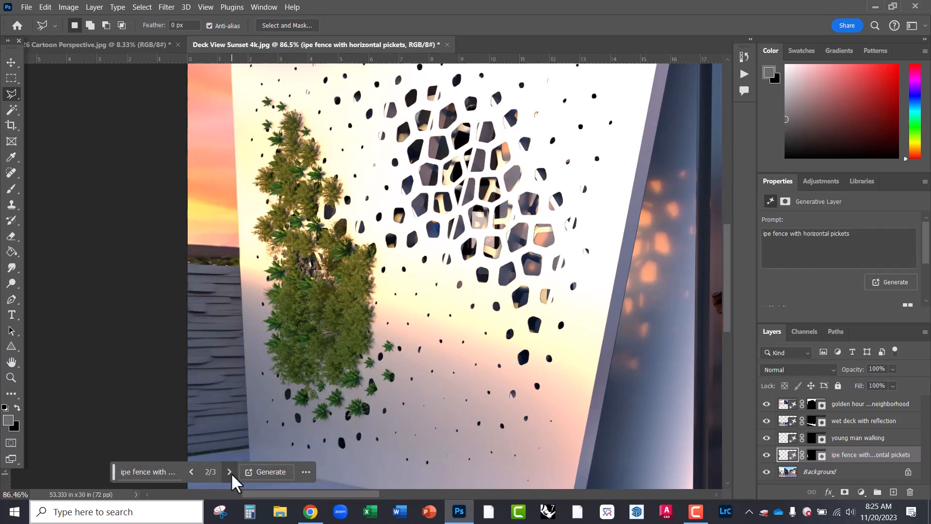
pyautogui.click(229, 471)
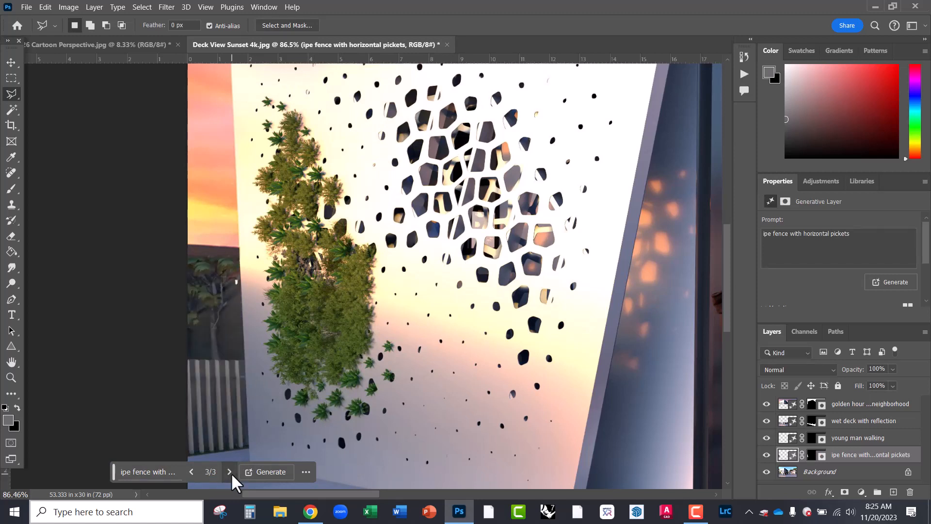
pyautogui.click(230, 471)
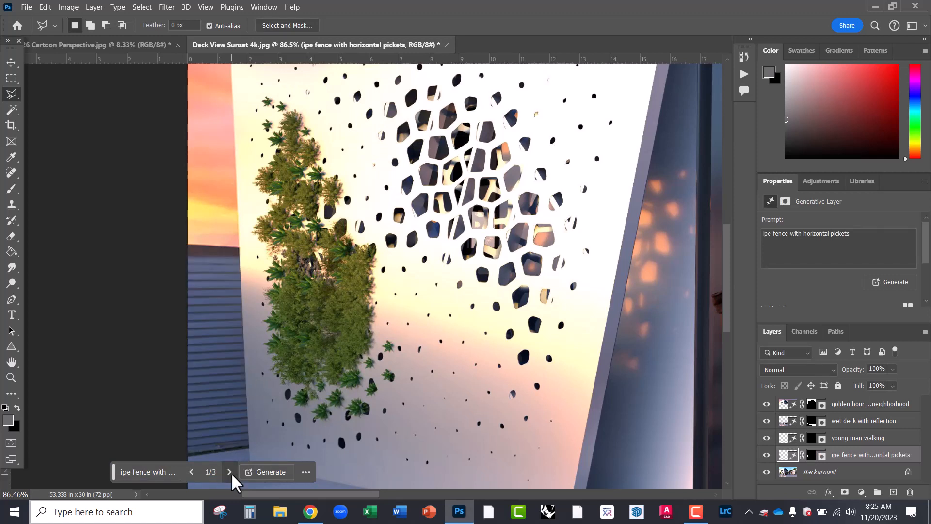
pyautogui.click(165, 473)
pyautogui.moveTo(188, 476); pyautogui.dragTo(62, 474)
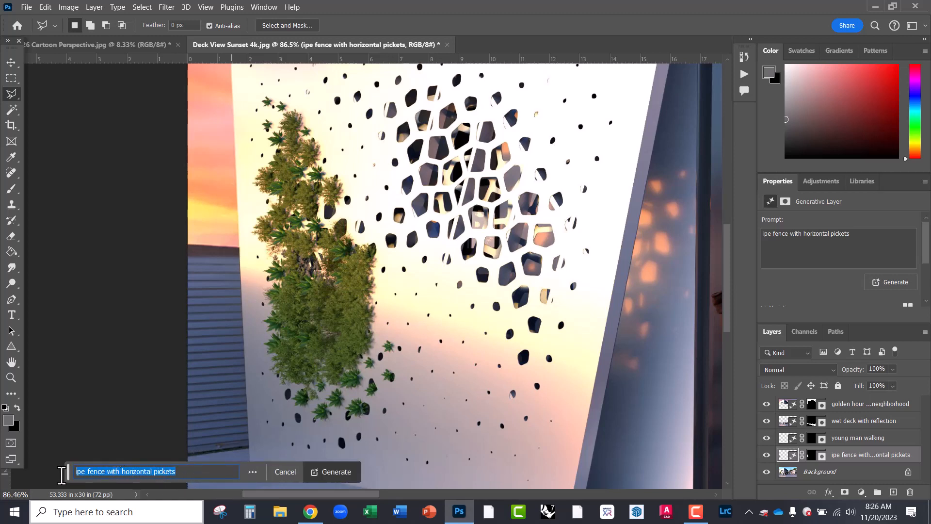
# - Regenerate the strip with a 'redwood fence' prompt and browse the resulting variations
pyautogui.write('redwood fence')
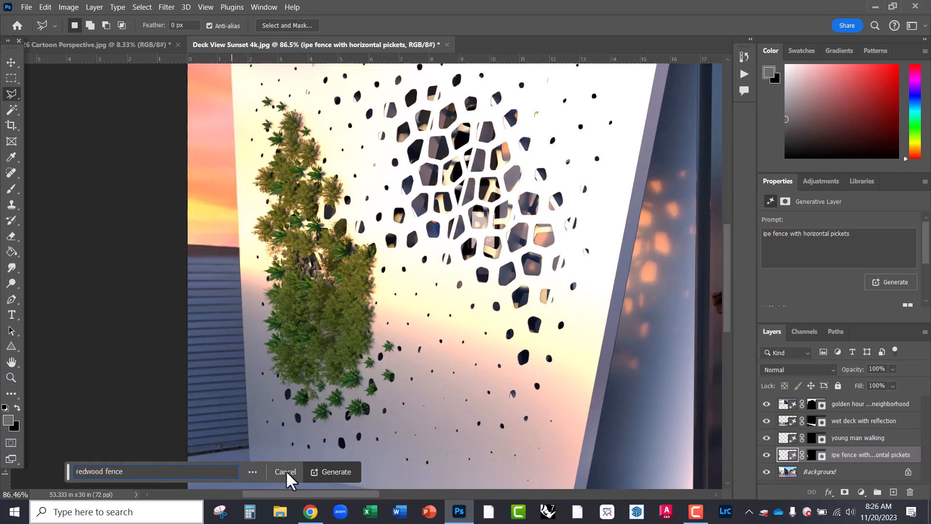
pyautogui.click(329, 472)
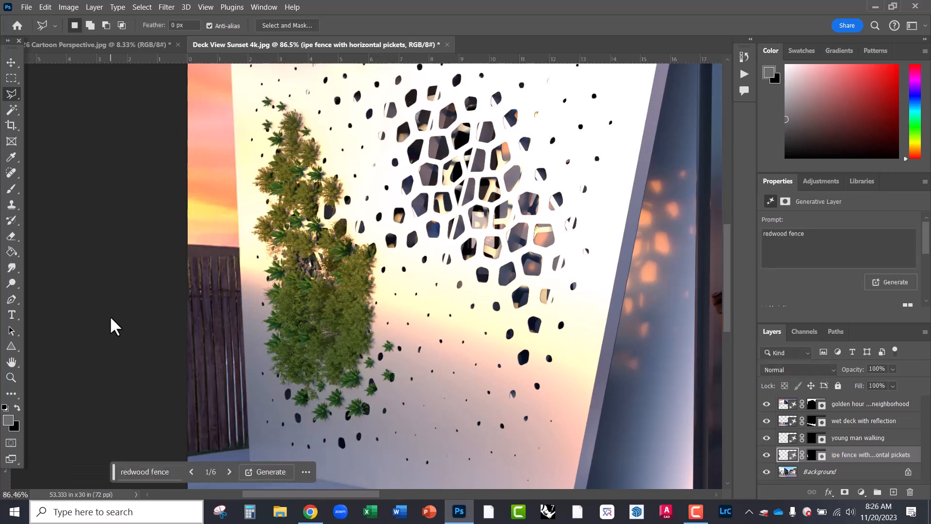
pyautogui.click(229, 472)
pyautogui.click(229, 472)
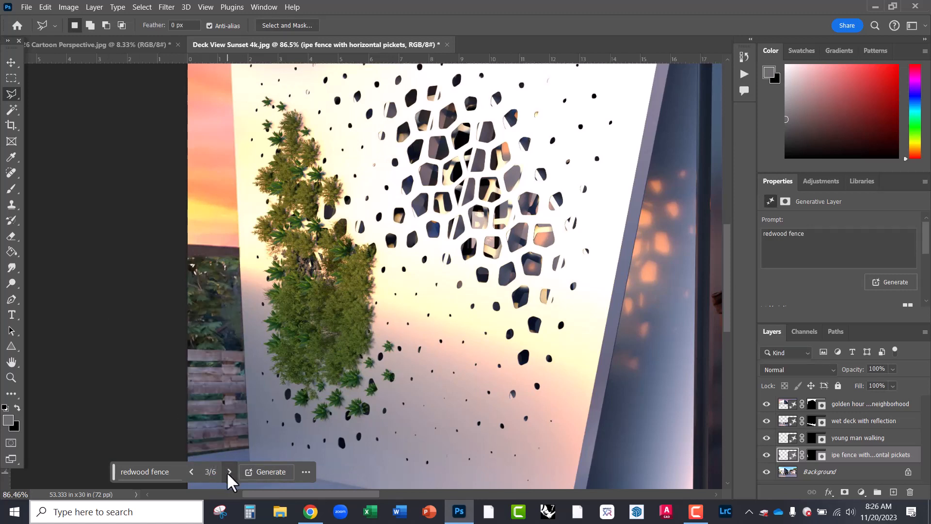
pyautogui.click(229, 472)
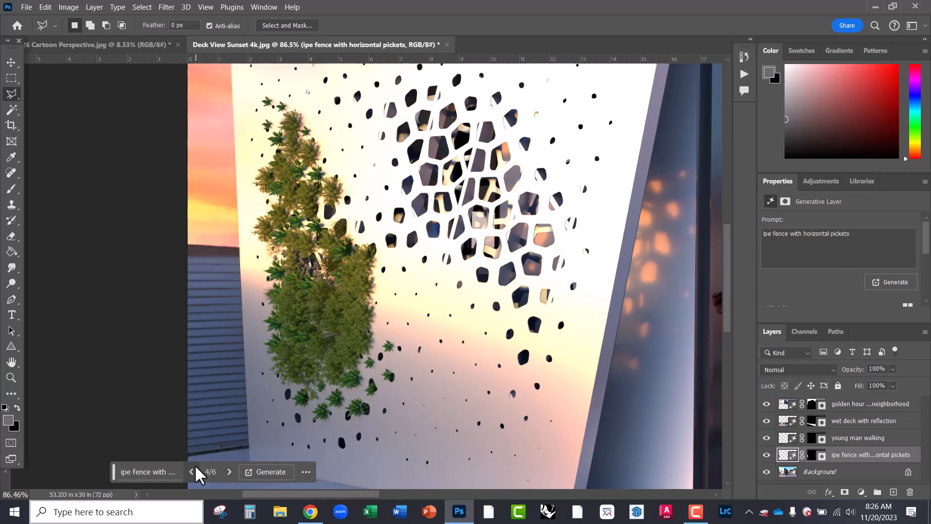
pyautogui.click(228, 472)
pyautogui.click(229, 472)
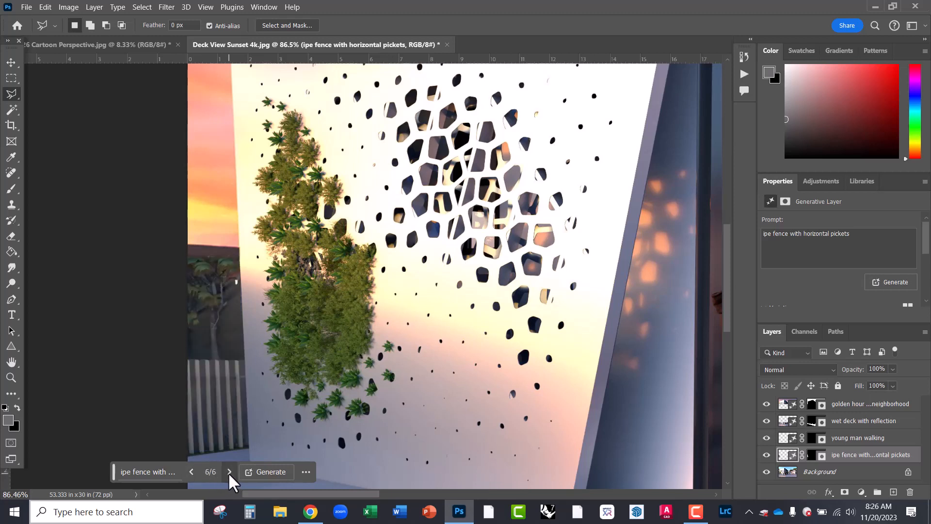
pyautogui.click(229, 472)
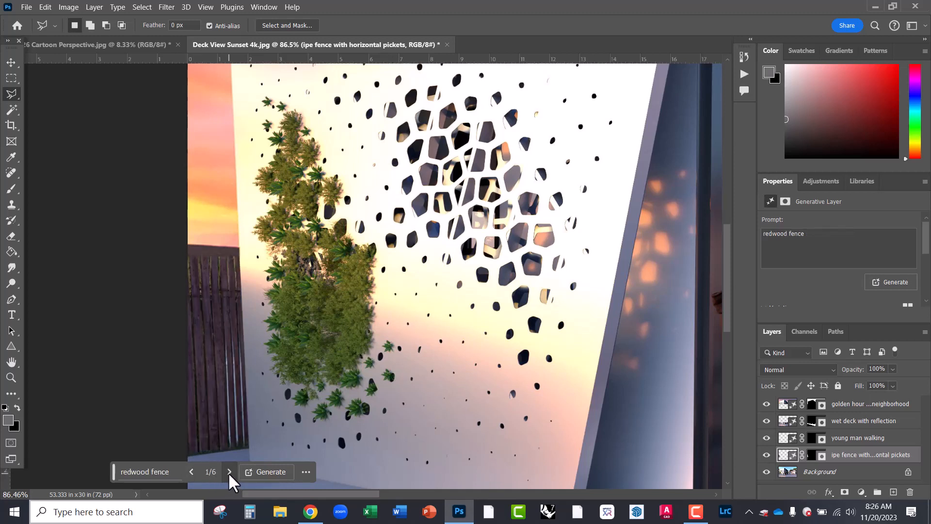
pyautogui.click(229, 472)
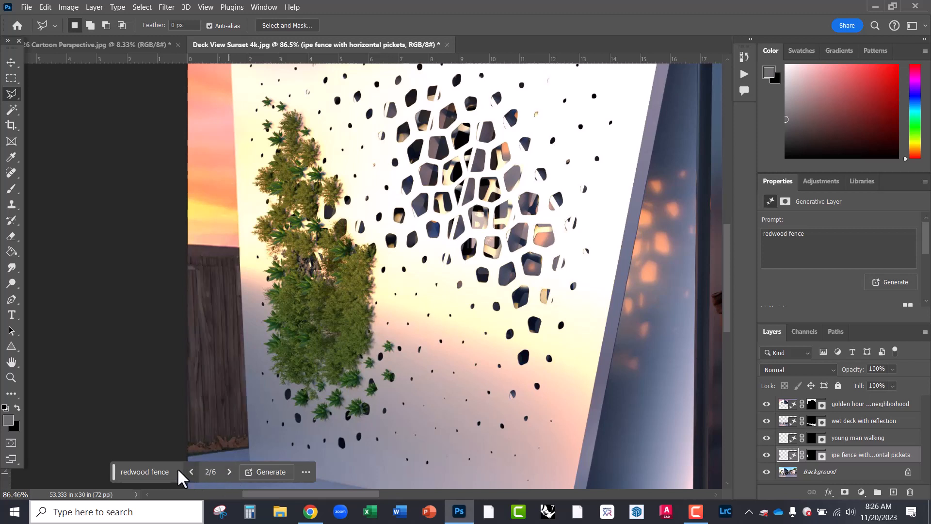
# - Generate more redwood fence variations and settle on the dark wooden slat fence, 4 of 9
pyautogui.click(262, 472)
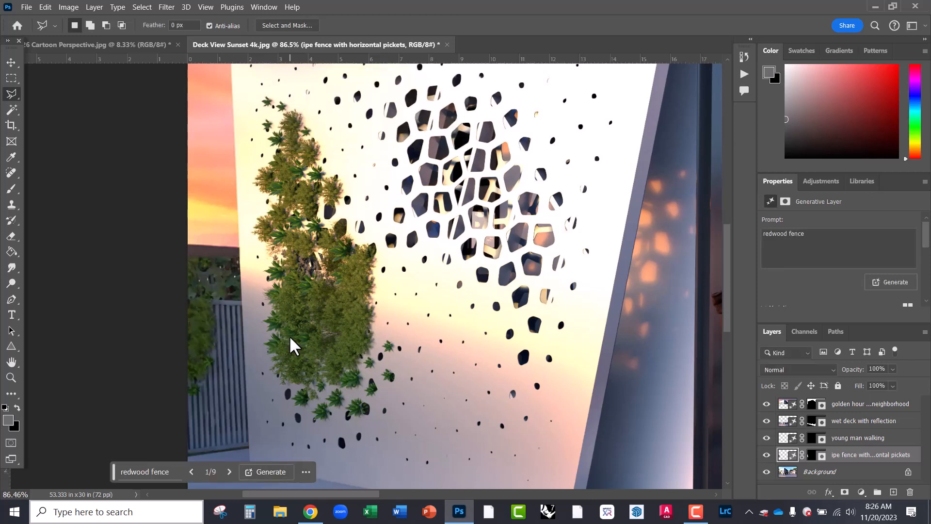
pyautogui.click(229, 472)
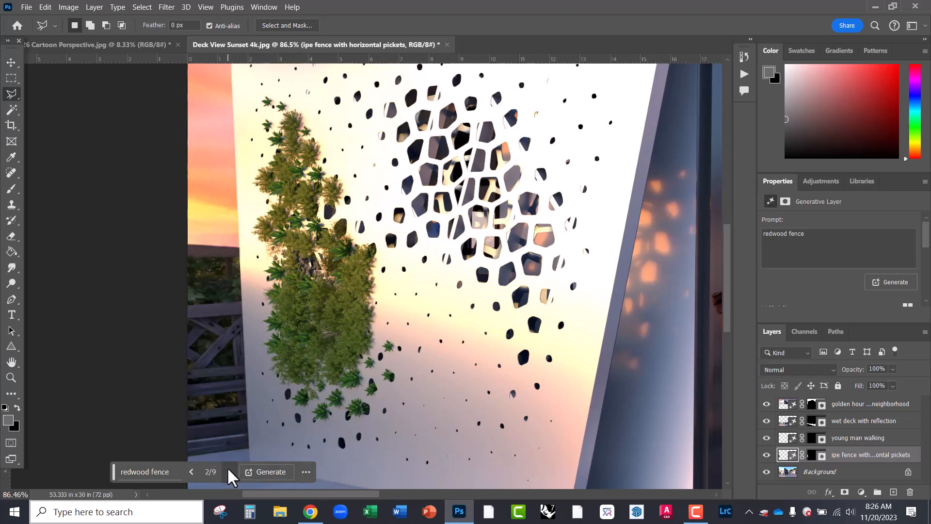
pyautogui.click(228, 469)
pyautogui.click(228, 469)
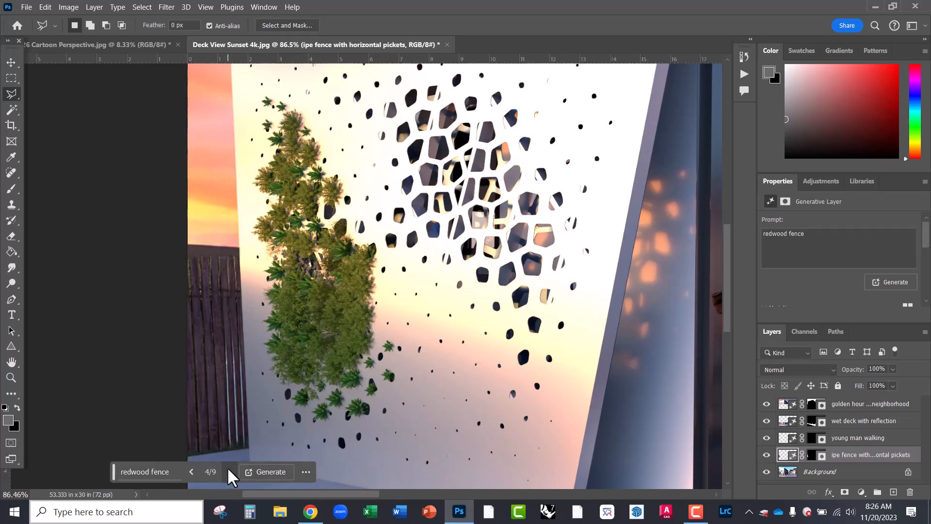
pyautogui.click(192, 471)
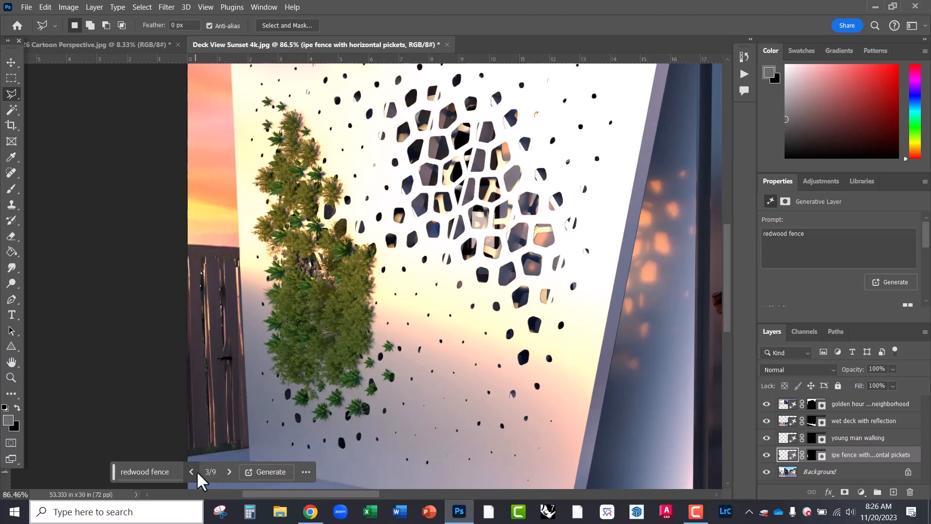
pyautogui.click(229, 471)
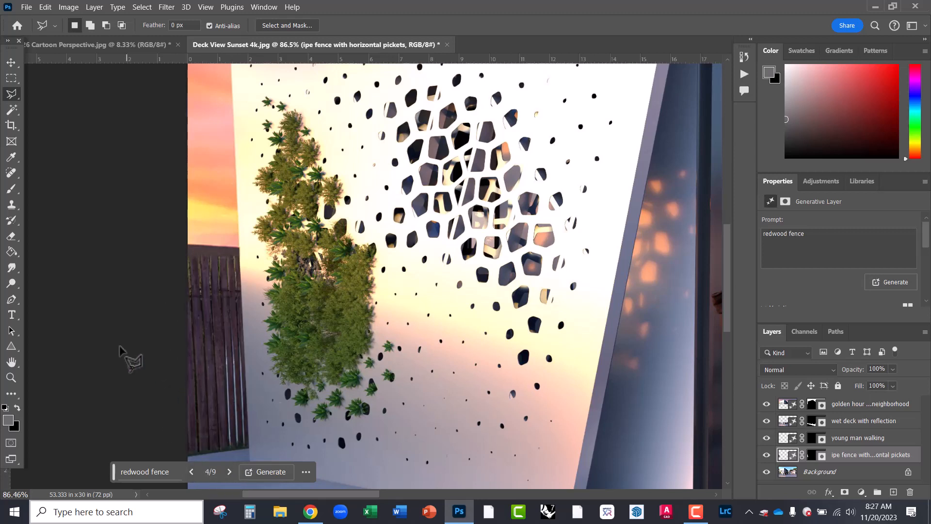
# - Inspect the fence across the building, then hide the generated fence layer
pyautogui.scroll(-2, 145, 321)
pyautogui.scroll(-5, 146, 321)
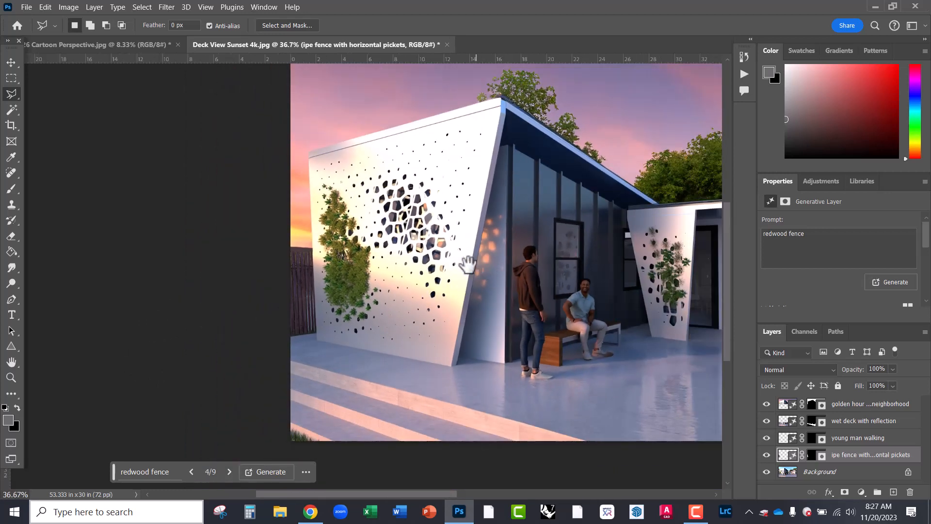
pyautogui.moveTo(468, 261); pyautogui.dragTo(292, 269)
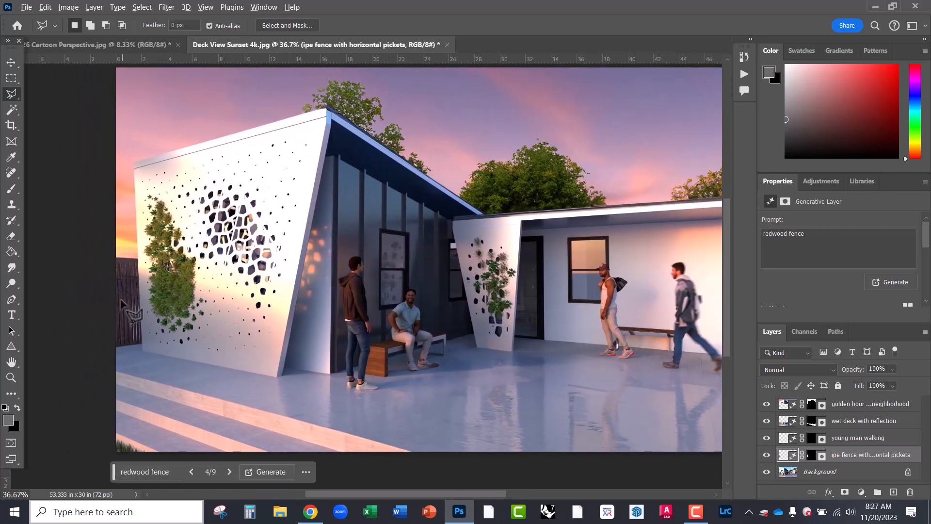
pyautogui.scroll(5, 128, 311)
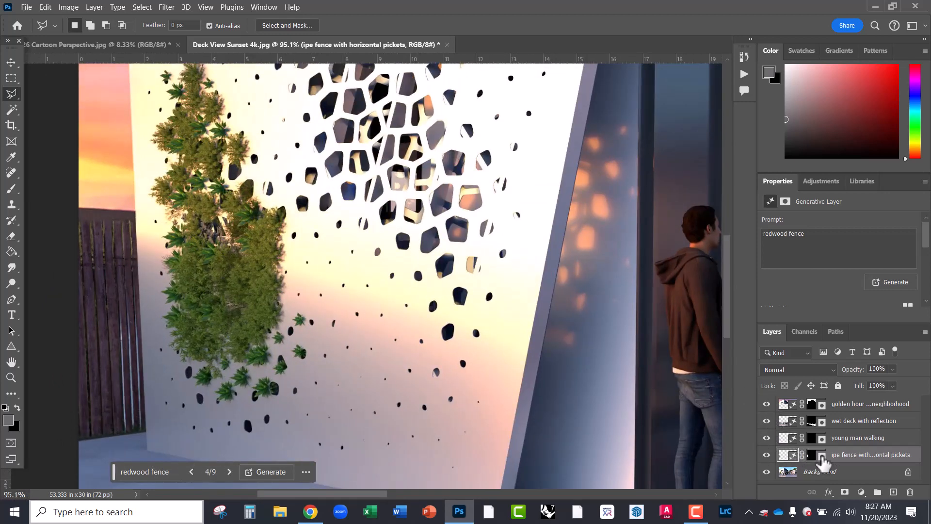
pyautogui.click(766, 456)
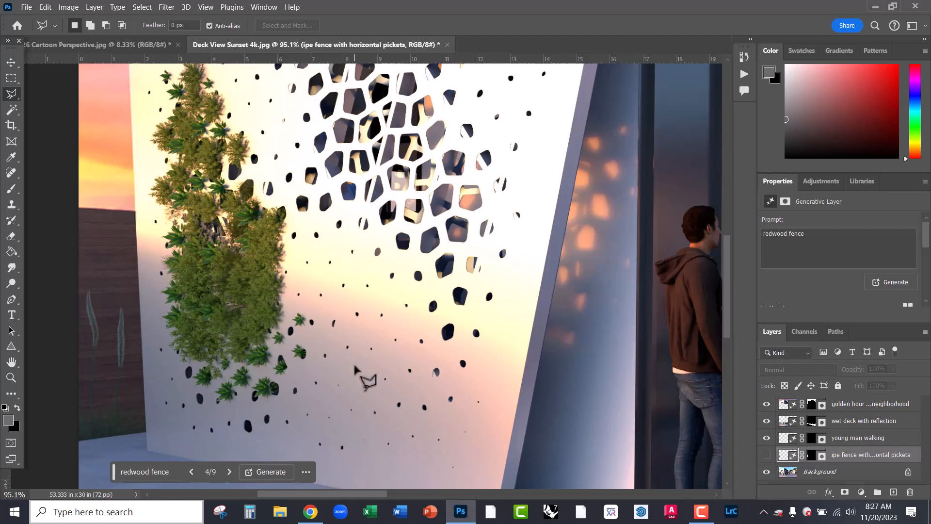
# - Switch to the Rectangular Marquee tool
pyautogui.scroll(-4, 242, 400)
pyautogui.scroll(-3, 132, 287)
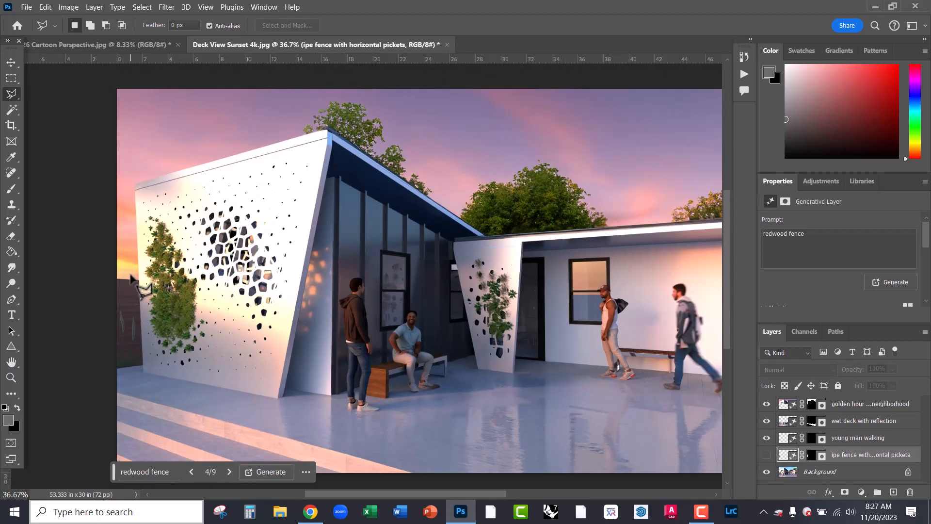
pyautogui.scroll(2, 553, 206)
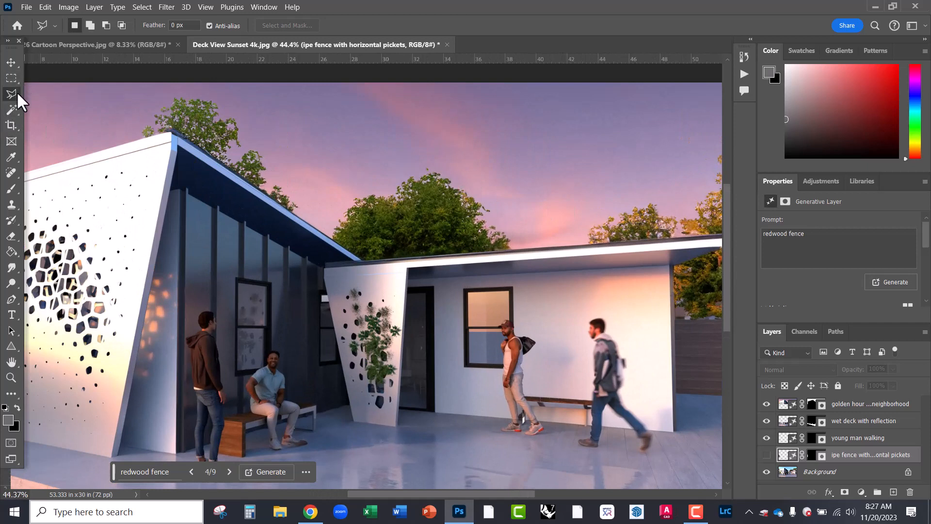
pyautogui.click(10, 78)
# - Select a rectangle of sky above the trees and generate a 'flock of birds' there
pyautogui.moveTo(495, 118); pyautogui.dragTo(648, 196)
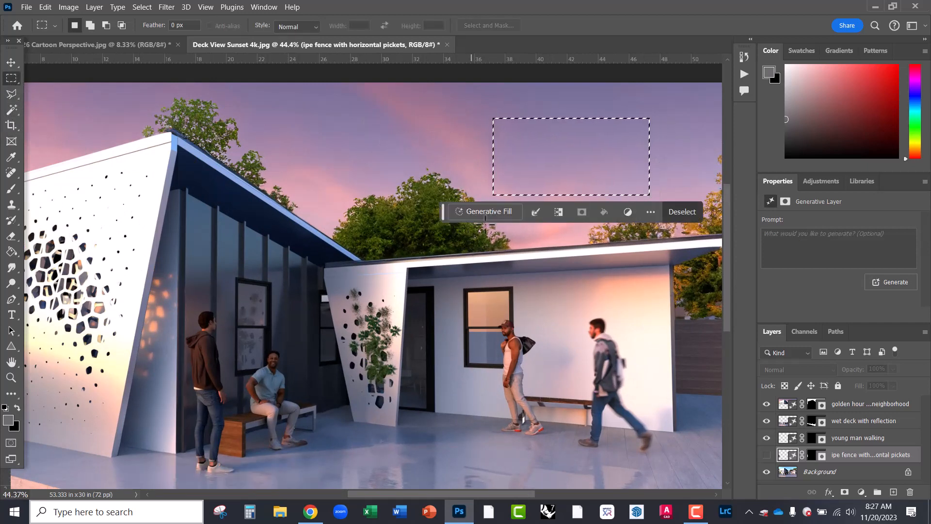
pyautogui.click(487, 212)
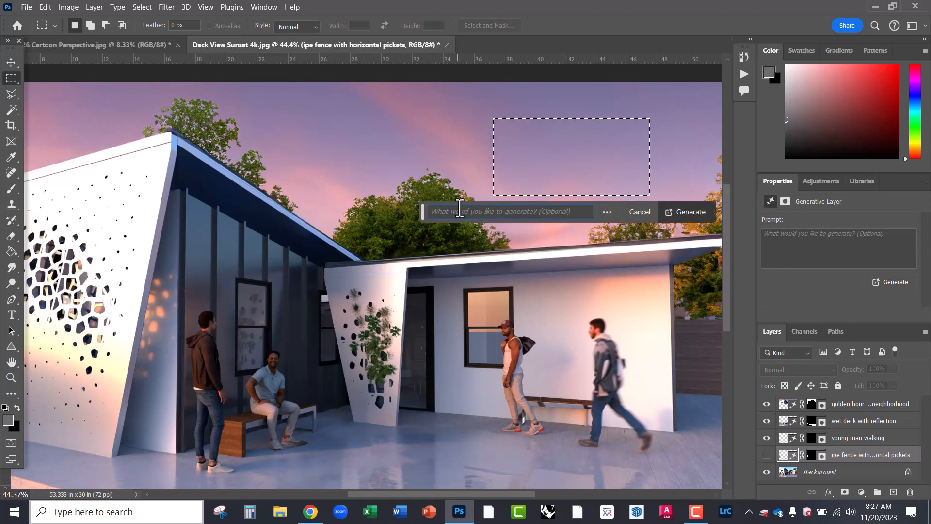
pyautogui.write('flock of birds')
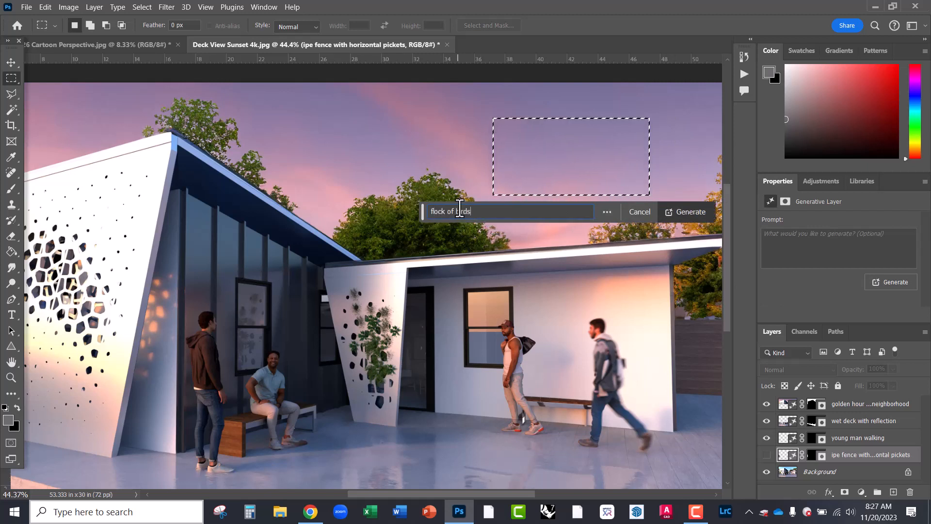
pyautogui.press('Return')
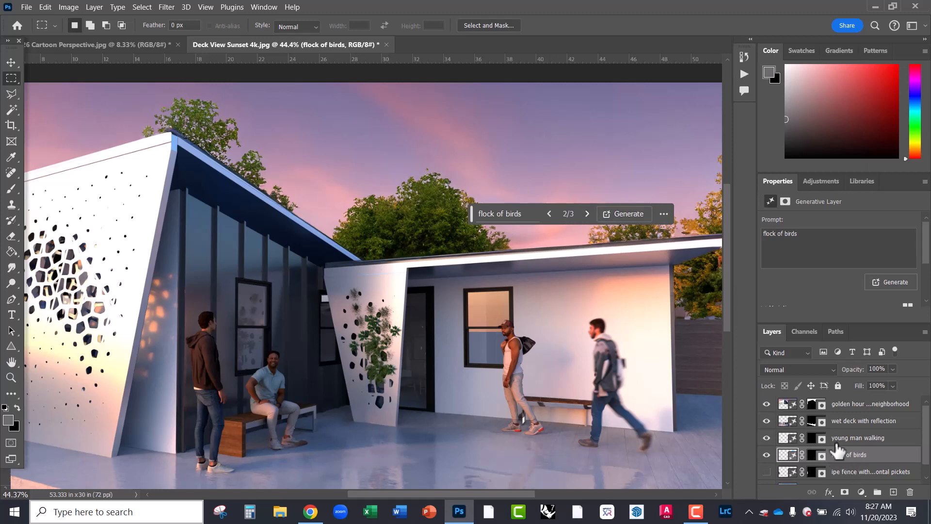
# - Move the flock of birds layer to the top, browse to variation 3, and reopen the prompt
pyautogui.moveTo(837, 450); pyautogui.dragTo(843, 406)
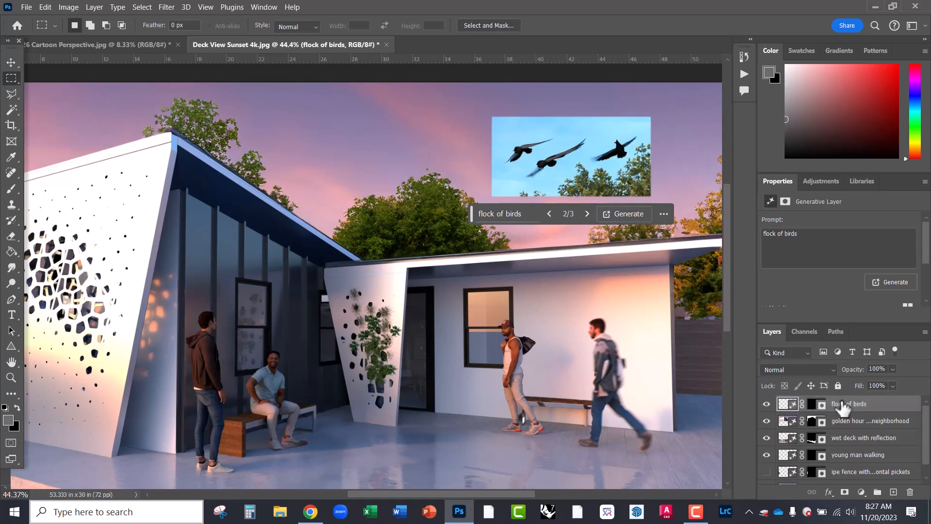
pyautogui.click(550, 214)
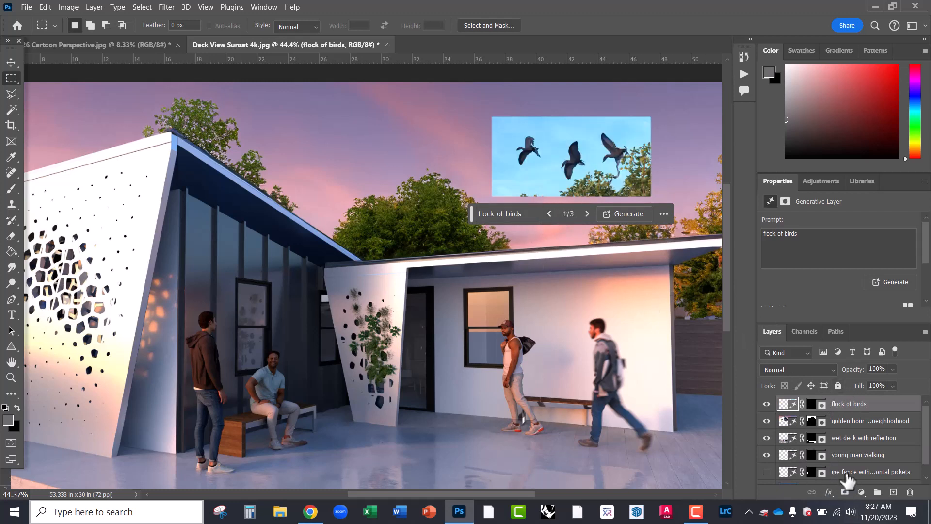
pyautogui.scroll(-1, 844, 473)
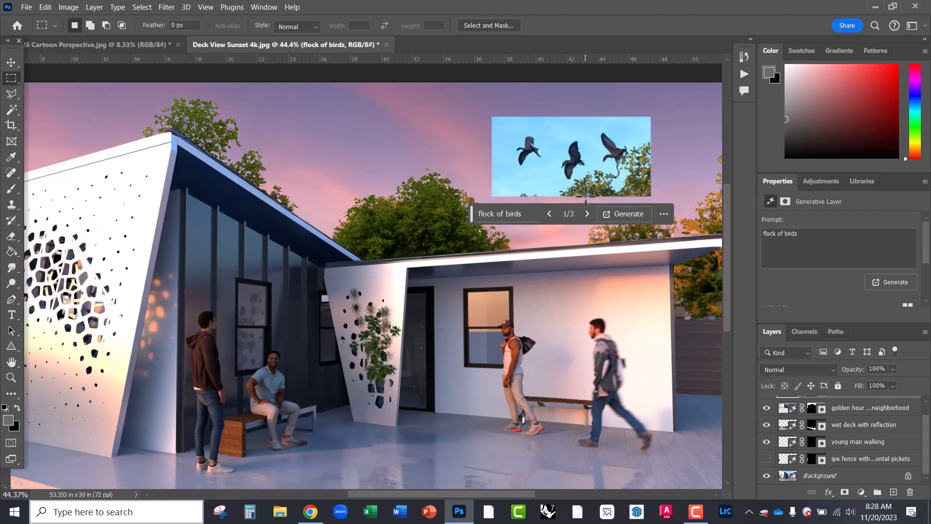
pyautogui.click(585, 212)
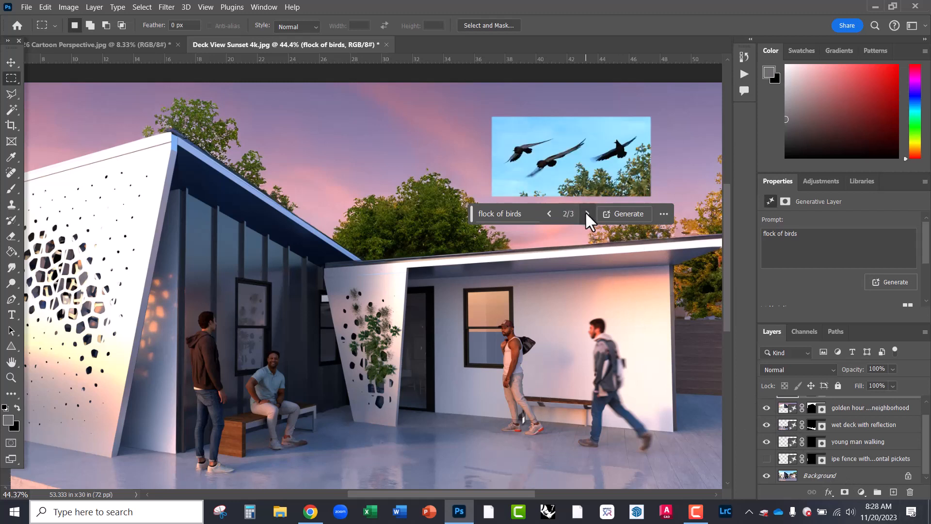
pyautogui.click(585, 211)
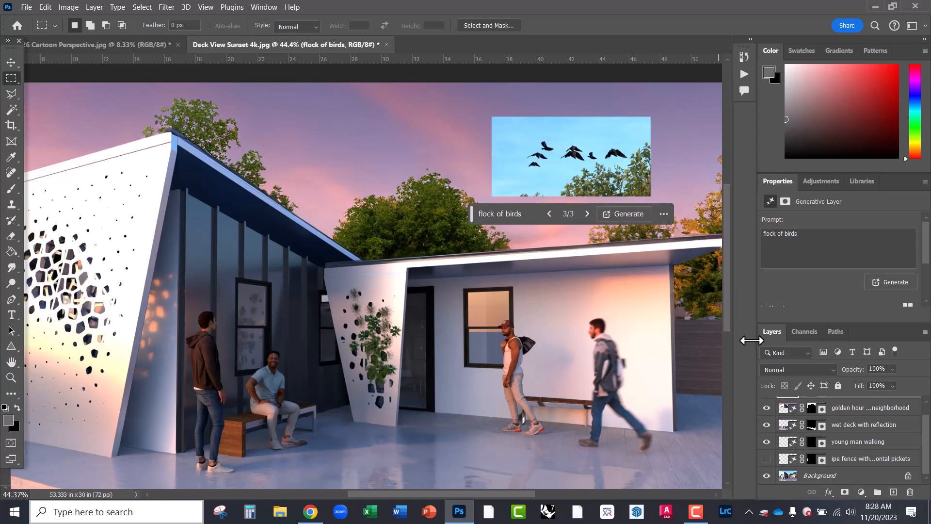
pyautogui.scroll(1, 861, 450)
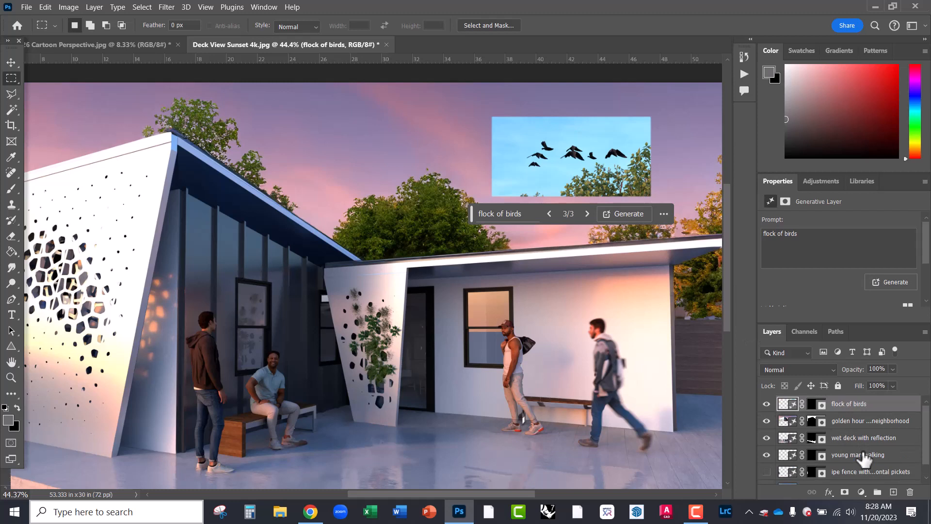
pyautogui.click(520, 216)
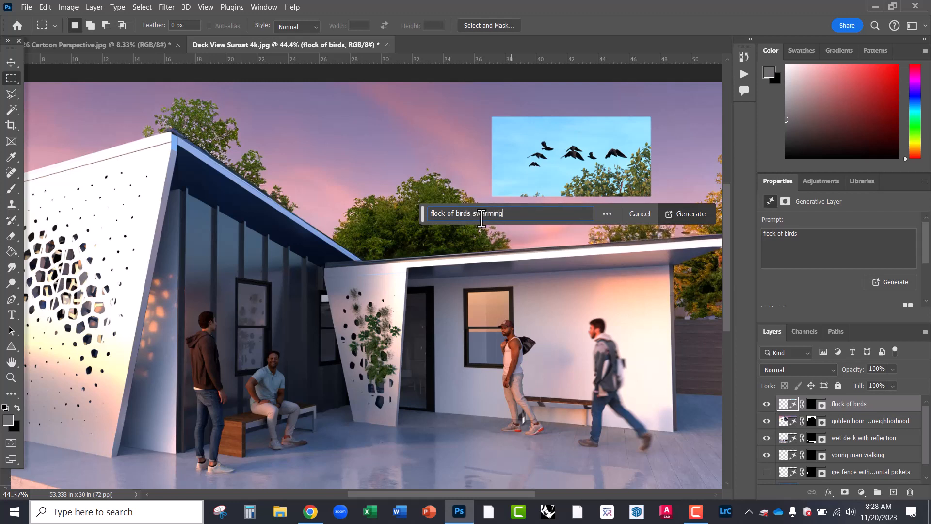
# - Regenerate the birds as 'flock of birds swarming' and view variation 3
pyautogui.click(690, 215)
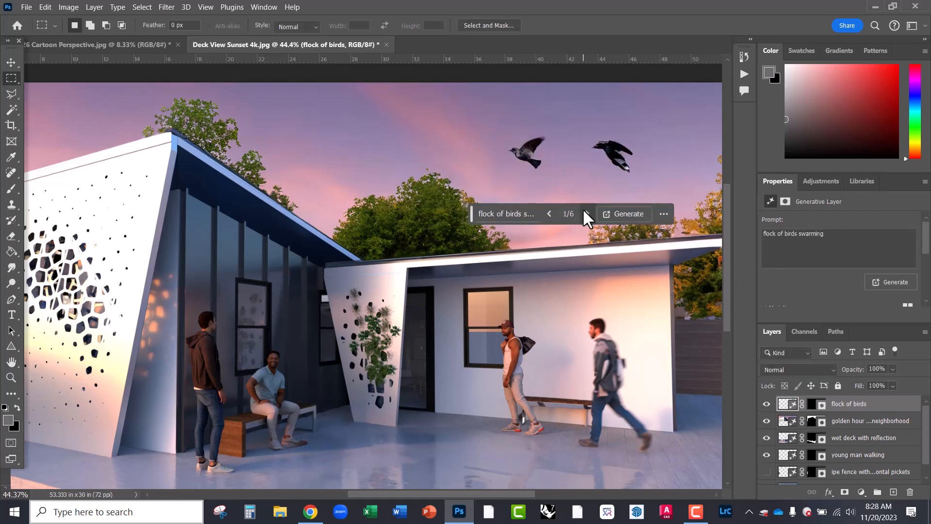
pyautogui.click(586, 214)
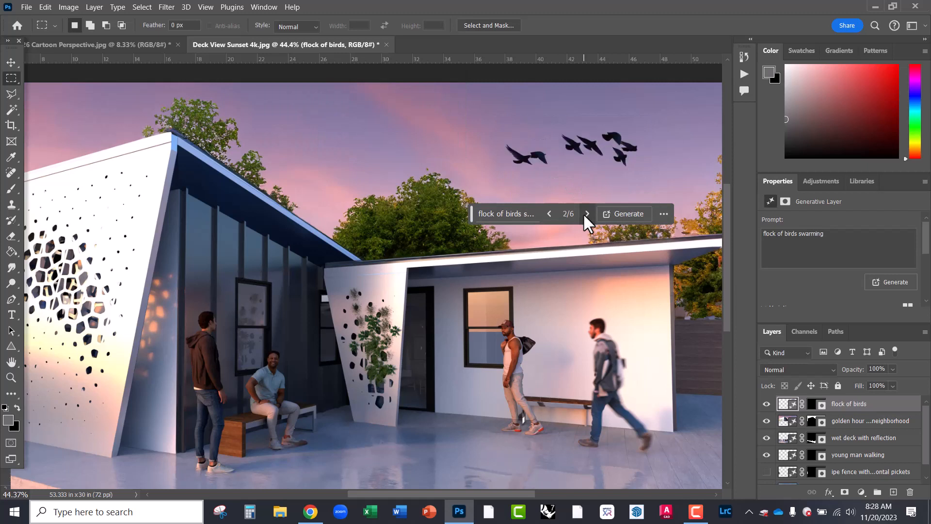
pyautogui.click(586, 215)
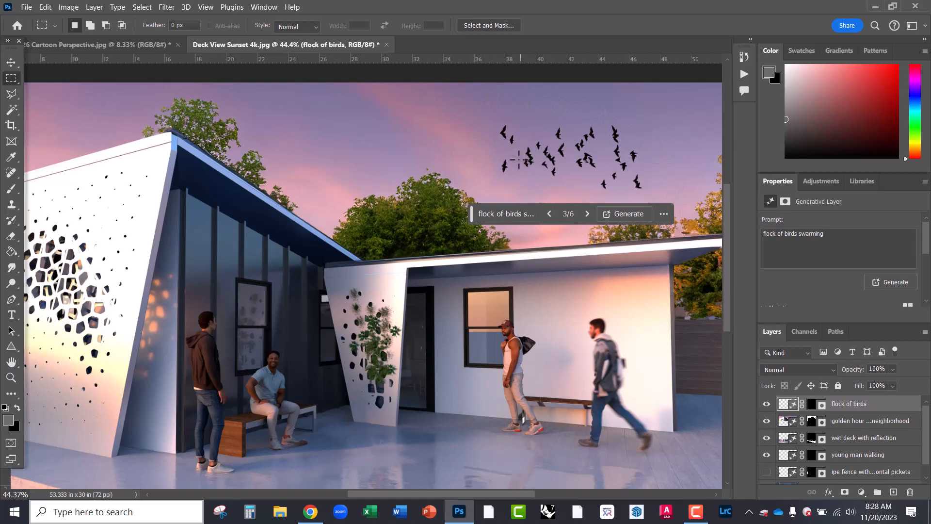
# - Delete the flock of birds layer to clear the sunset sky
pyautogui.scroll(3, 502, 157)
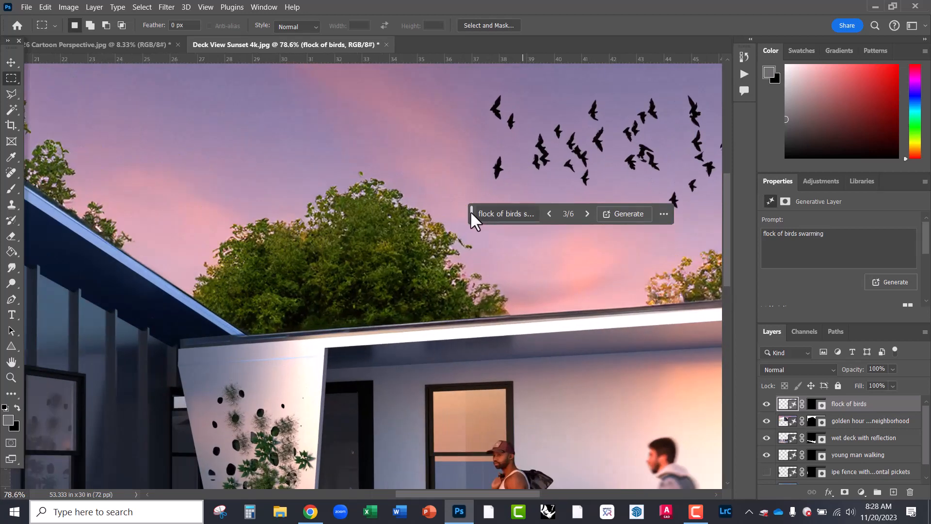
pyautogui.moveTo(470, 212); pyautogui.dragTo(176, 80)
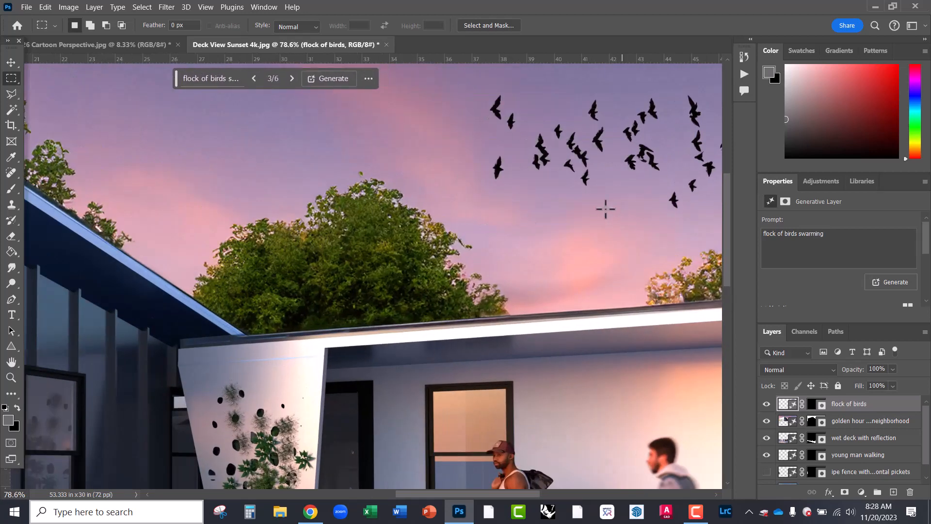
pyautogui.scroll(-3, 605, 209)
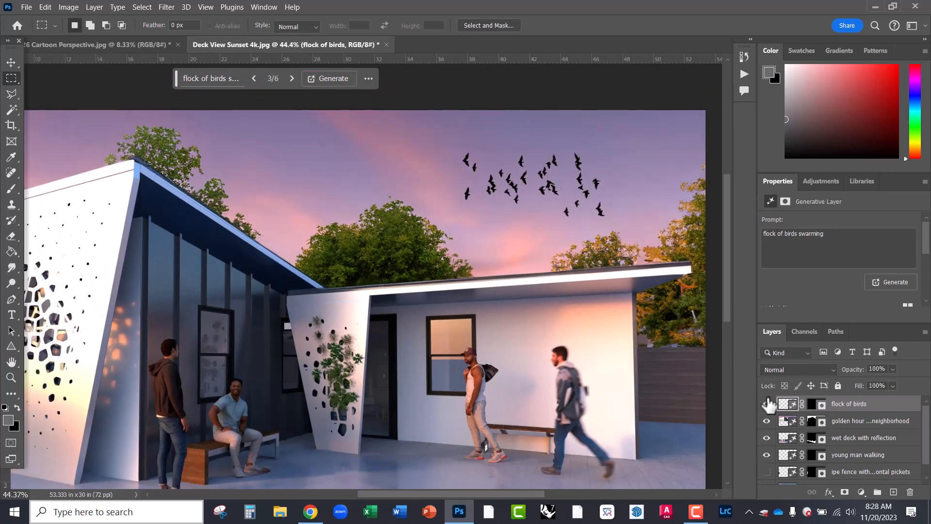
pyautogui.moveTo(853, 409); pyautogui.dragTo(910, 491)
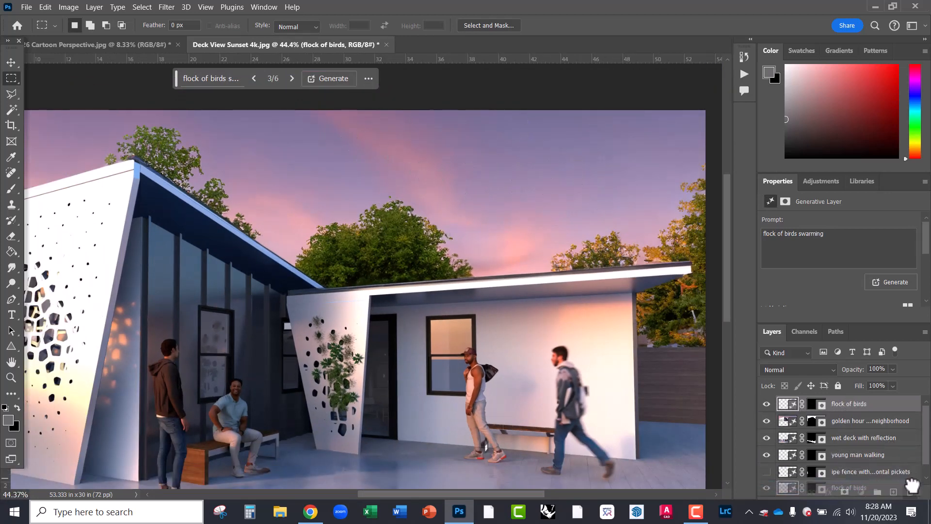
# - Lasso an oval of open sky above the roofs and generate 'flock of birds swarming' into it
pyautogui.rightClick(9, 95)
pyautogui.click(32, 95)
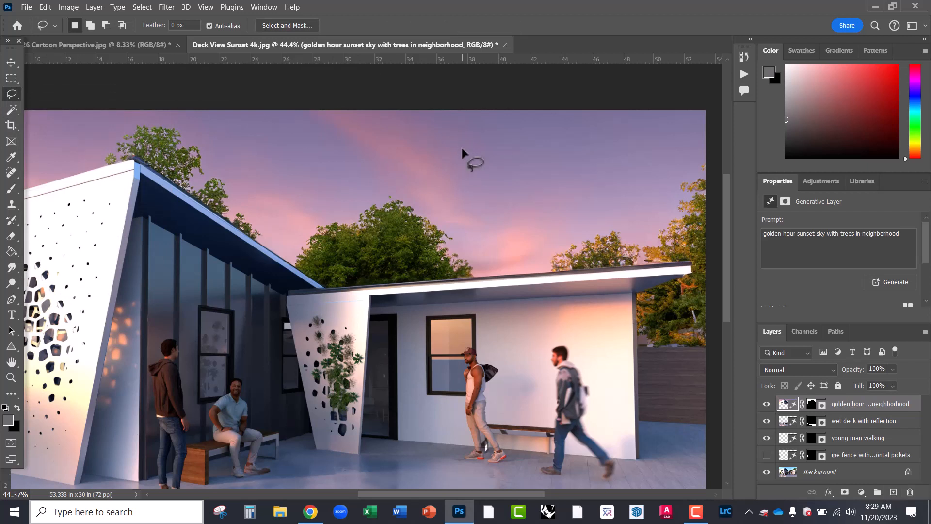
pyautogui.moveTo(609, 190)
pyautogui.mouseDown()
pyautogui.moveTo(605, 138)
pyautogui.moveTo(546, 124)
pyautogui.moveTo(464, 149)
pyautogui.mouseUp()
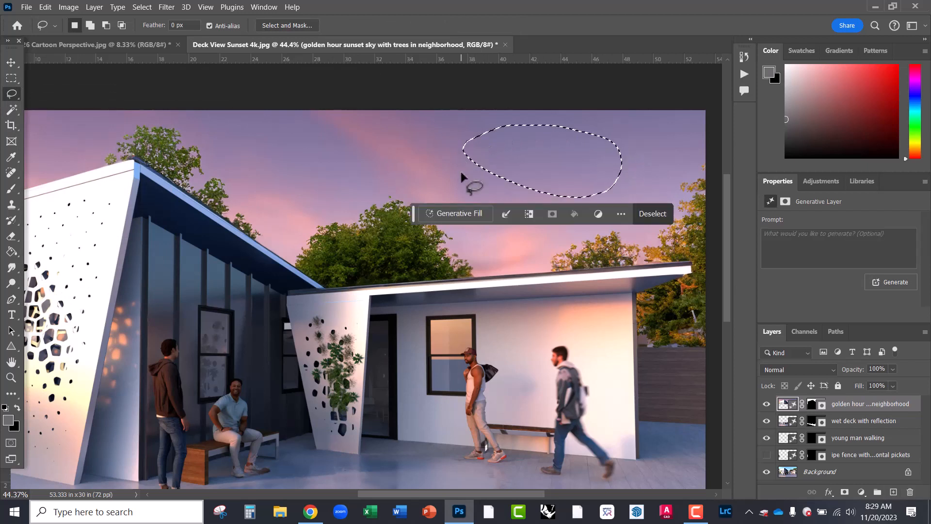
pyautogui.click(460, 215)
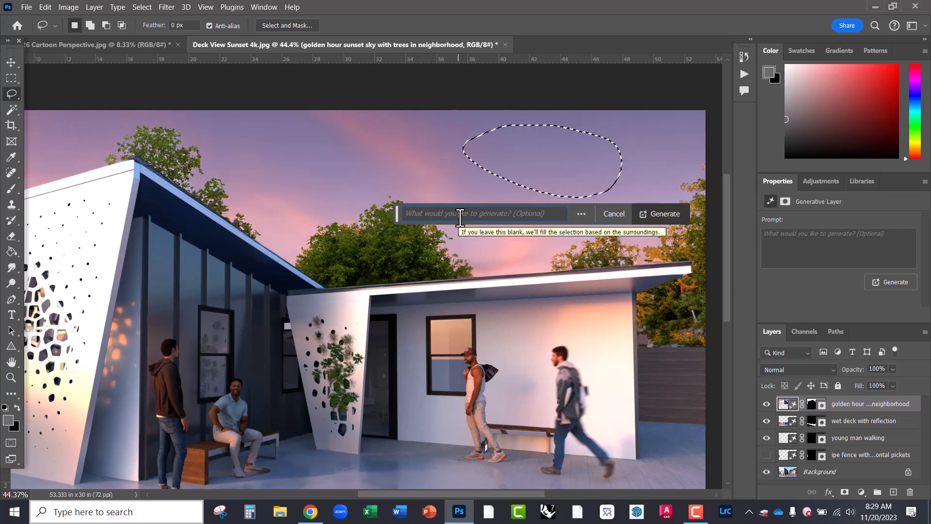
pyautogui.write('flock of birds')
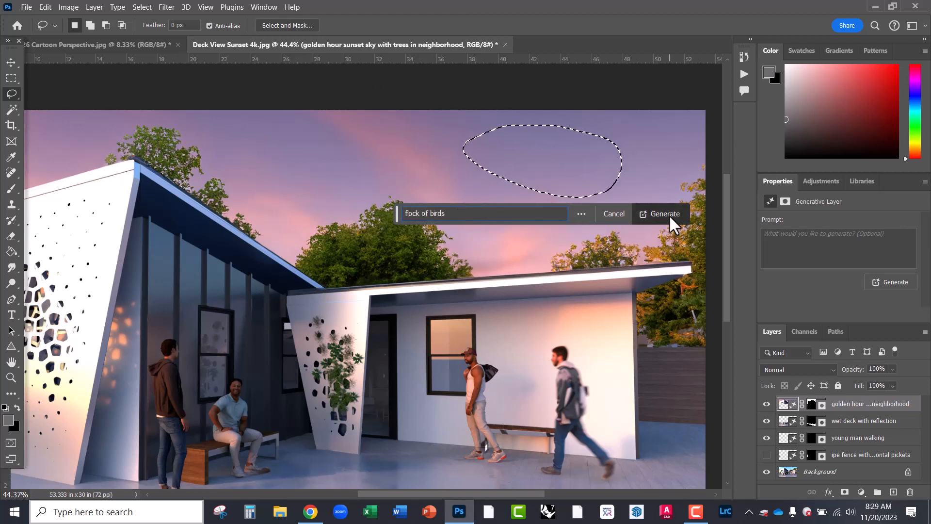
pyautogui.write(' swarming')
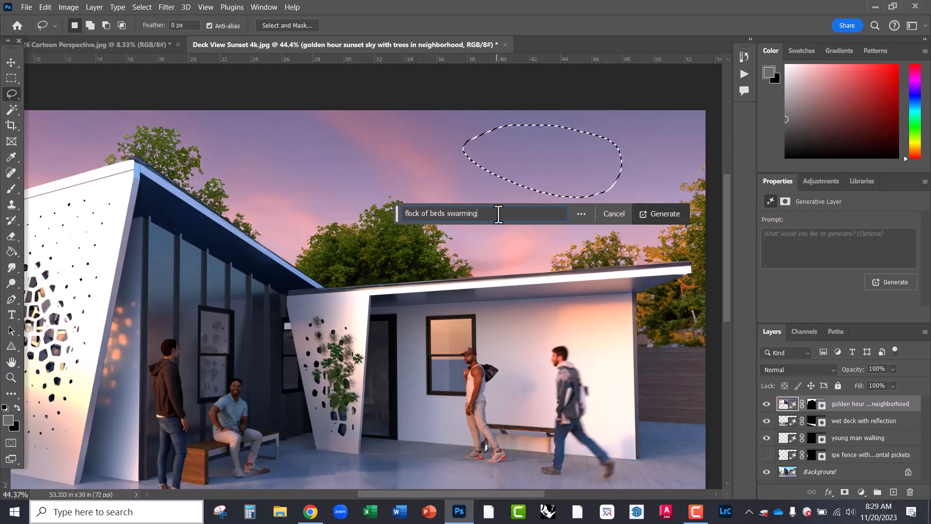
pyautogui.press('Return')
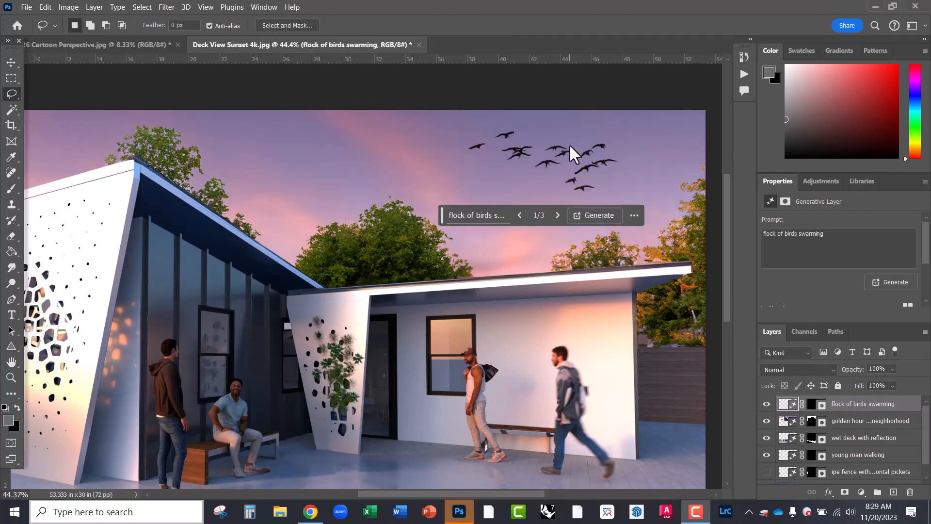
# - Preview all three bird variations and settle on variation 1 of 3
pyautogui.click(557, 216)
pyautogui.click(557, 216)
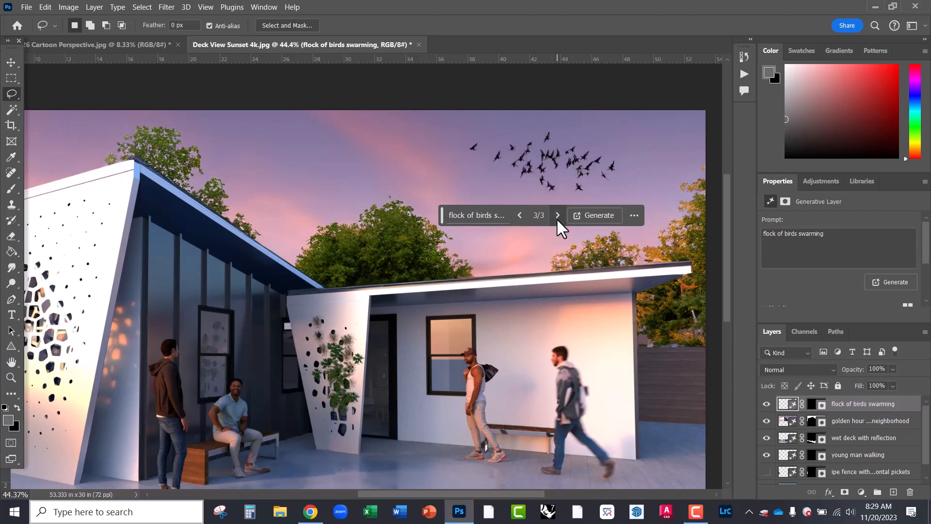
pyautogui.click(520, 215)
pyautogui.click(520, 216)
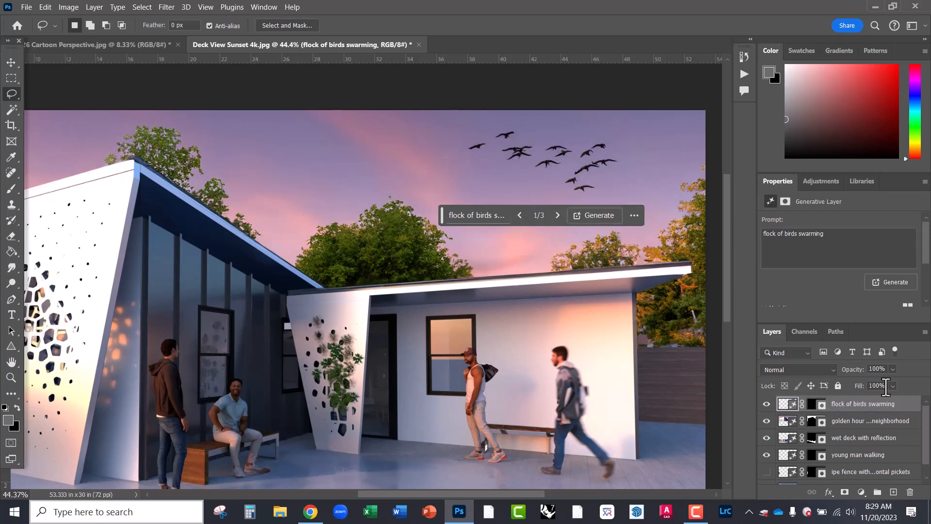
# - Lower the flock of birds swarming layer's opacity to 32%
pyautogui.click(893, 369)
pyautogui.moveTo(883, 382); pyautogui.dragTo(868, 382)
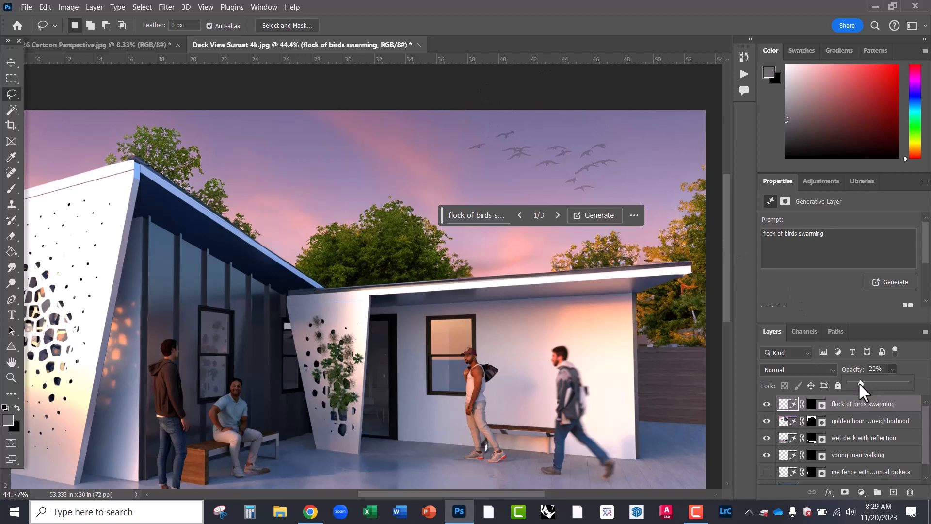
pyautogui.click(11, 62)
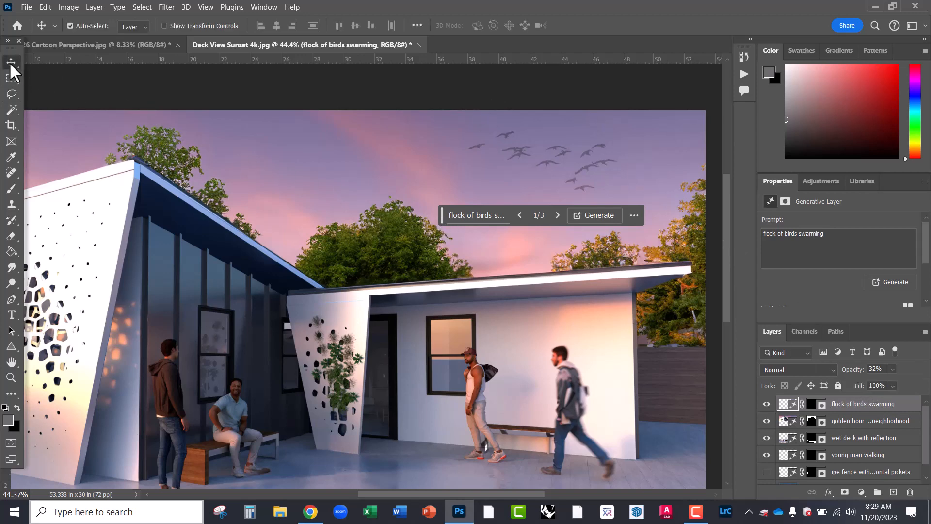
# - Zoom out to show the render's left side and switch to the Magic Wand tool
pyautogui.click(212, 111)
pyautogui.moveTo(405, 242); pyautogui.dragTo(556, 252)
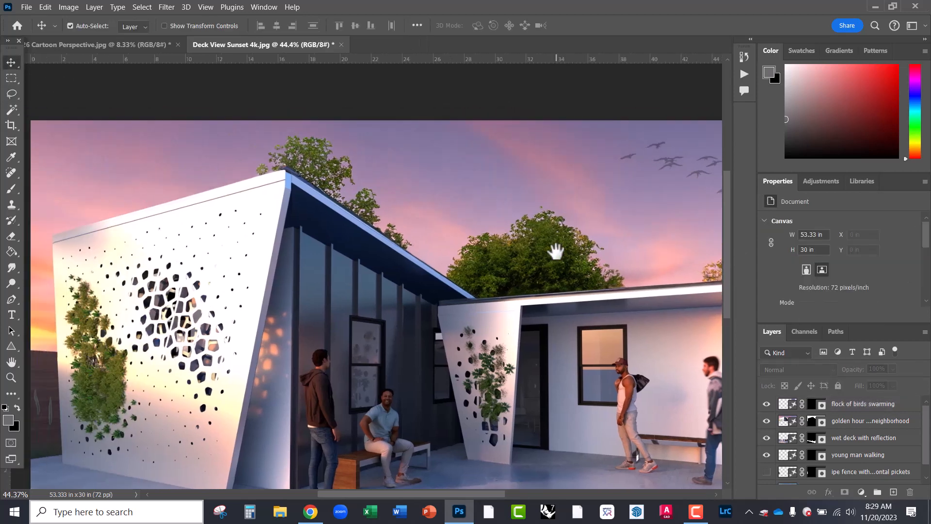
pyautogui.scroll(-1, 322, 234)
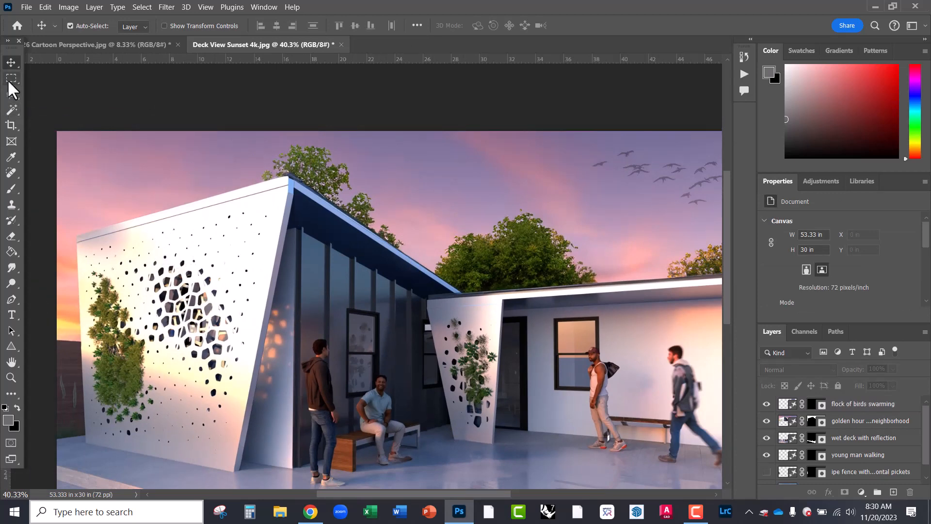
pyautogui.click(11, 95)
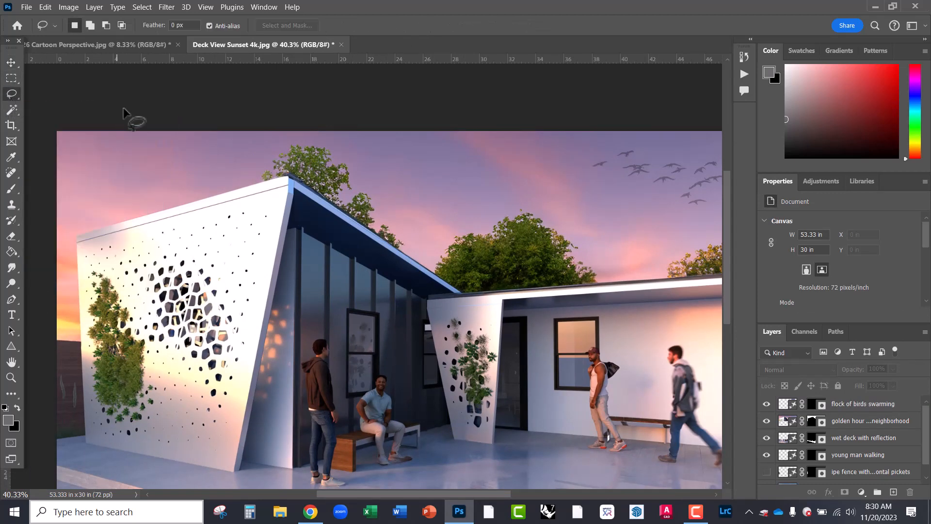
pyautogui.click(11, 111)
pyautogui.scroll(-1, 873, 466)
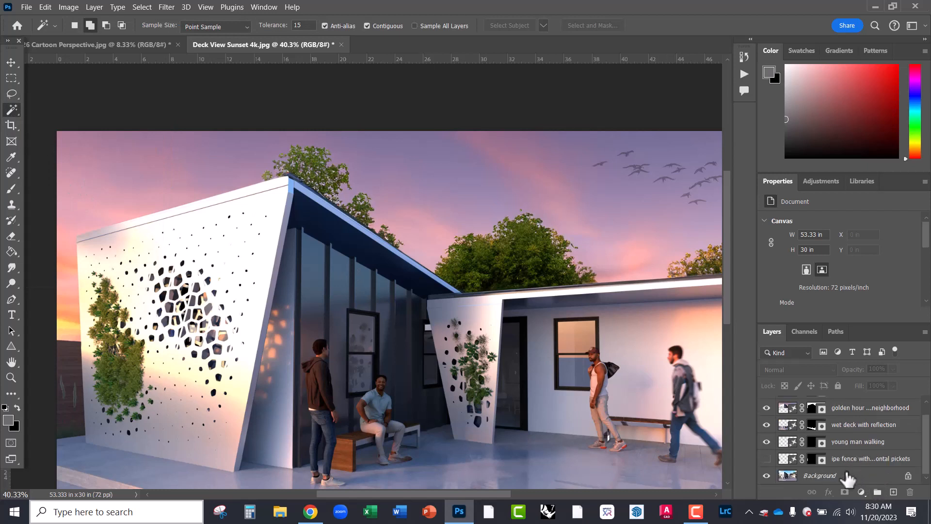
# - Make the Background layer active and Magic Wand-select several sky areas
pyautogui.click(820, 475)
pyautogui.click(105, 206)
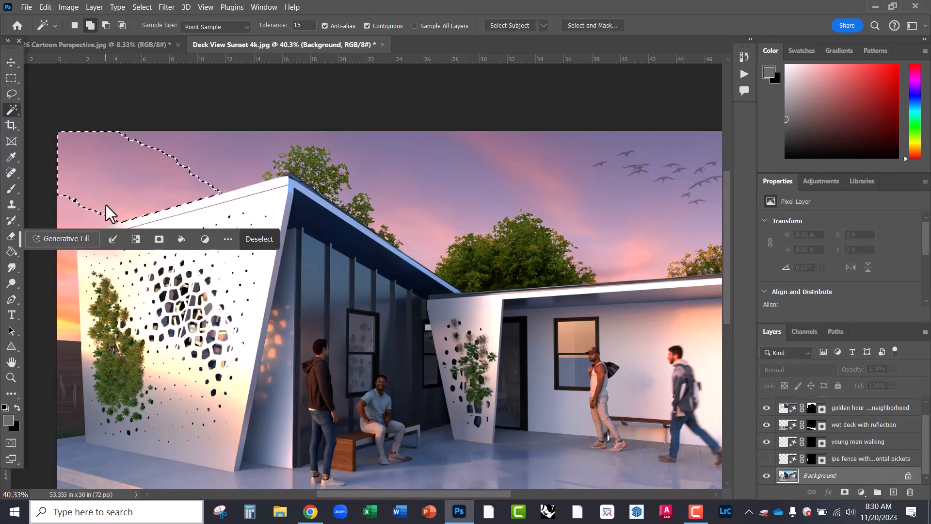
pyautogui.keyDown('shift'); pyautogui.click(78, 199); pyautogui.keyUp('shift')
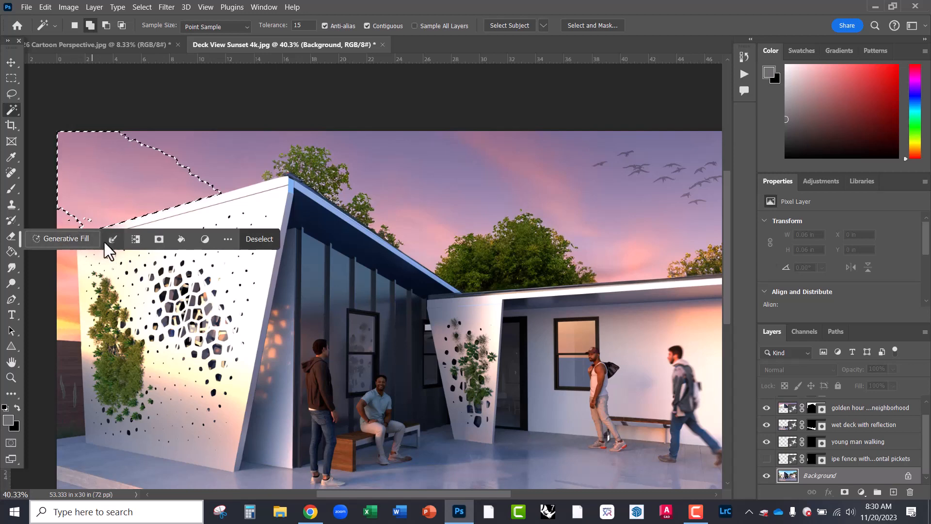
pyautogui.moveTo(19, 238); pyautogui.dragTo(139, 110)
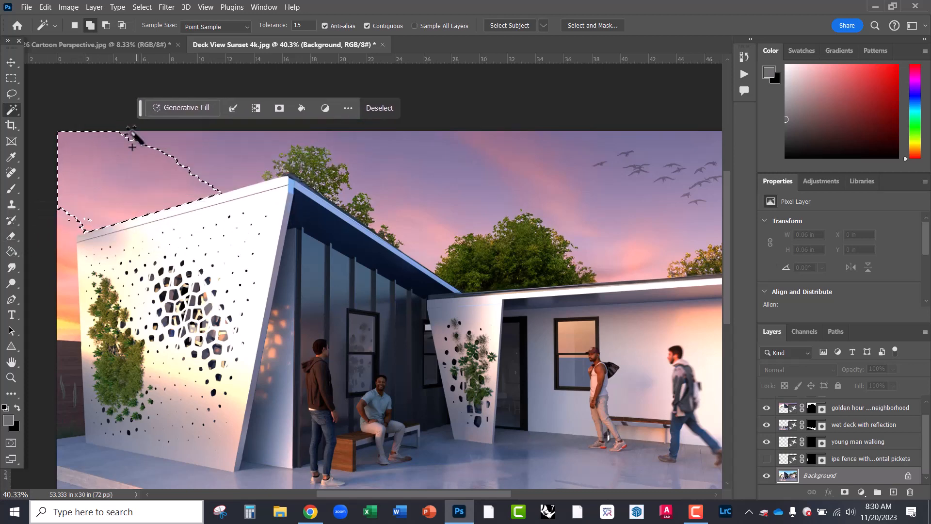
pyautogui.keyDown('shift'); pyautogui.click(167, 156); pyautogui.keyUp('shift')
# - Replace the sky selection with a rectangular marquee over the render's left half
pyautogui.hotkey('ctrl', 'd')
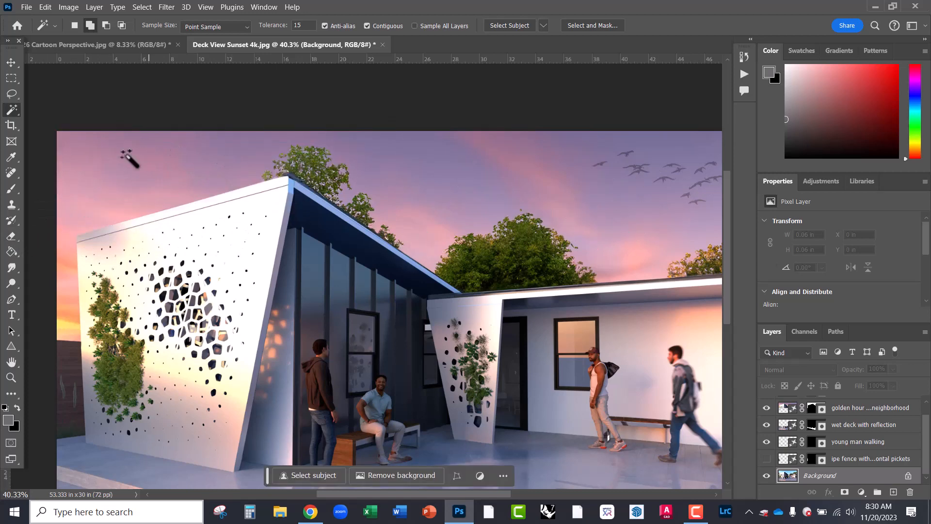
pyautogui.click(10, 79)
pyautogui.moveTo(57, 124); pyautogui.dragTo(456, 479)
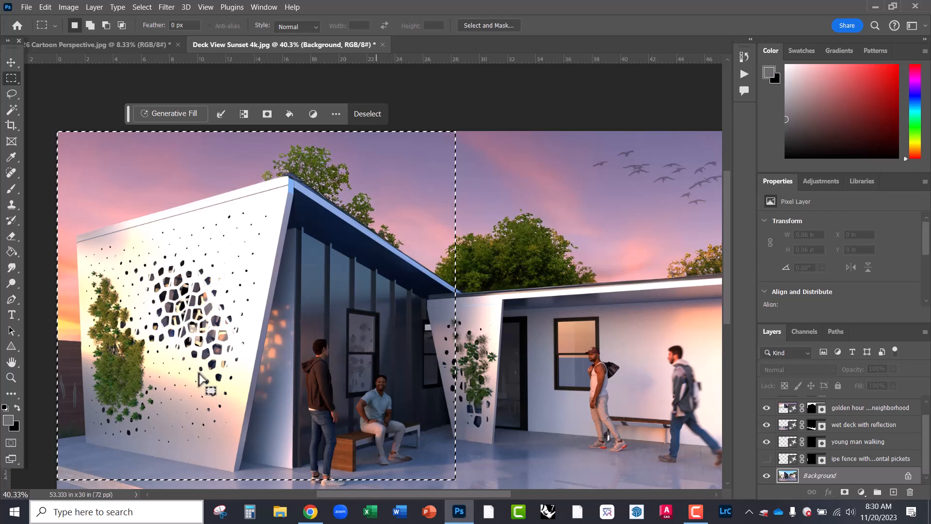
# - Generate 'rays of sunlight' in the left rectangle and preview all three variations
pyautogui.click(171, 125)
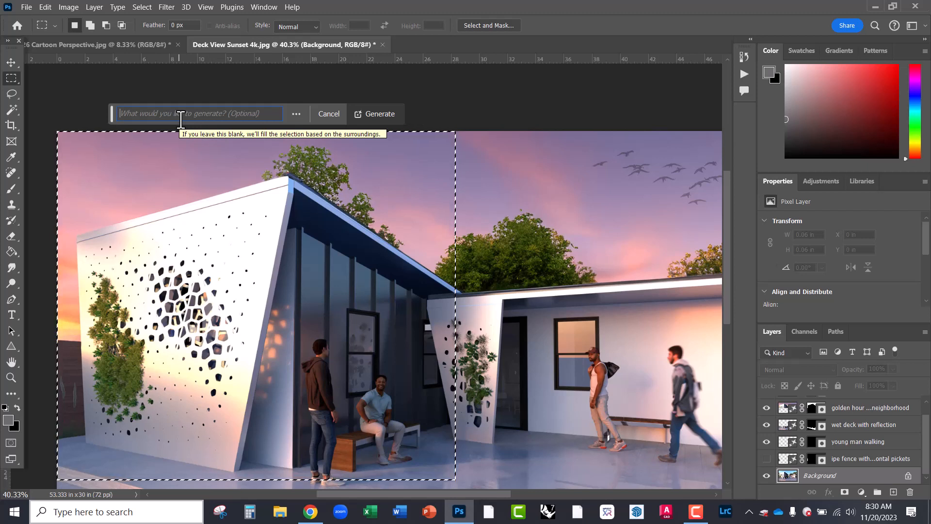
pyautogui.write('rays of sunlight')
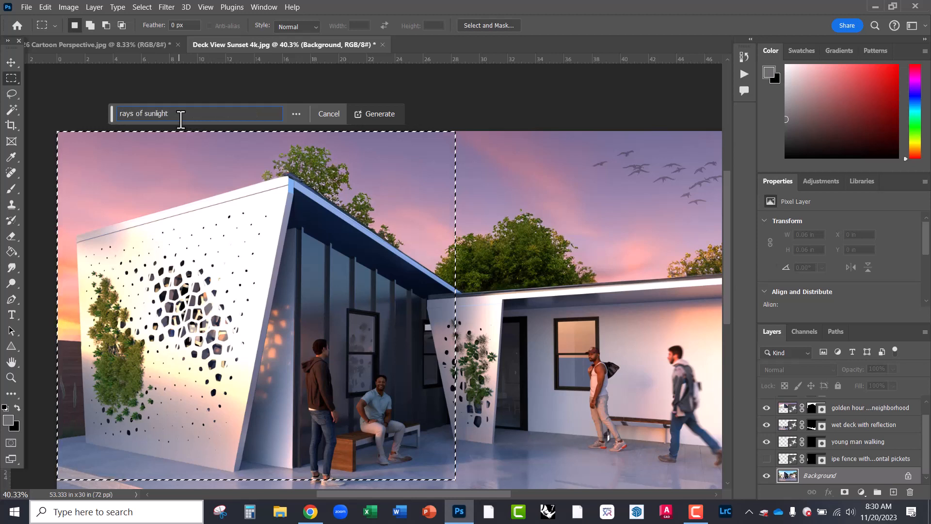
pyautogui.click(383, 113)
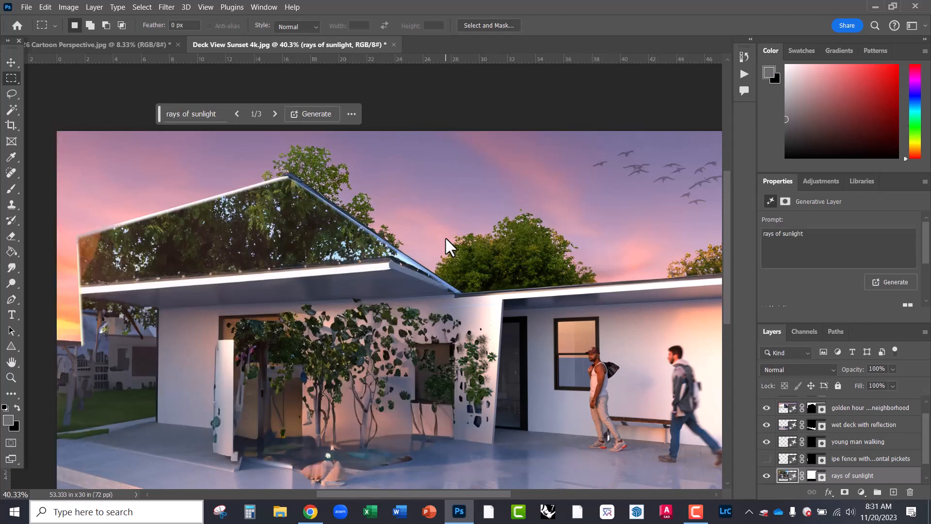
pyautogui.click(274, 114)
pyautogui.click(275, 114)
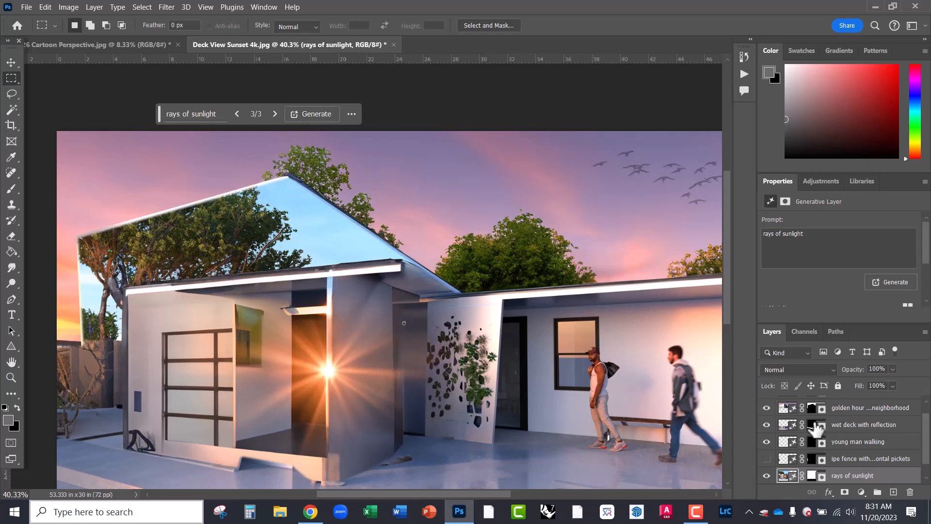
# - Delete the rays of sunlight layer in the Layers panel
pyautogui.scroll(-1, 831, 492)
pyautogui.scroll(-1, 788, 474)
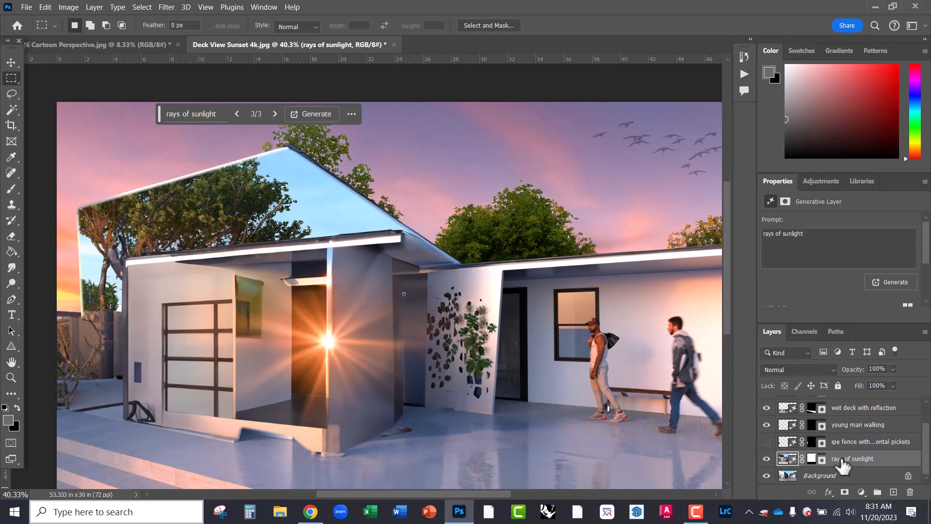
pyautogui.moveTo(844, 465); pyautogui.dragTo(909, 491)
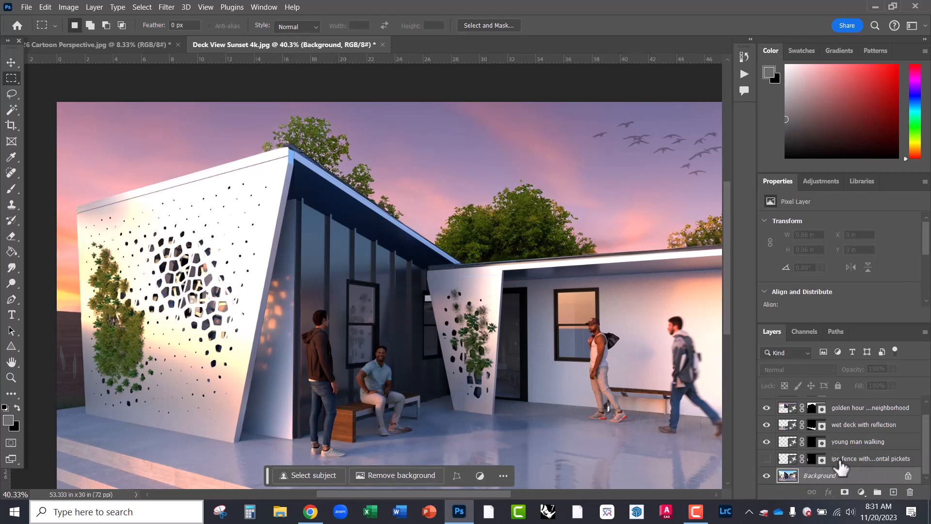
# - Select the top-left part of the render and generate 'rays of sunlight' there
pyautogui.scroll(1, 841, 468)
pyautogui.click(843, 404)
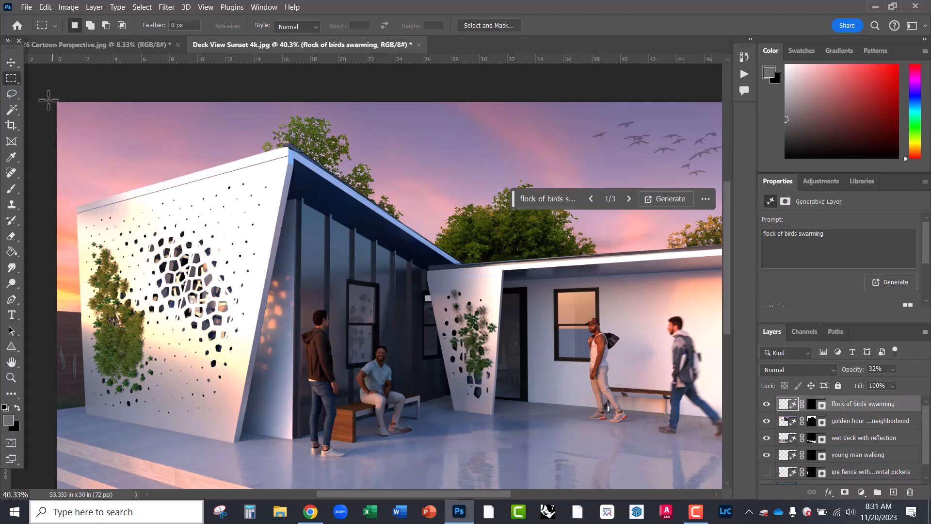
pyautogui.moveTo(53, 105); pyautogui.dragTo(269, 309)
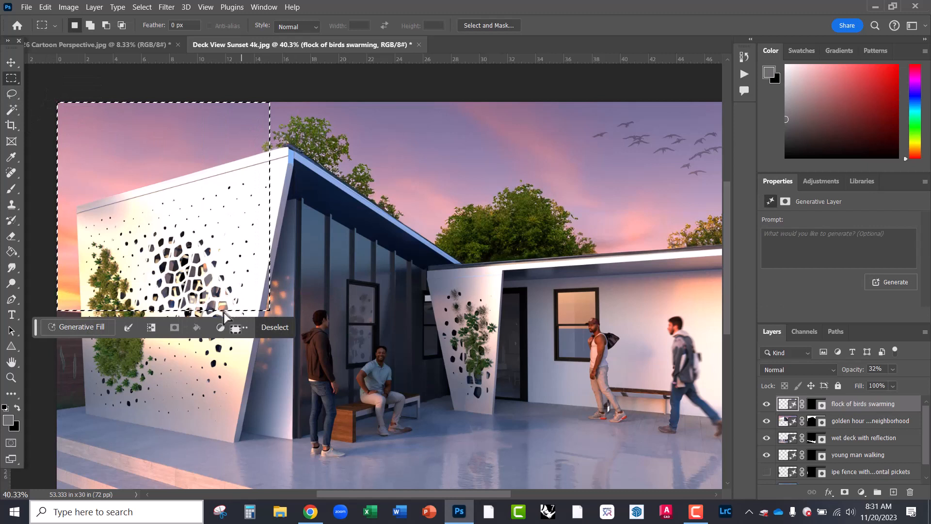
pyautogui.click(66, 324)
pyautogui.write('rays of sunlight')
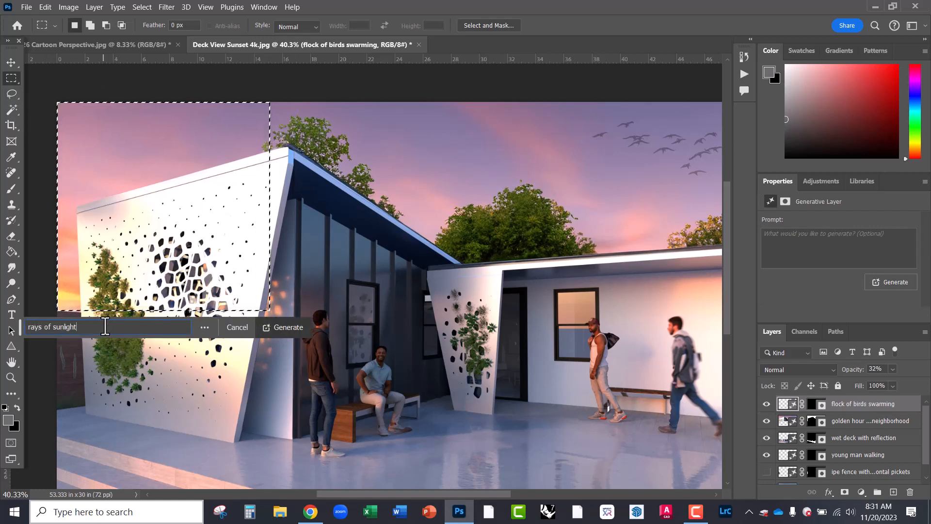
pyautogui.press('Return')
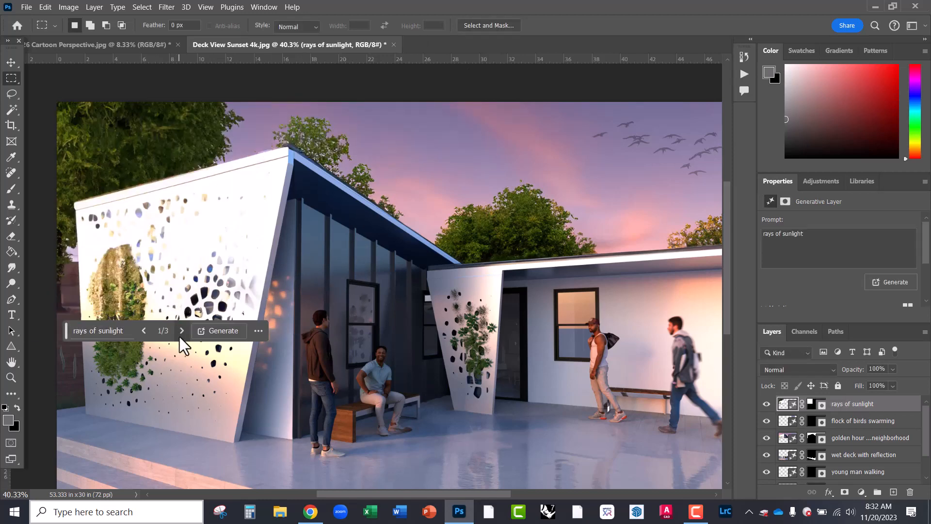
# - Compare the three sunlight variations, return to the first, then delete that layer
pyautogui.click(181, 332)
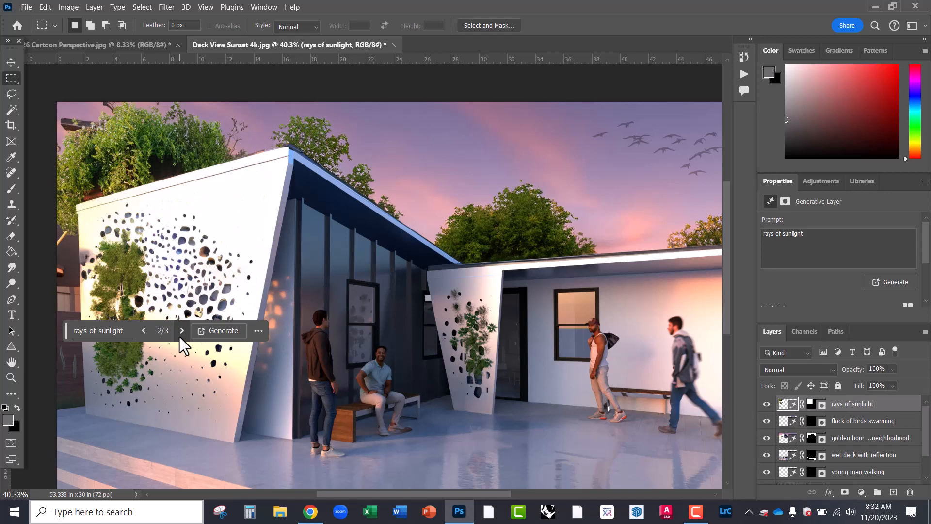
pyautogui.click(179, 337)
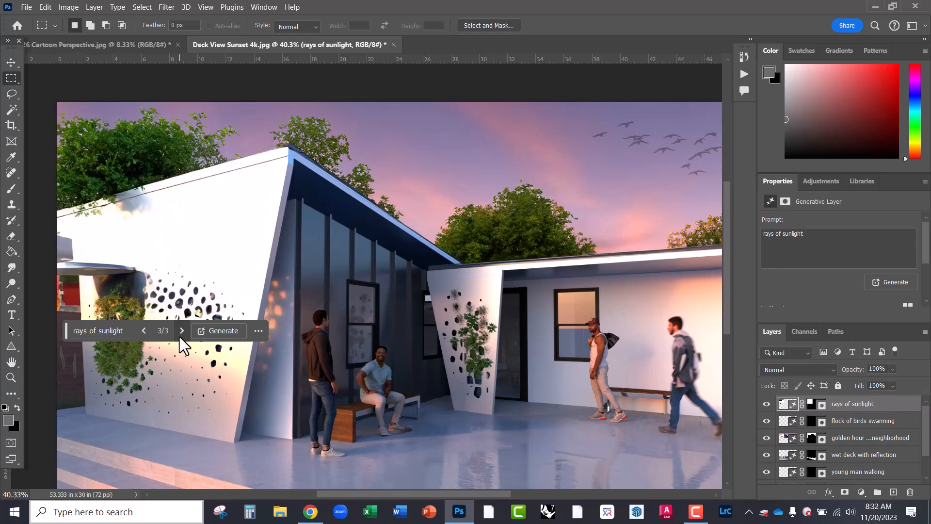
pyautogui.click(181, 331)
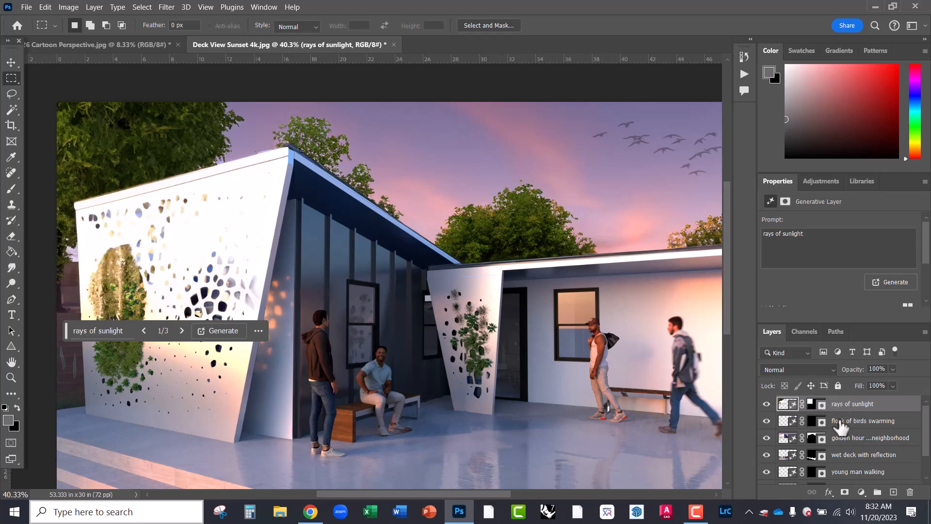
pyautogui.moveTo(844, 410); pyautogui.dragTo(909, 492)
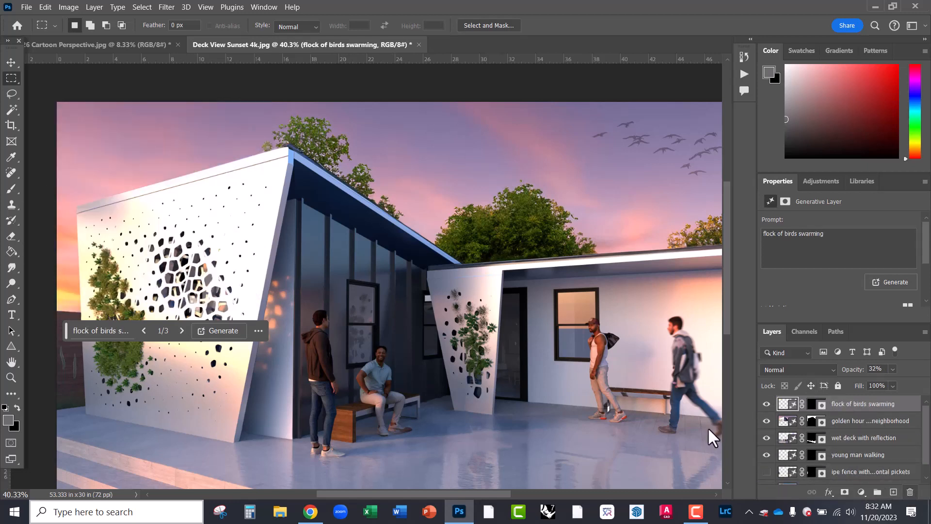
# - Deselect all layers, zoom out, and open Image > Canvas Size showing 53.333 × 30 inches
pyautogui.click(15, 65)
pyautogui.click(75, 94)
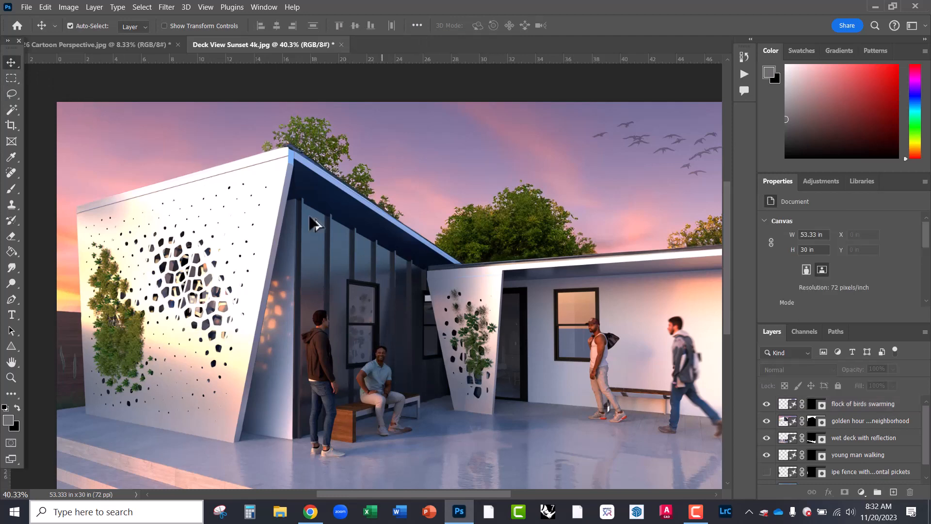
pyautogui.scroll(-4, 219, 233)
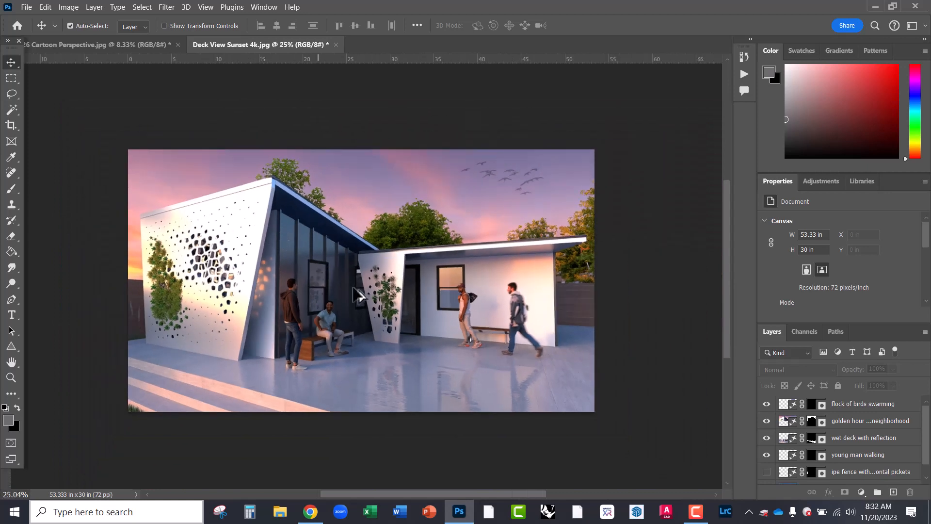
pyautogui.scroll(-1, 357, 293)
pyautogui.scroll(3, 439, 281)
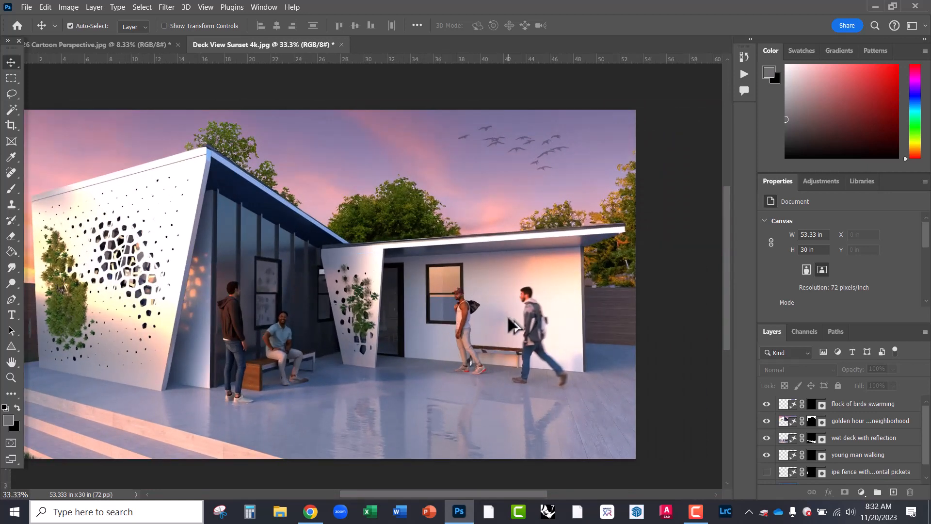
pyautogui.scroll(-2, 513, 325)
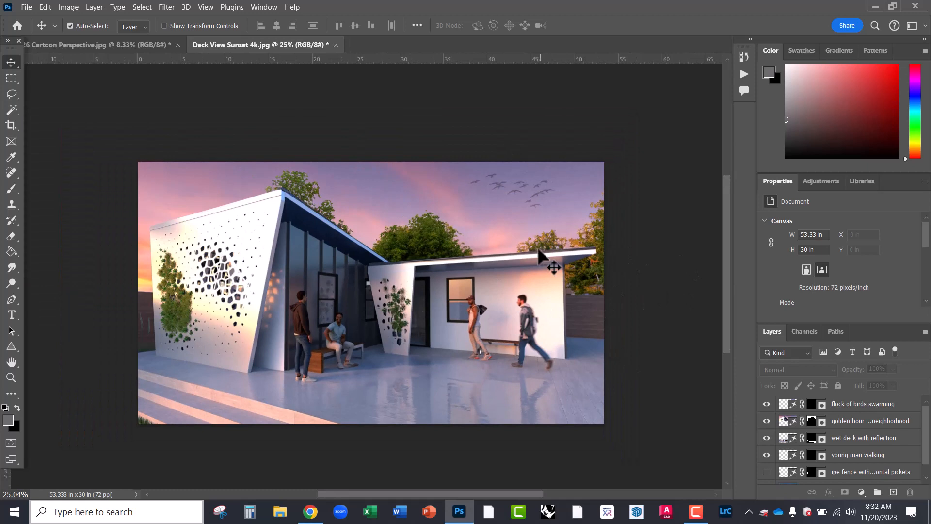
pyautogui.scroll(-1, 225, 246)
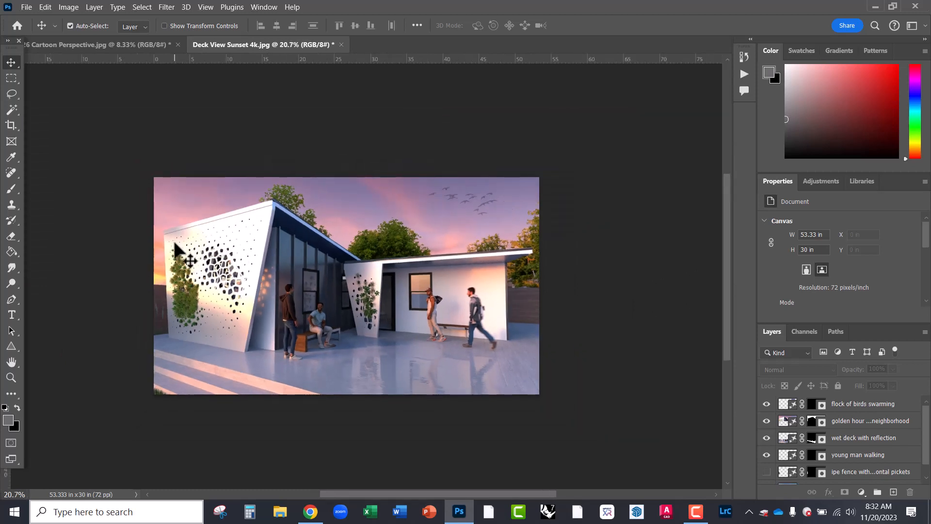
pyautogui.moveTo(155, 242); pyautogui.dragTo(219, 243)
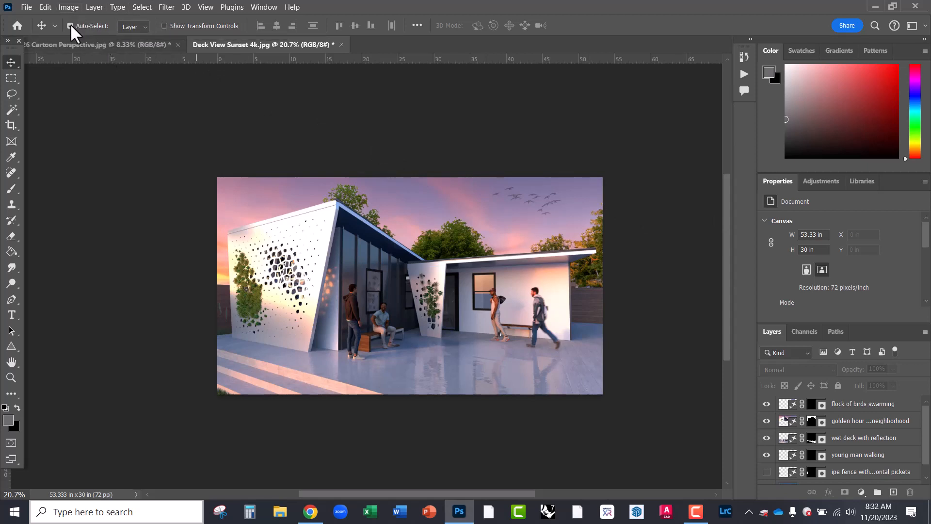
pyautogui.click(69, 7)
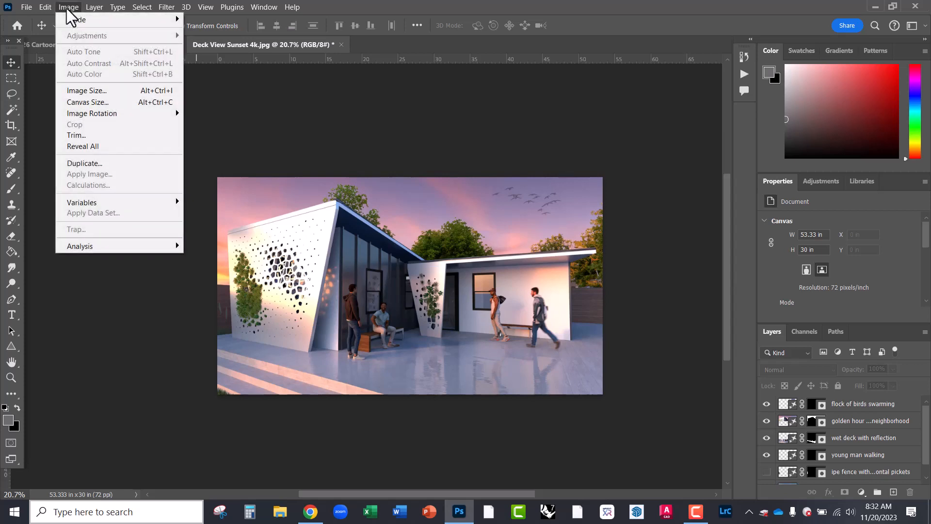
pyautogui.click(91, 101)
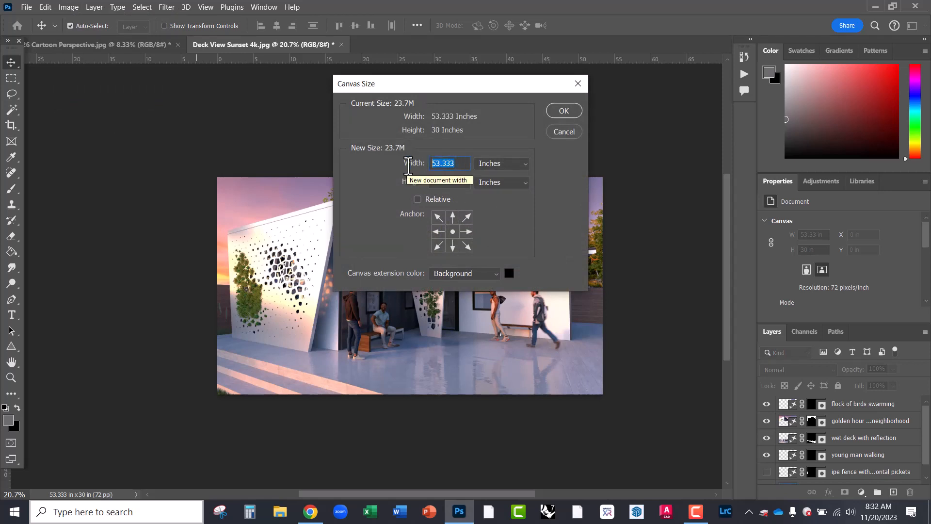
# - Widen the canvas to 80 inches and marquee-select the new left black strip
pyautogui.write('80')
pyautogui.click(564, 112)
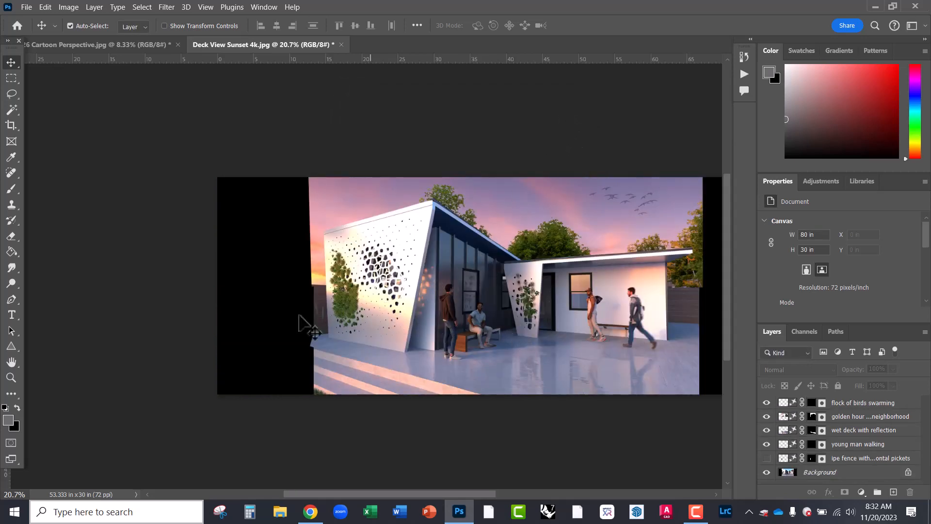
pyautogui.moveTo(436, 358); pyautogui.dragTo(303, 341)
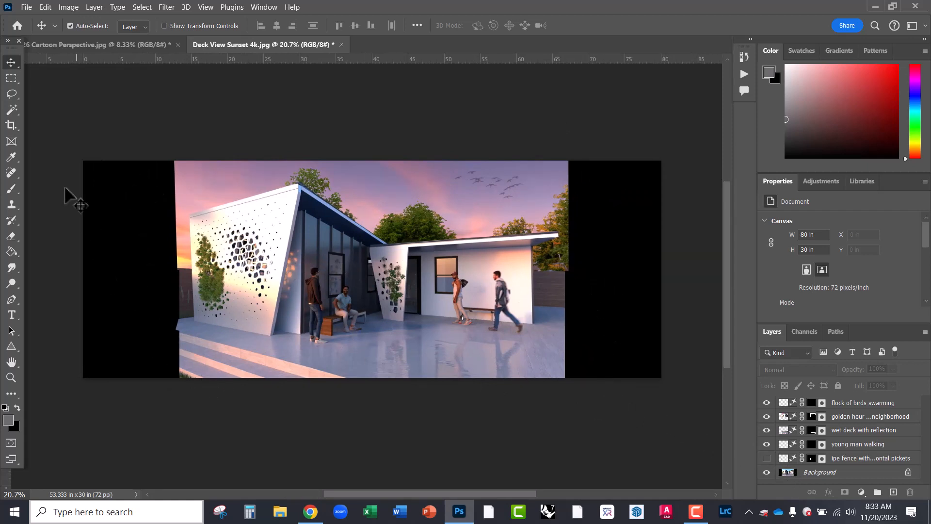
pyautogui.click(10, 79)
pyautogui.moveTo(83, 161); pyautogui.dragTo(179, 392)
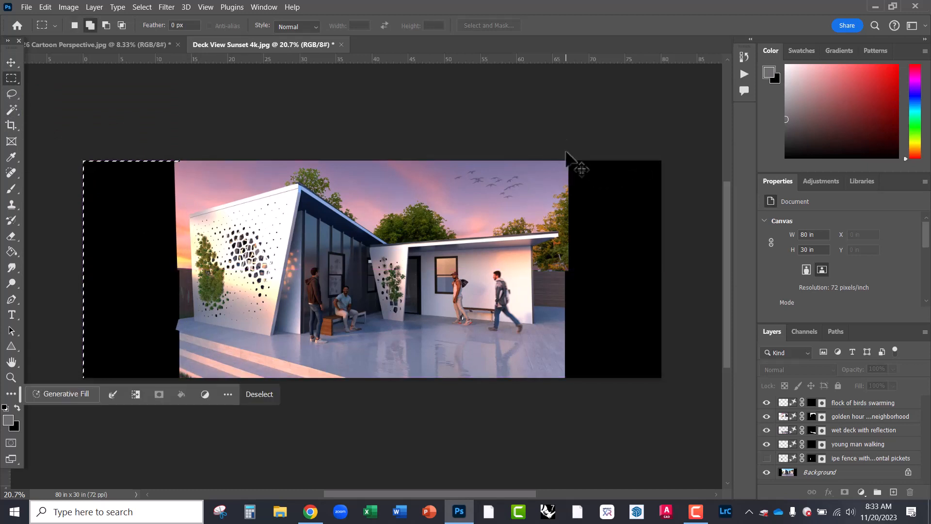
# - Add the right black strip to the selection and run Generative Fill with an empty prompt
pyautogui.moveTo(566, 160); pyautogui.dragTo(708, 402)
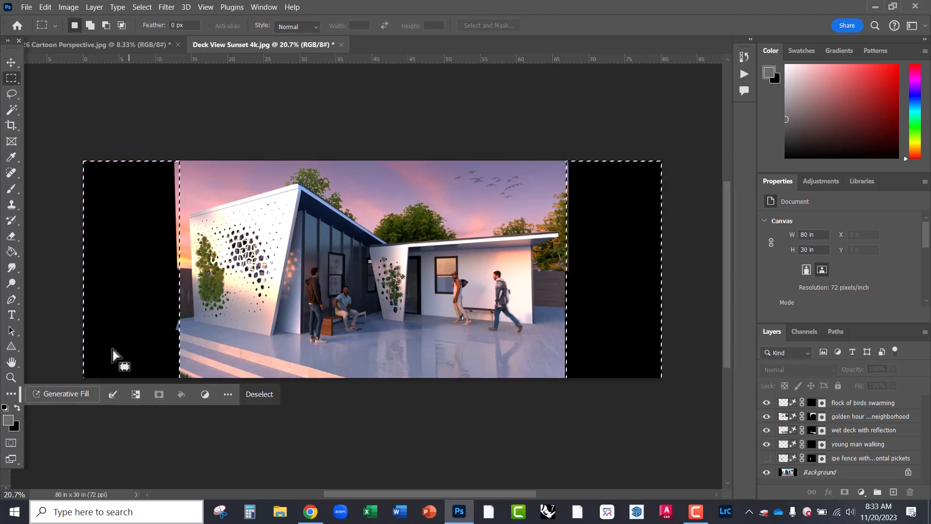
pyautogui.click(60, 395)
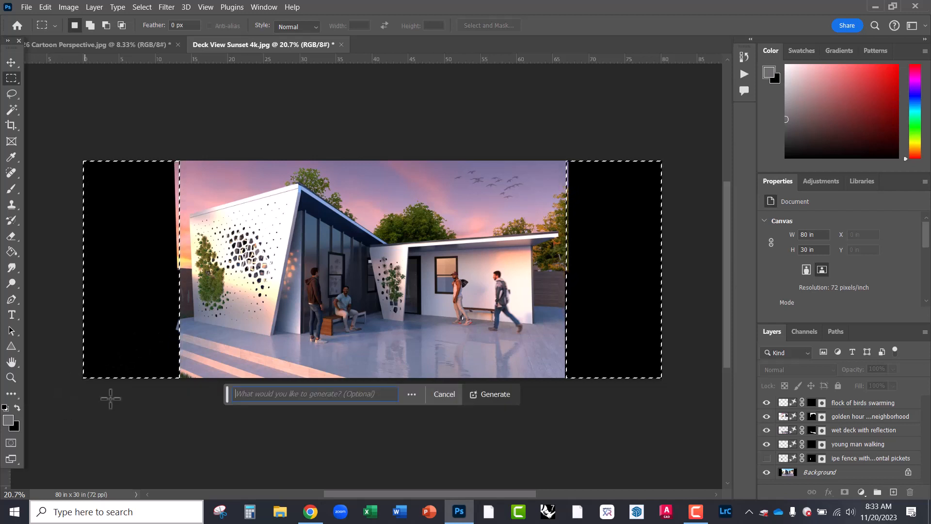
pyautogui.click(493, 395)
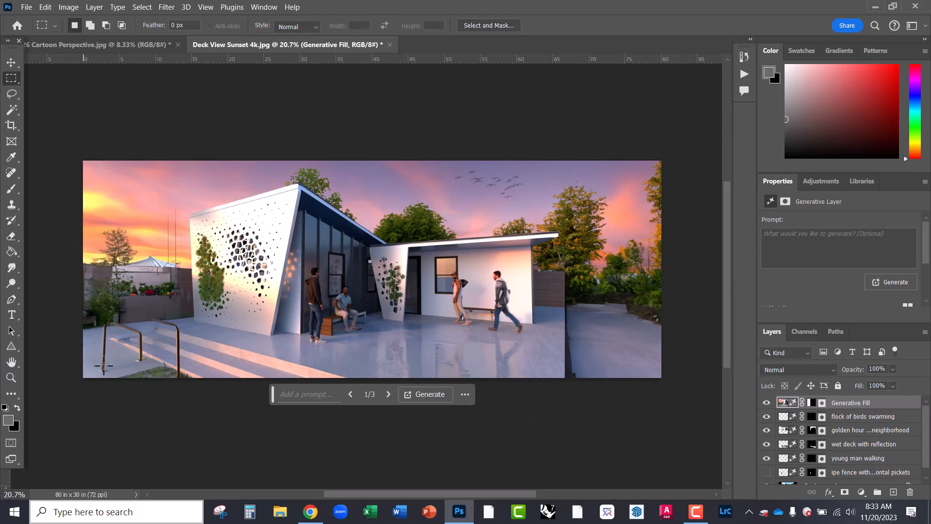
# - Show side-fill variation 2 of 3 and zoom in to inspect its edges
pyautogui.click(388, 394)
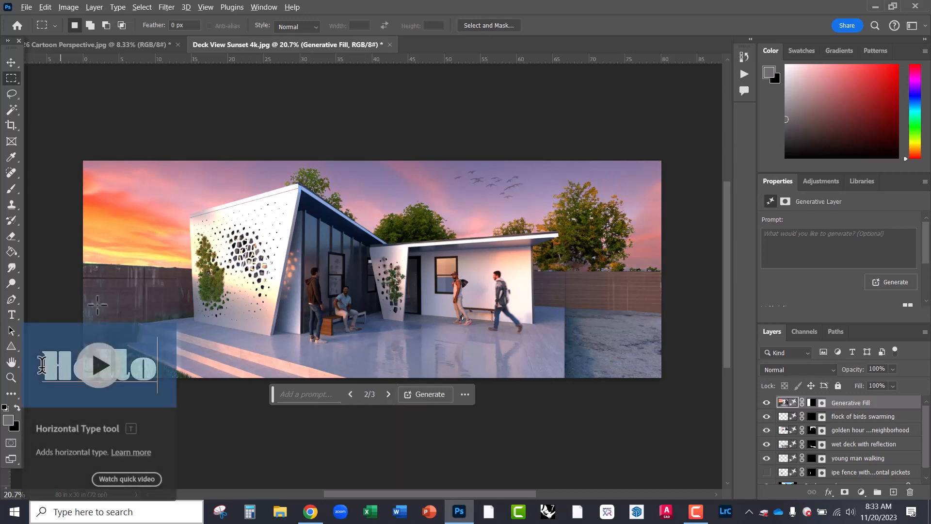
pyautogui.scroll(2, 117, 306)
pyautogui.scroll(1, 117, 306)
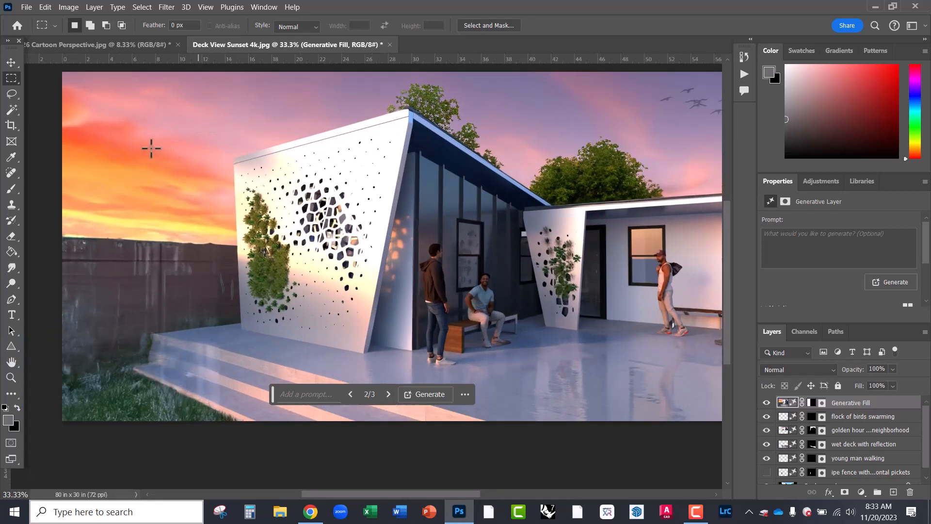
pyautogui.scroll(-2, 145, 242)
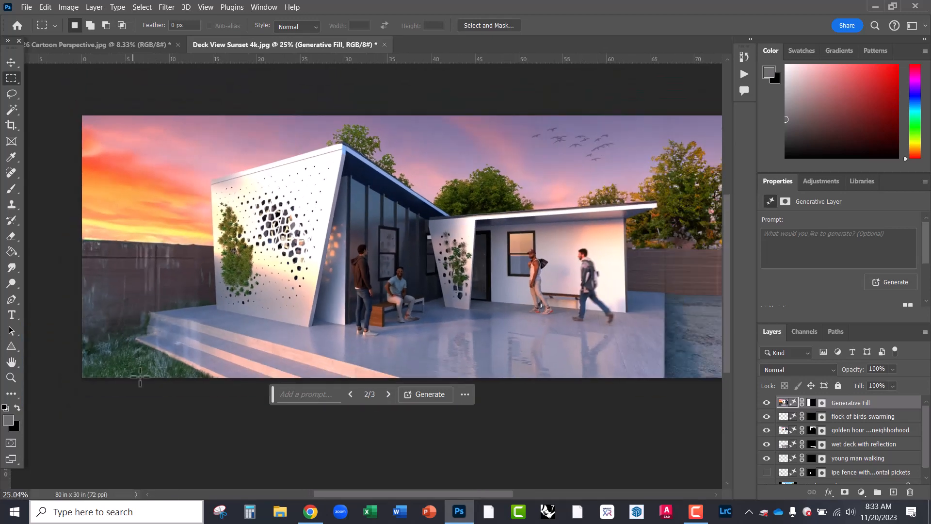
pyautogui.scroll(3, 140, 376)
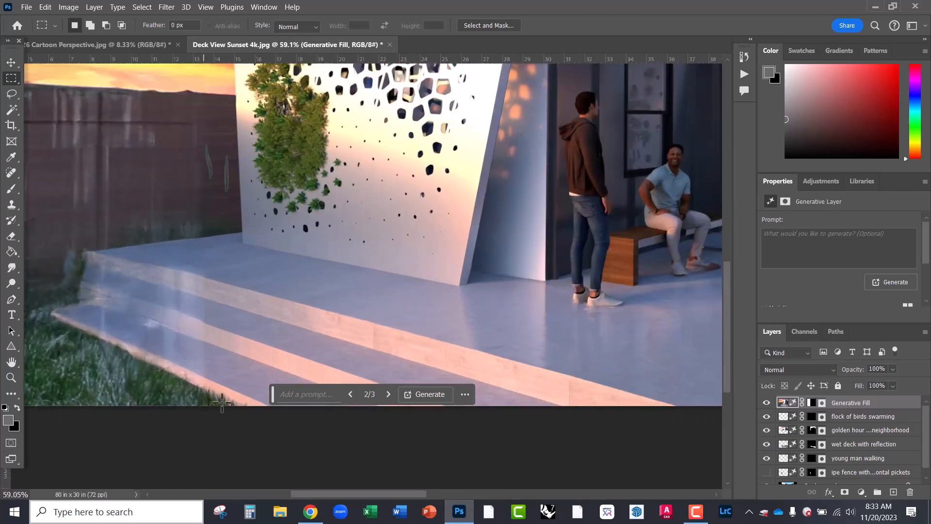
pyautogui.scroll(-3, 173, 369)
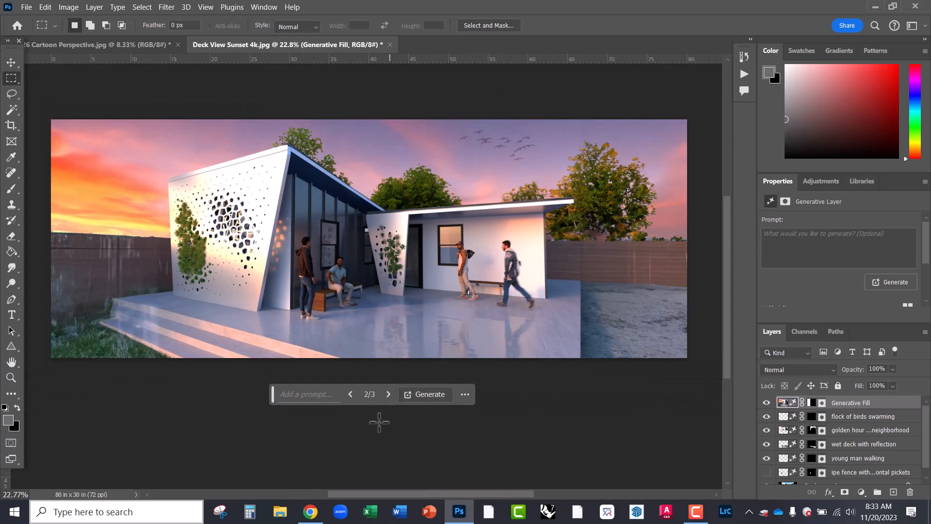
# - Switch to variation 3 of 3 and zoom around to check the extended fence and deck
pyautogui.click(388, 394)
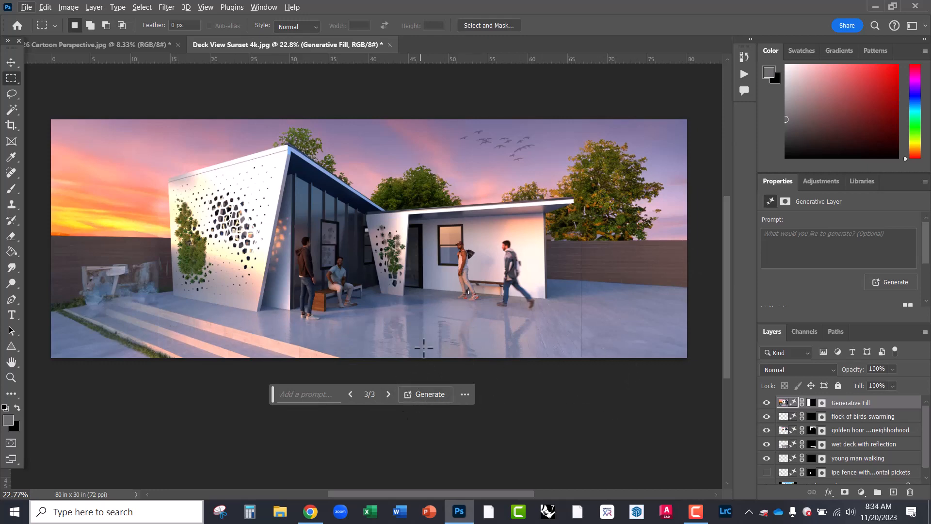
pyautogui.scroll(5, 124, 187)
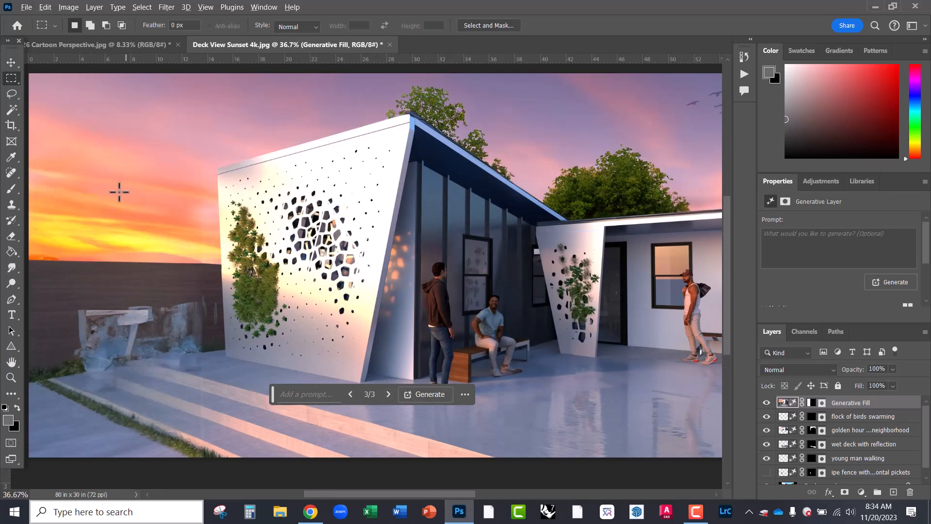
pyautogui.scroll(3, 119, 192)
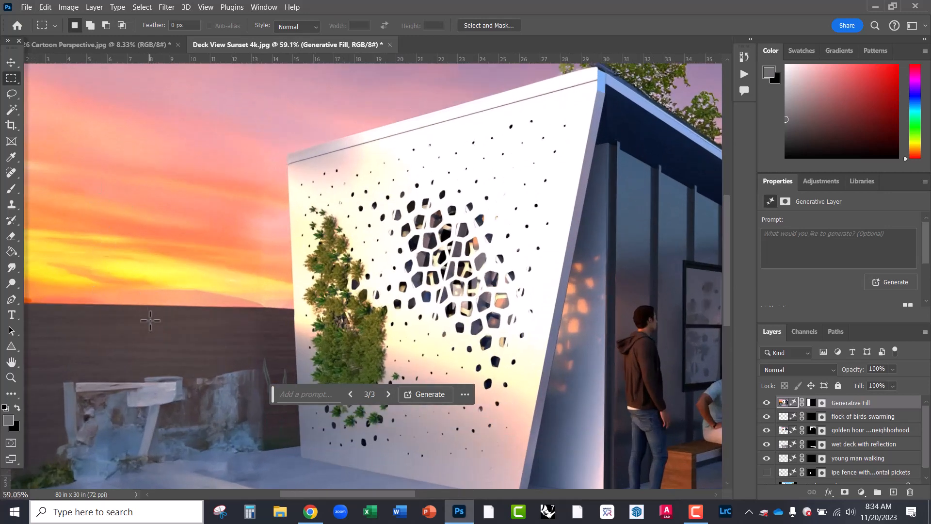
pyautogui.scroll(-2, 150, 320)
pyautogui.scroll(-3, 223, 186)
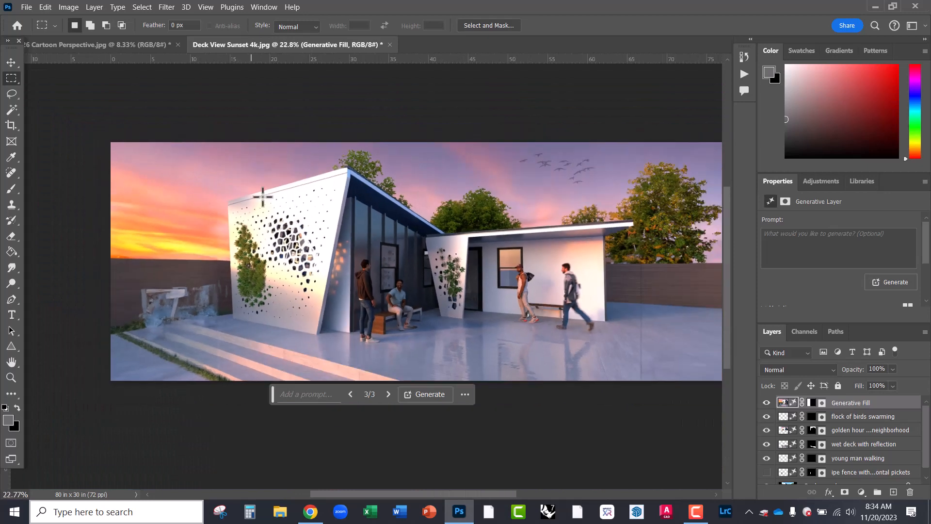
pyautogui.scroll(5, 525, 336)
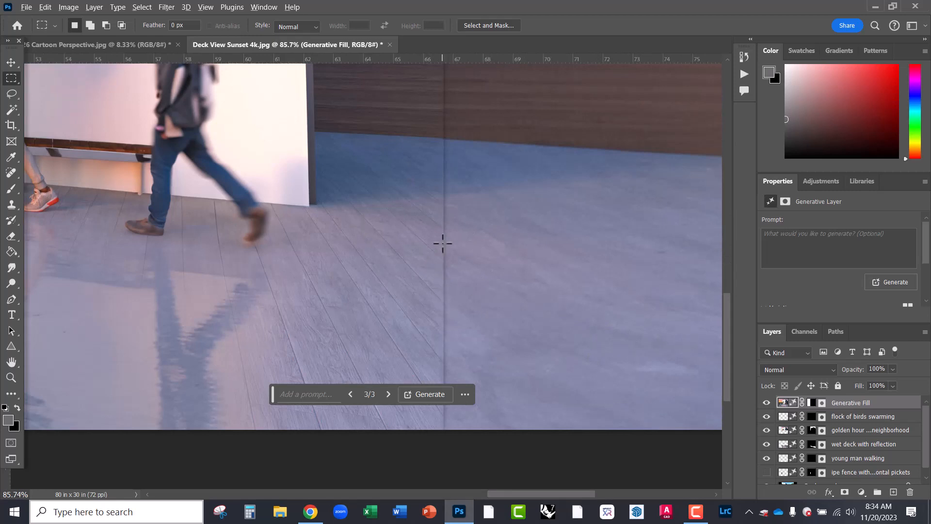
pyautogui.scroll(-2, 442, 243)
pyautogui.scroll(-4, 572, 320)
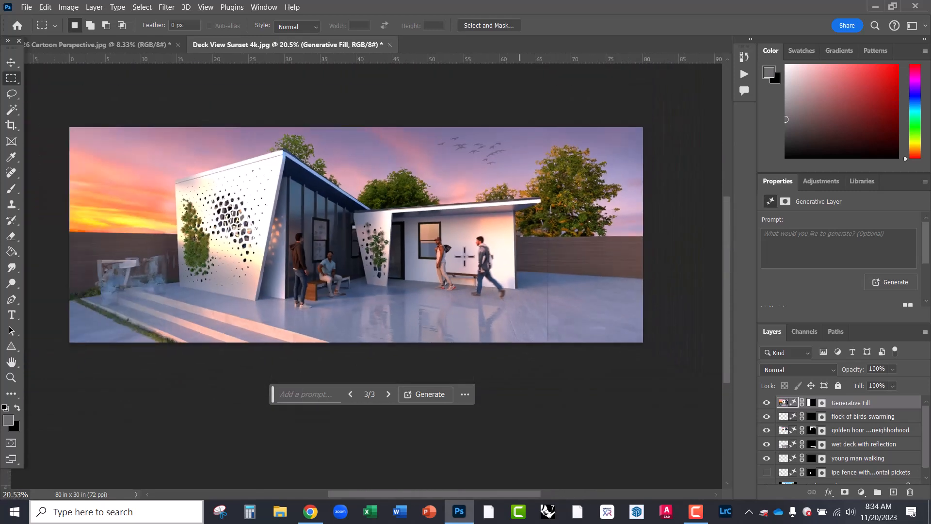
pyautogui.scroll(-1, 374, 152)
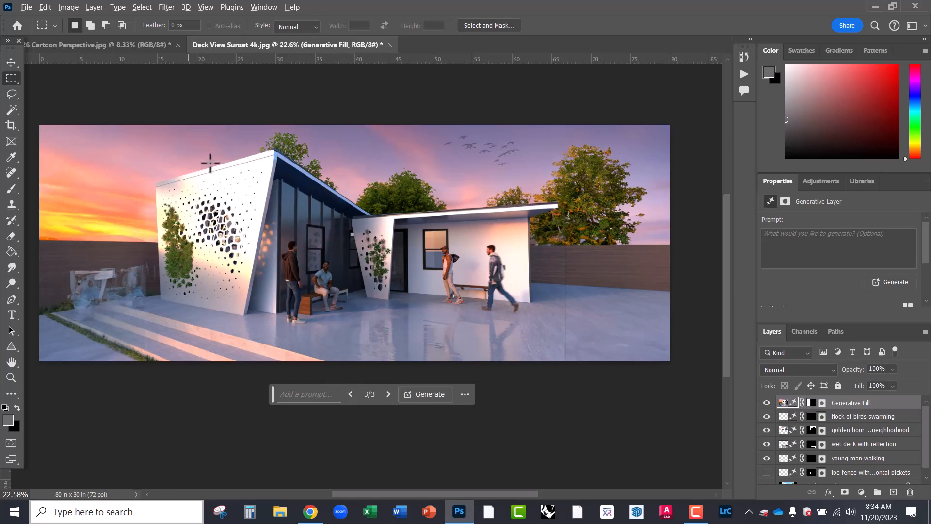
pyautogui.scroll(3, 210, 164)
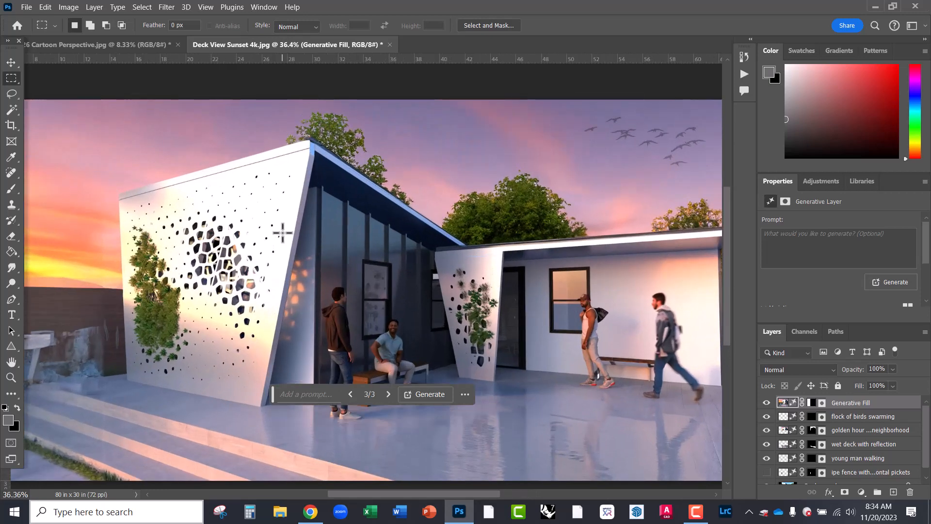
# - Switch to the Cartoon Perspective drawing, briefly glancing back at the Deck View Sunset render
pyautogui.click(138, 44)
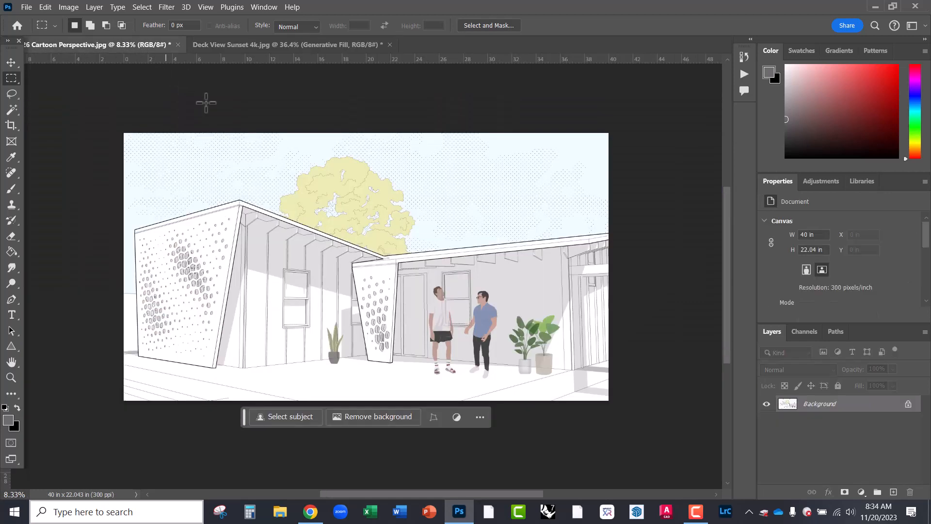
pyautogui.scroll(2, 407, 282)
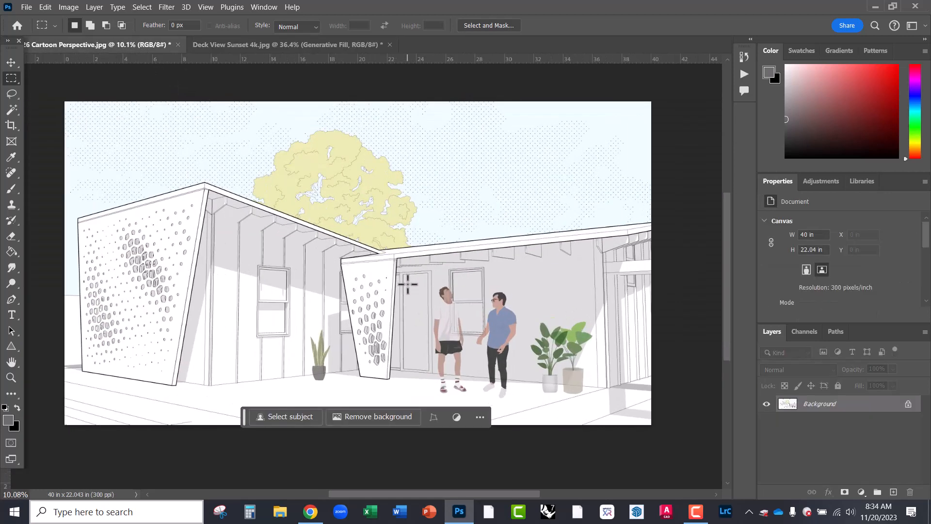
pyautogui.scroll(1, 407, 283)
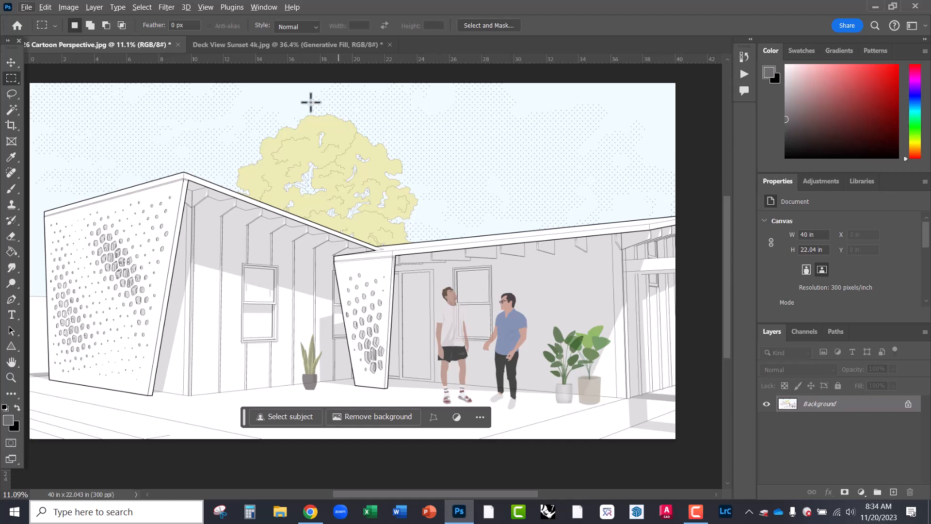
pyautogui.click(280, 44)
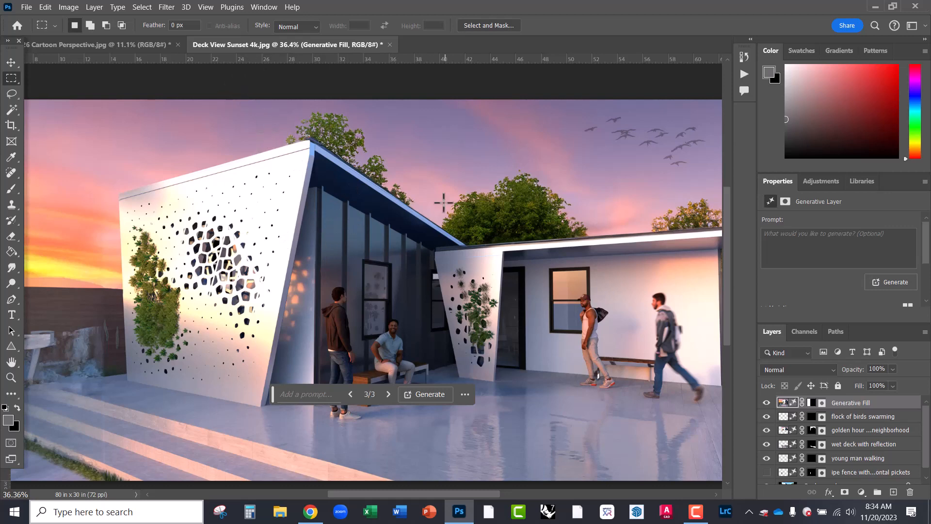
pyautogui.click(139, 44)
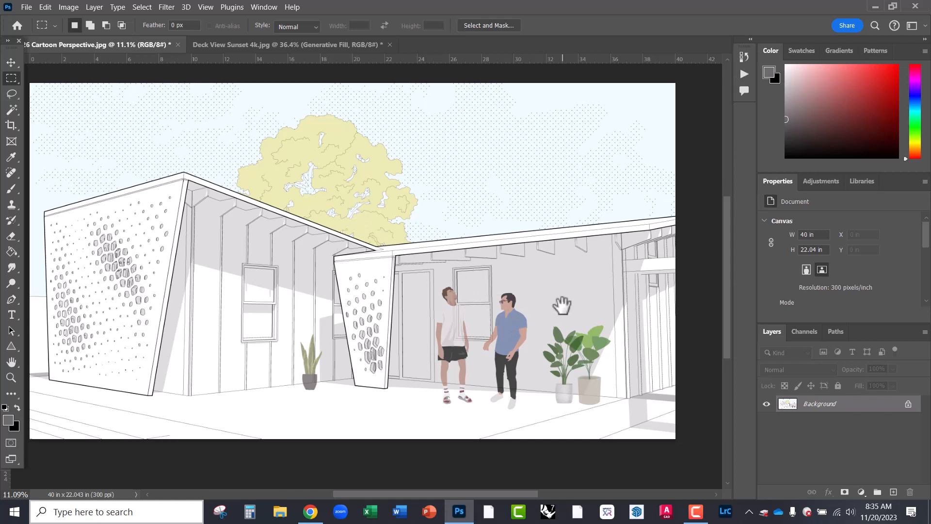
# - Zoom in on the drawing and pan to frame the sky above the roofline
pyautogui.moveTo(556, 305); pyautogui.dragTo(523, 256)
pyautogui.scroll(2, 492, 333)
pyautogui.scroll(1, 492, 333)
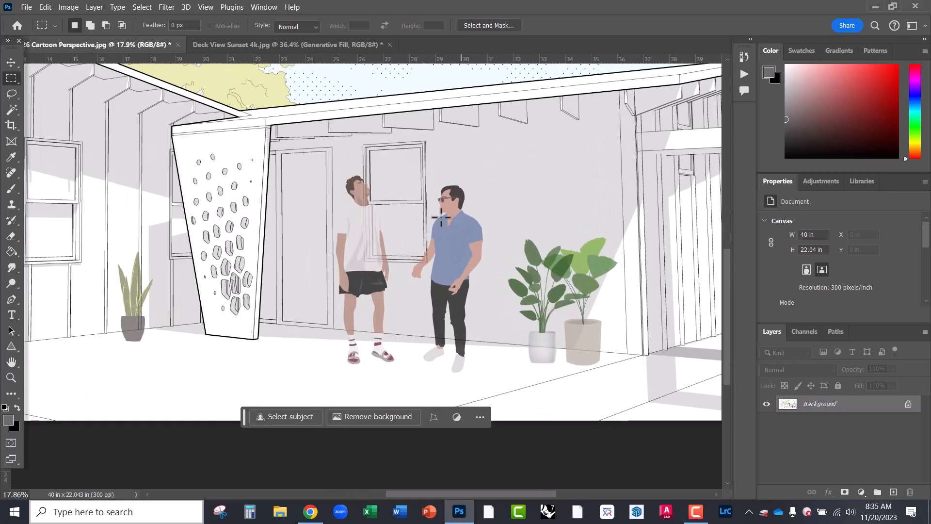
pyautogui.scroll(2, 601, 291)
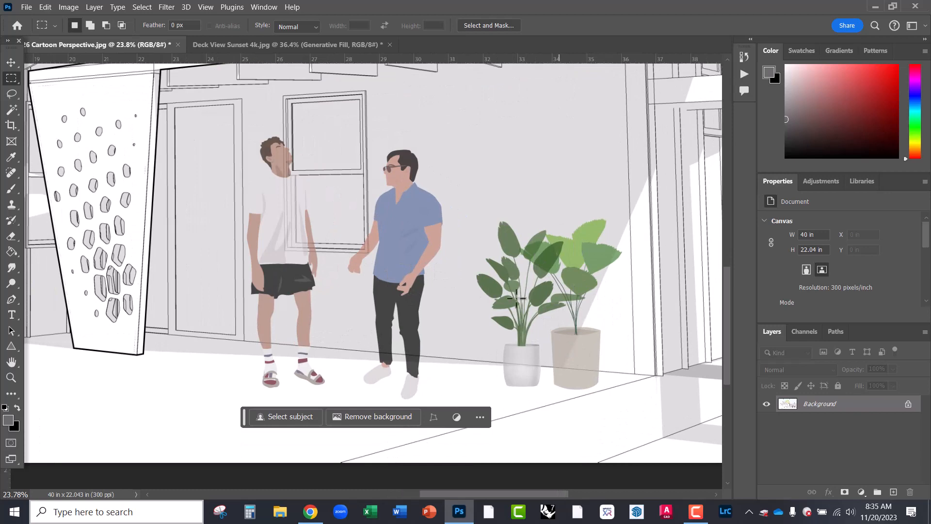
pyautogui.scroll(-4, 533, 335)
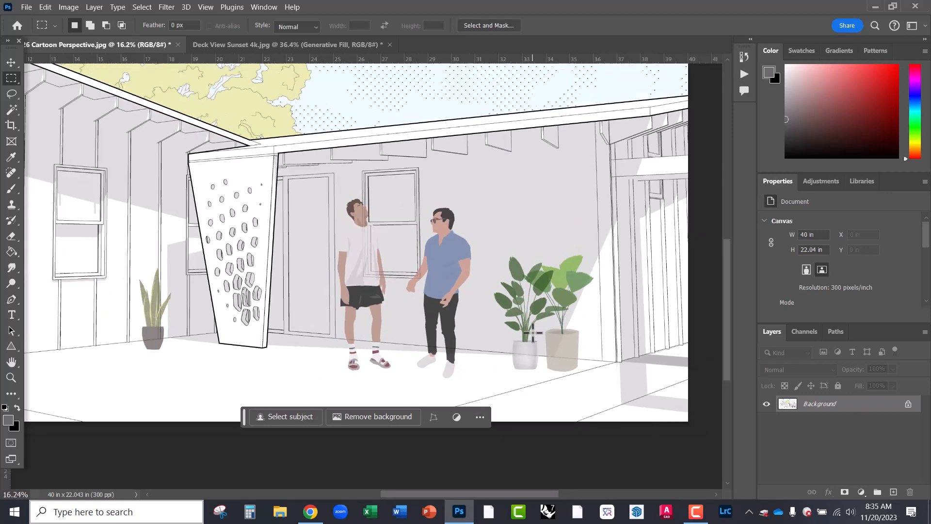
pyautogui.scroll(-1, 487, 319)
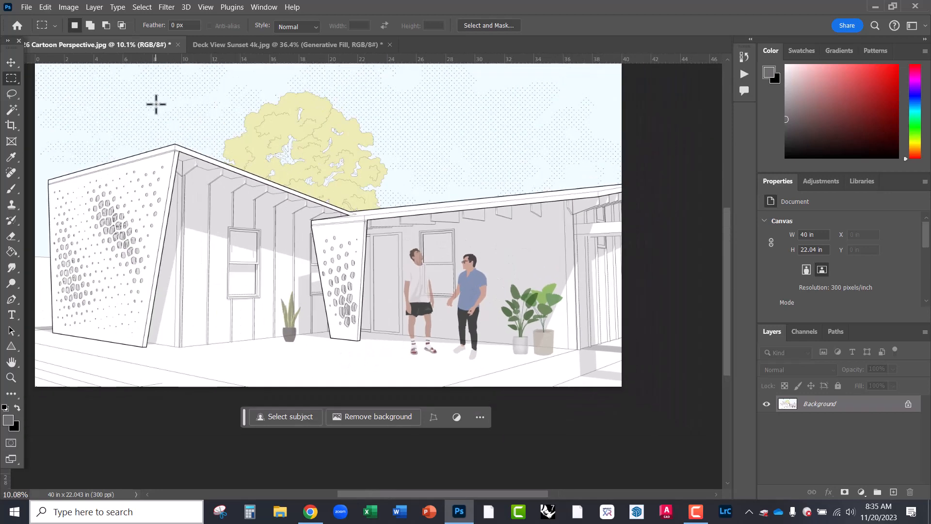
pyautogui.scroll(2, 165, 119)
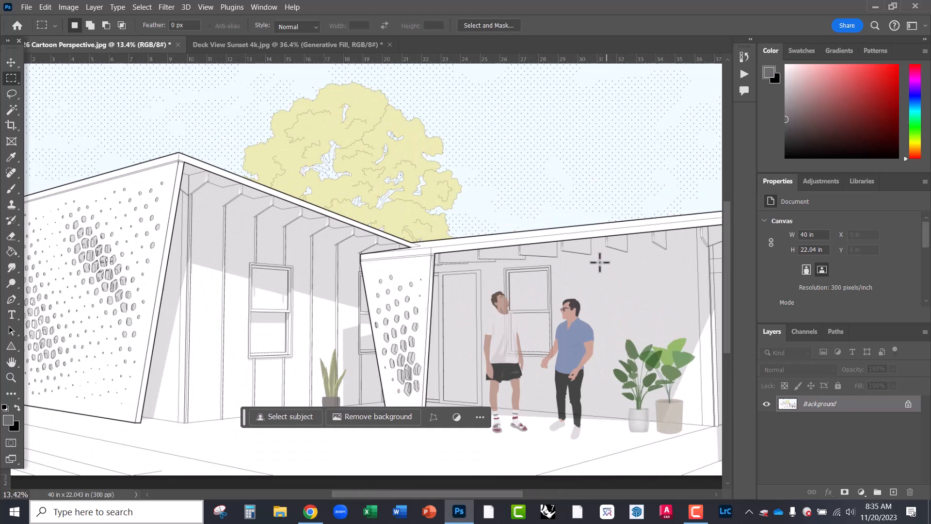
pyautogui.moveTo(465, 150); pyautogui.dragTo(315, 202)
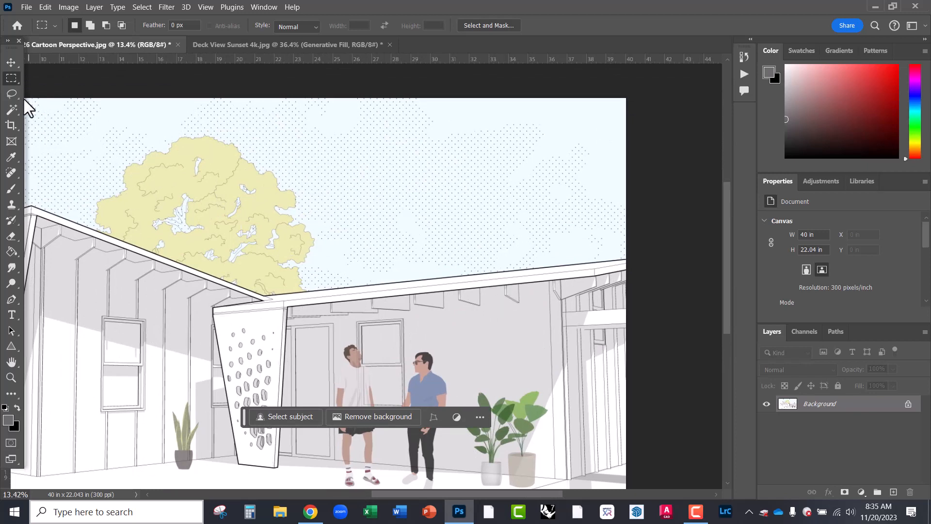
pyautogui.click(11, 93)
# - Select the empty sky above the right roof with a Polygonal Lasso outline
pyautogui.click(48, 105)
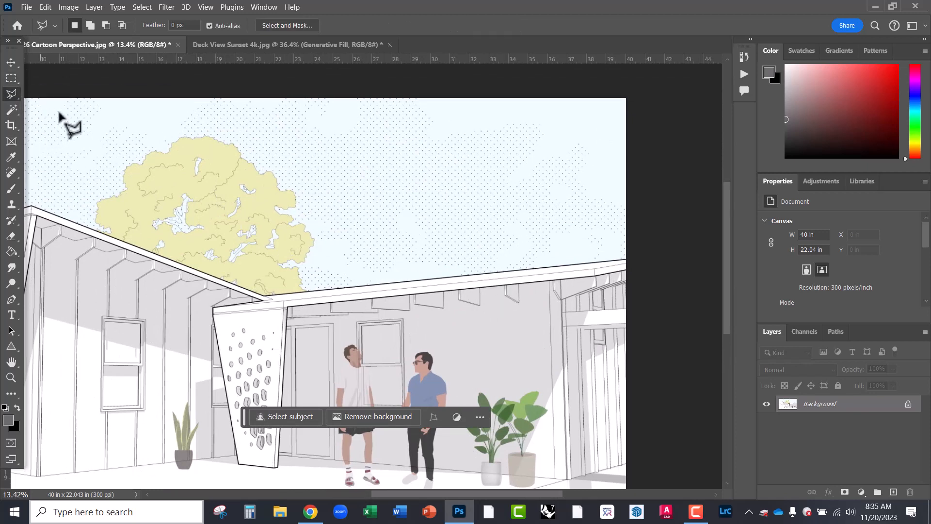
pyautogui.click(255, 44)
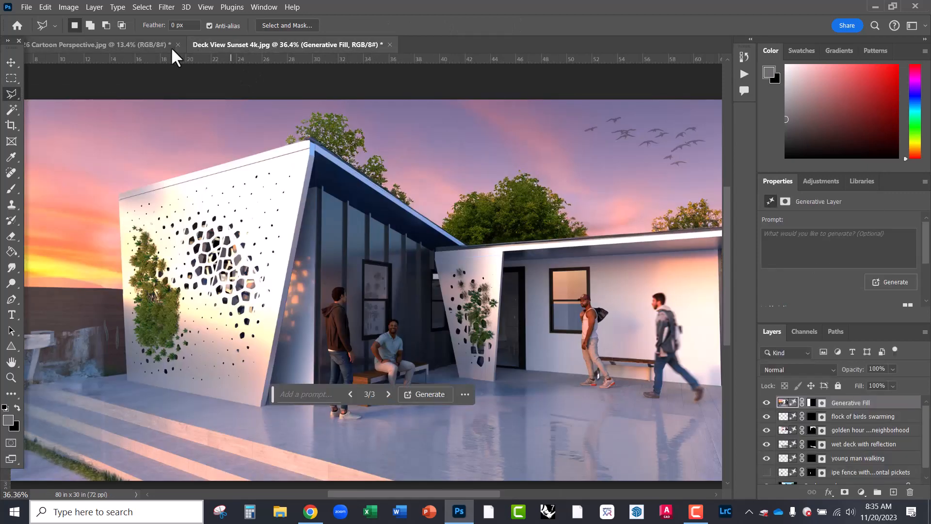
pyautogui.click(158, 44)
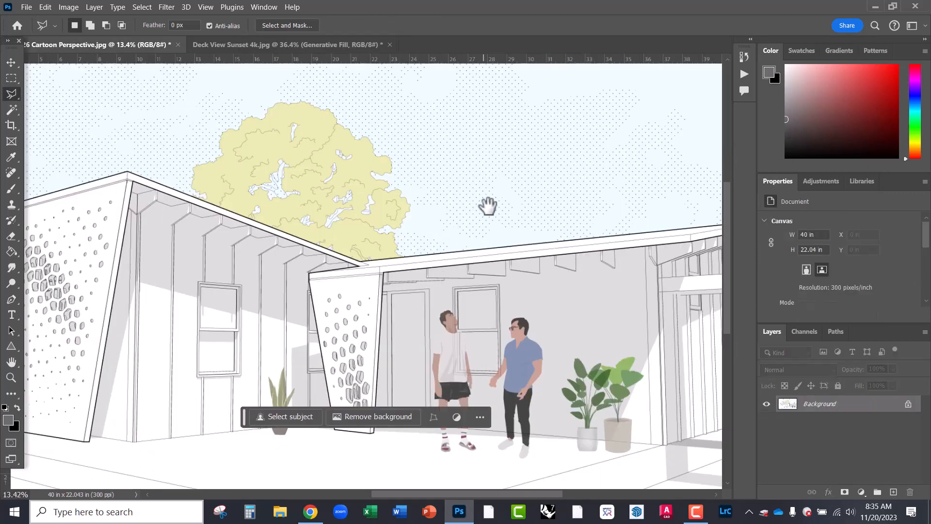
pyautogui.moveTo(488, 205); pyautogui.dragTo(334, 236)
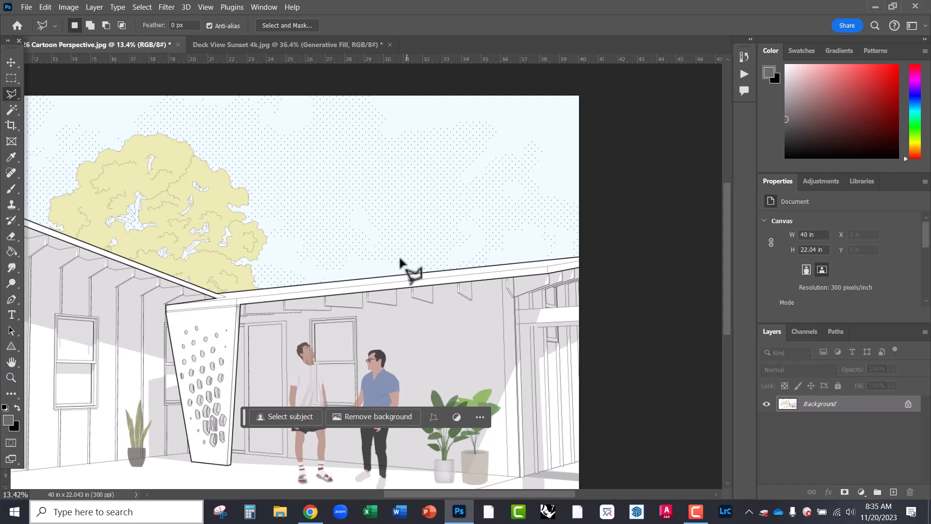
pyautogui.click(322, 131)
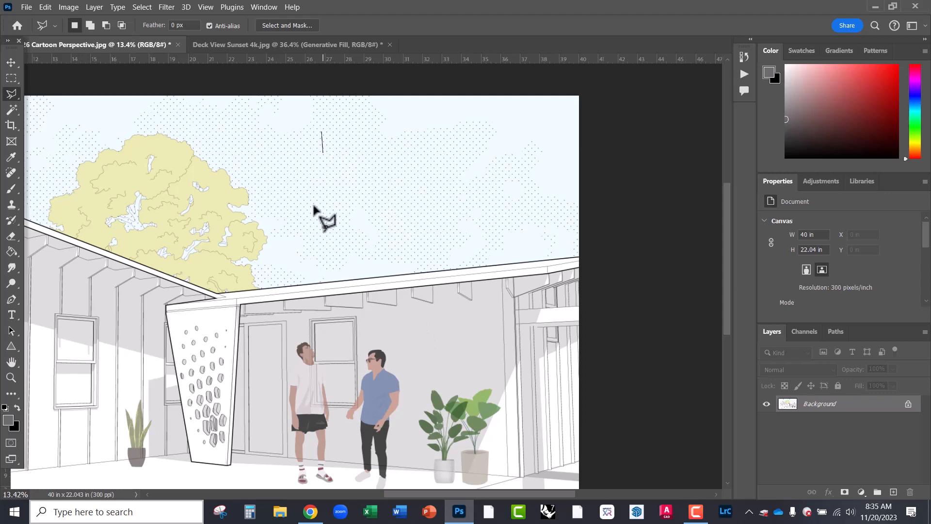
pyautogui.click(283, 286)
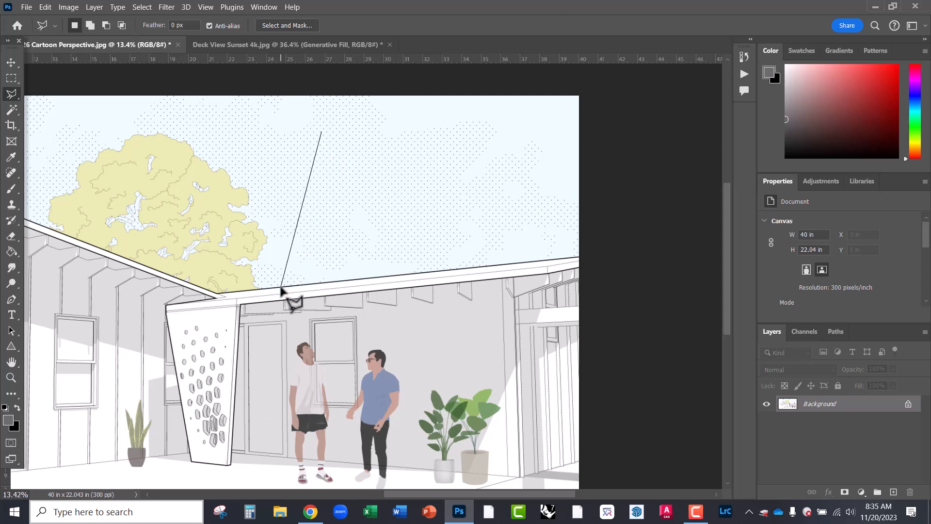
pyautogui.click(583, 256)
pyautogui.click(583, 91)
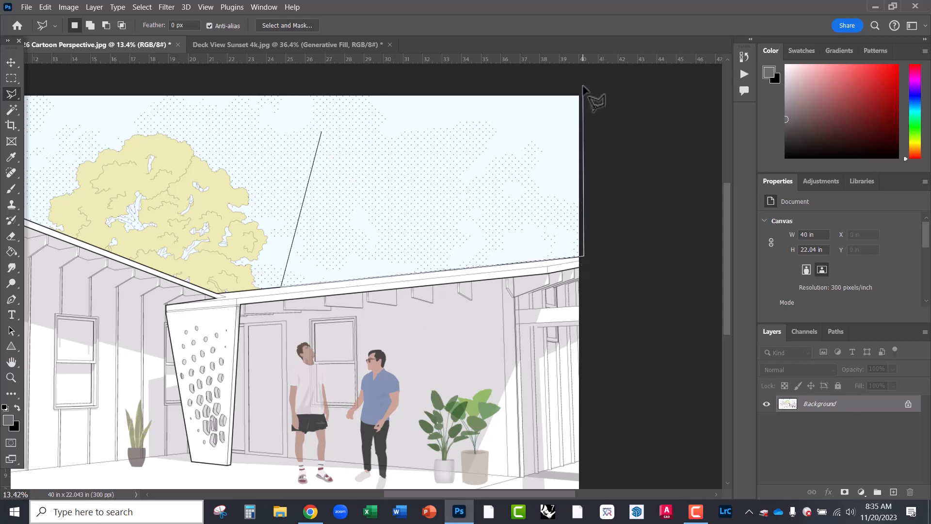
pyautogui.click(342, 93)
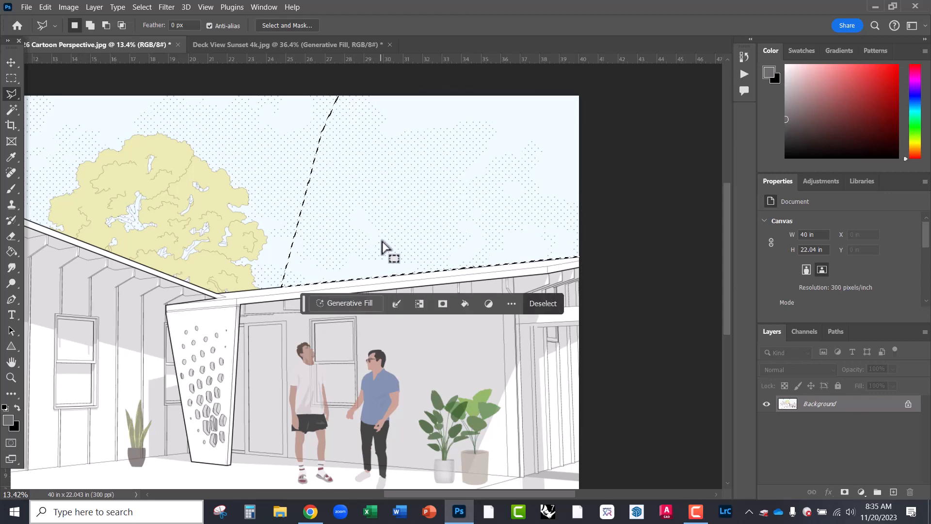
# - Generative Fill the selected sky area with the prompt "tree"
pyautogui.click(336, 306)
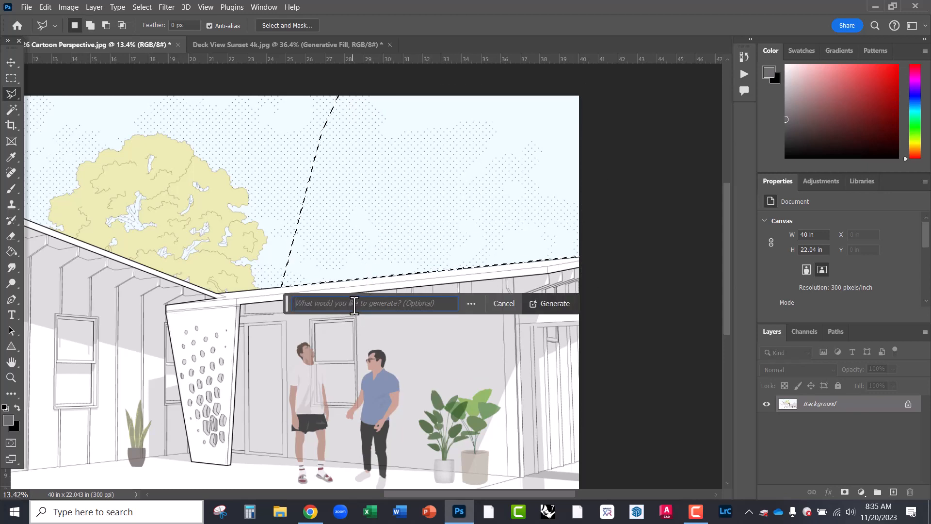
pyautogui.write('tree')
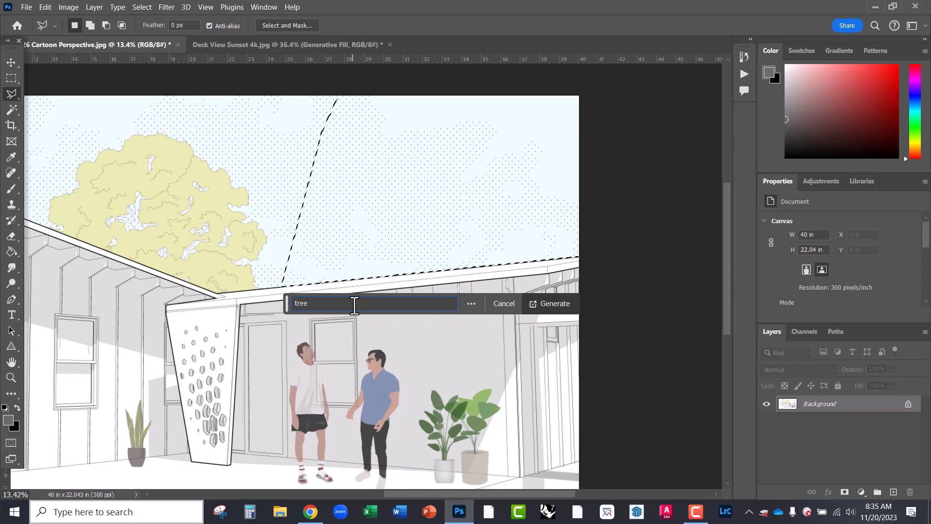
pyautogui.click(553, 304)
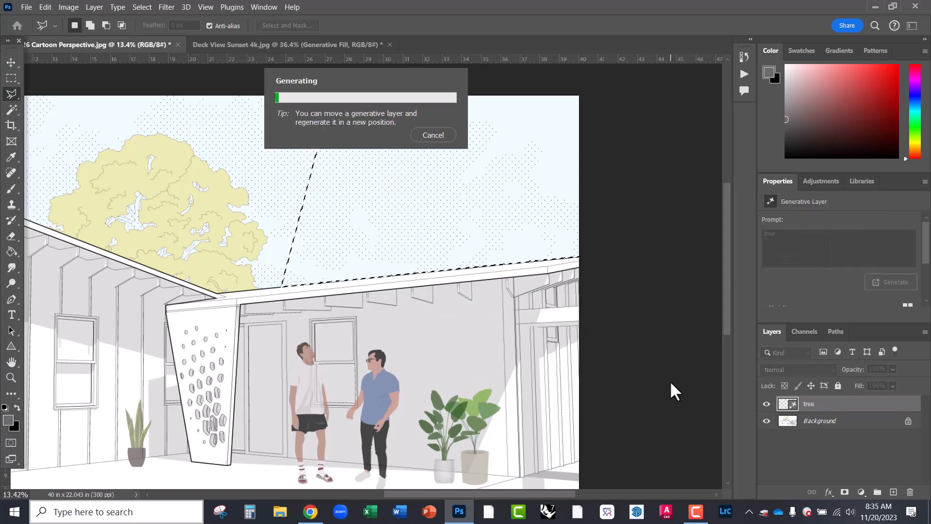
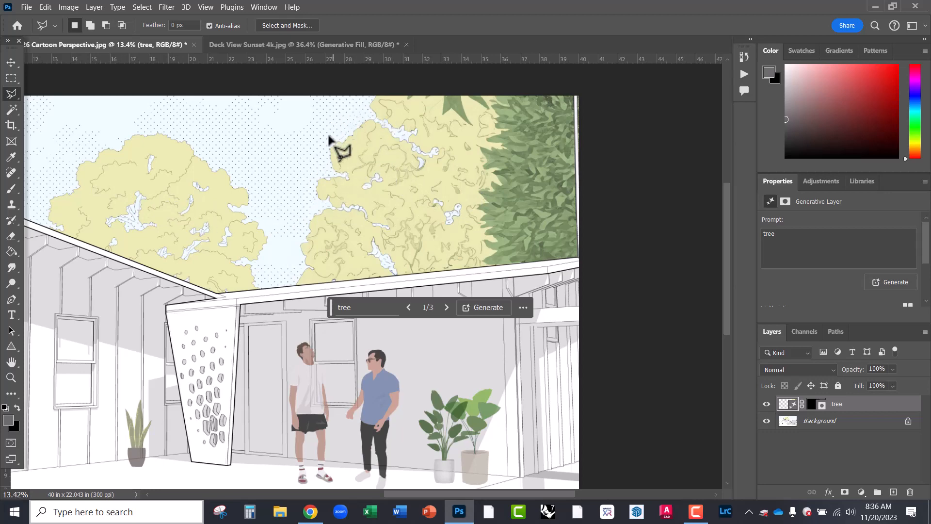
# - Compare the tree variations and keep the first, yellow cartoon tree
pyautogui.scroll(3, 320, 145)
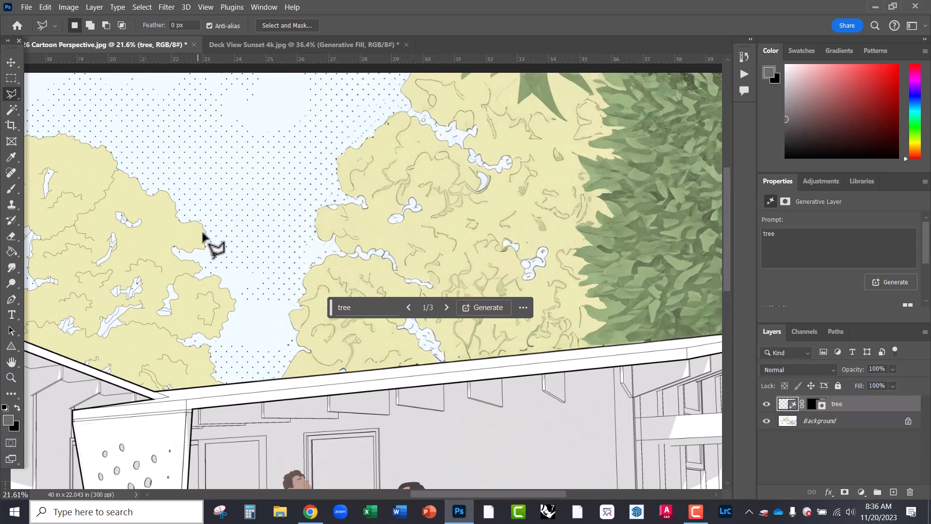
pyautogui.scroll(-3, 252, 279)
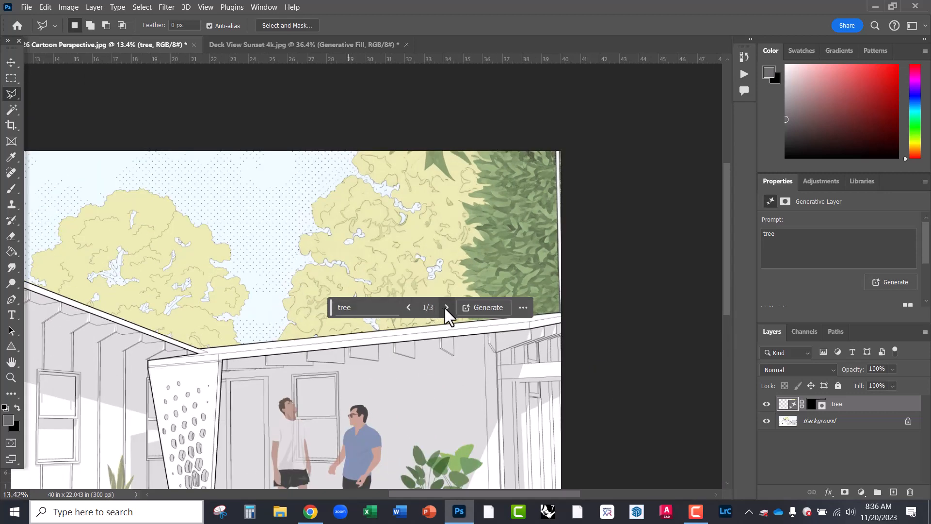
pyautogui.click(446, 307)
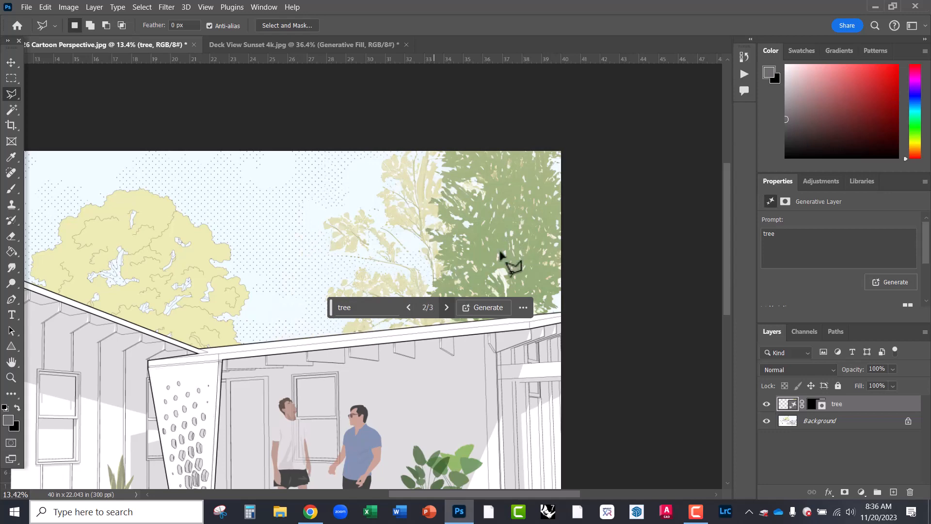
pyautogui.scroll(-4, 514, 183)
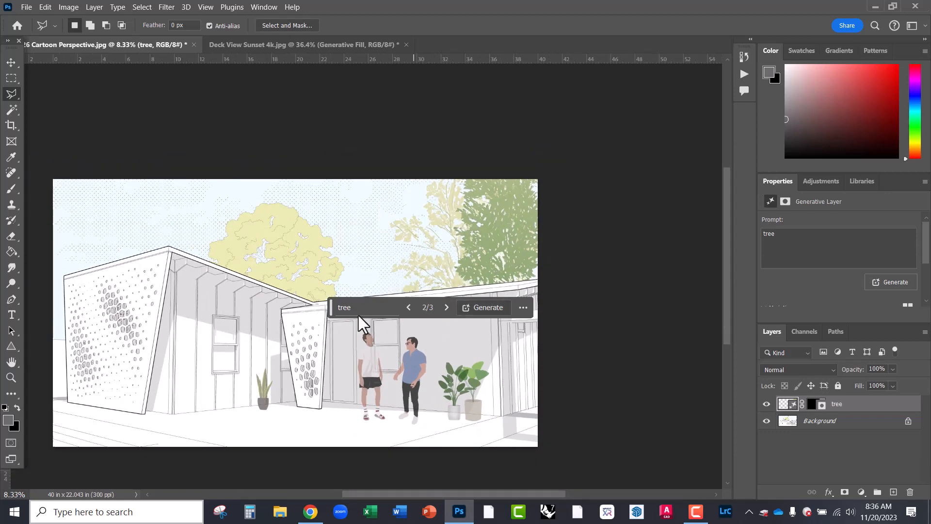
pyautogui.moveTo(330, 310); pyautogui.dragTo(400, 116)
pyautogui.scroll(4, 495, 218)
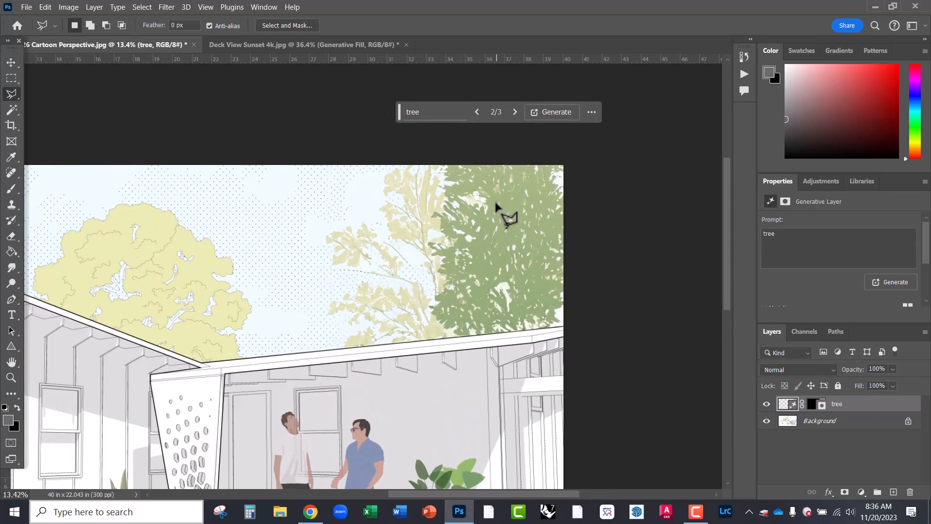
pyautogui.click(514, 114)
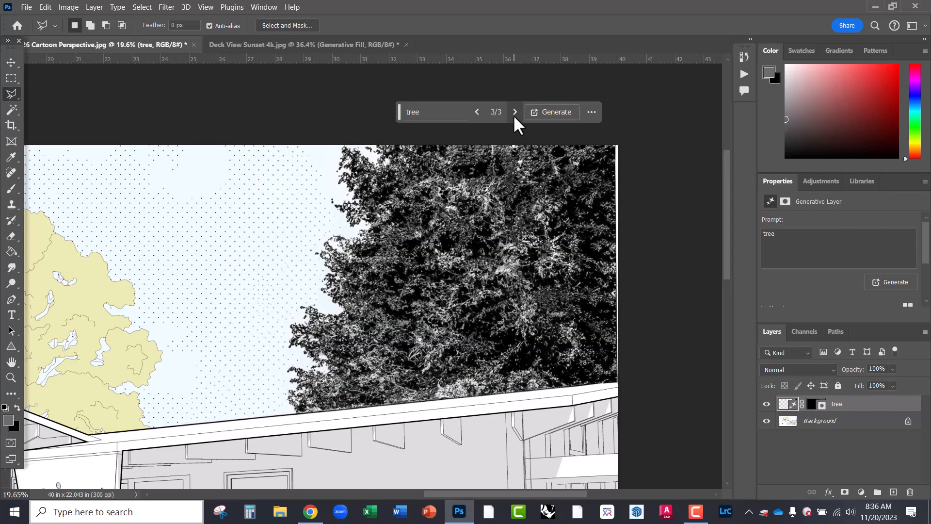
pyautogui.click(480, 111)
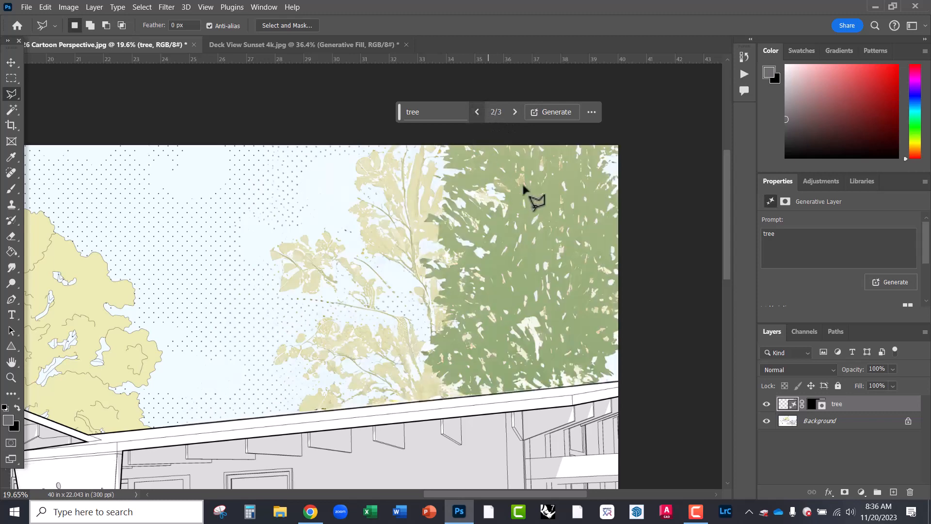
pyautogui.click(475, 112)
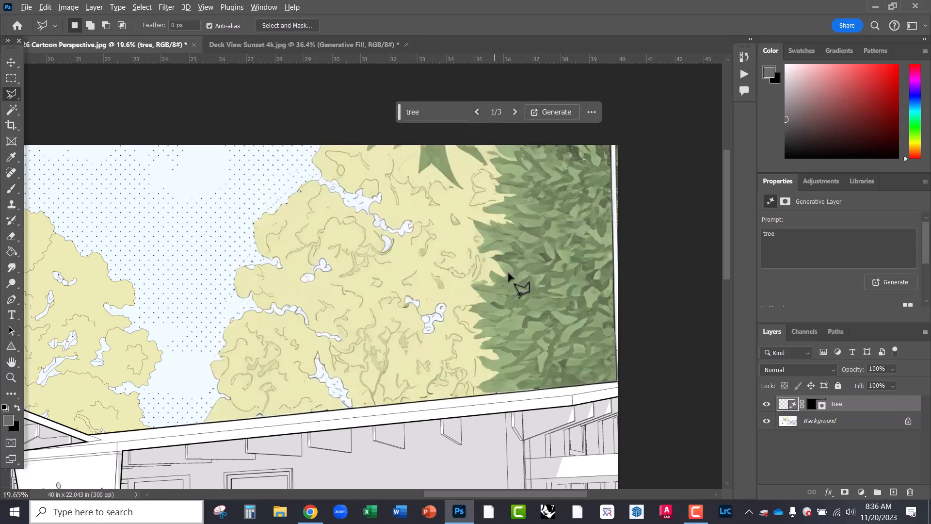
pyautogui.scroll(-1, 528, 327)
pyautogui.scroll(-1, 527, 327)
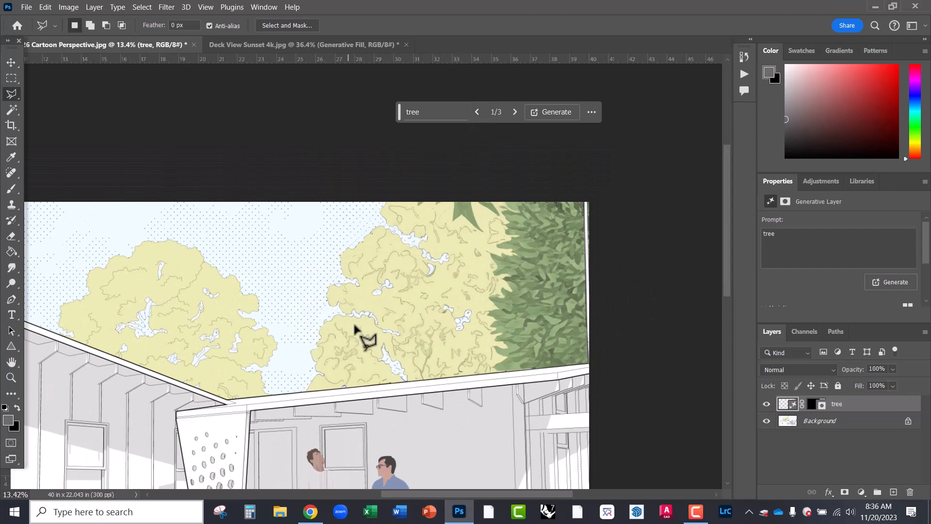
pyautogui.scroll(-6, 586, 313)
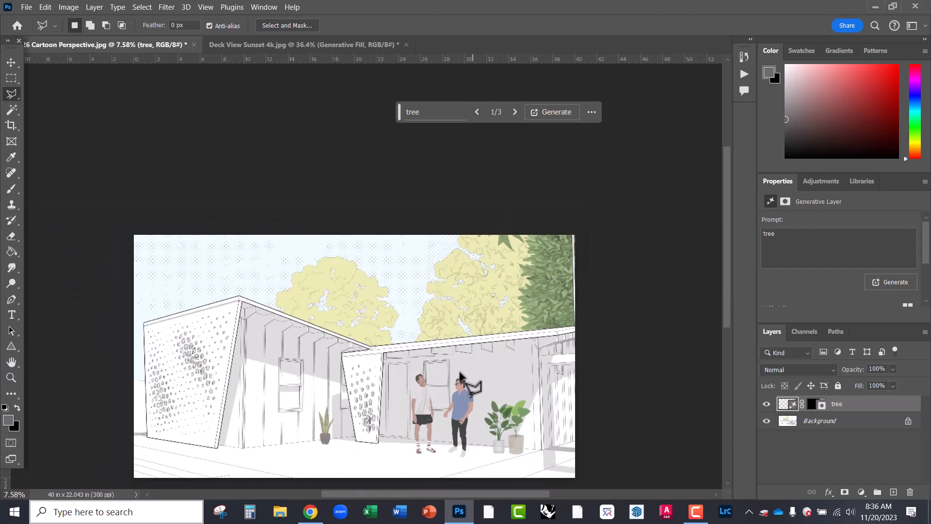
pyautogui.scroll(4, 412, 418)
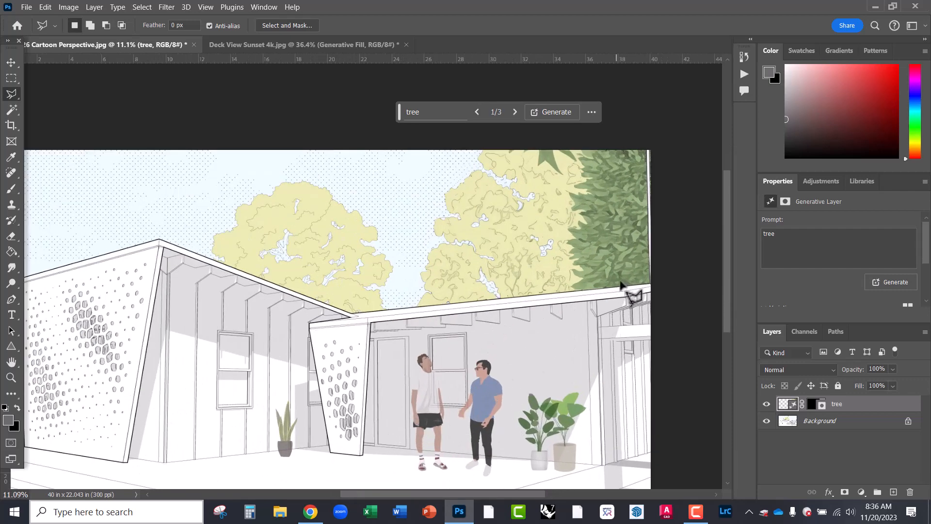
pyautogui.scroll(-1, 627, 241)
pyautogui.scroll(1, 406, 412)
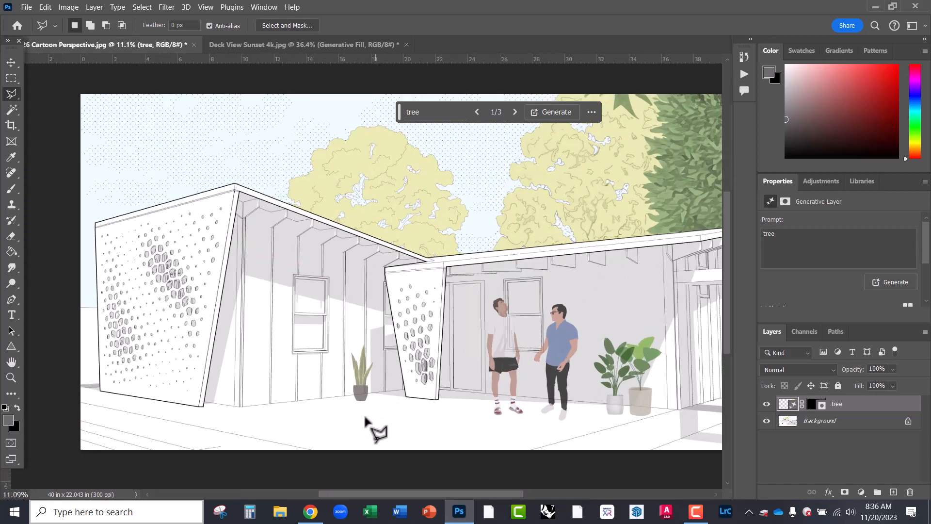
# - Generative Fill a tall rectangle below the left window with 'potted plant'
pyautogui.click(11, 78)
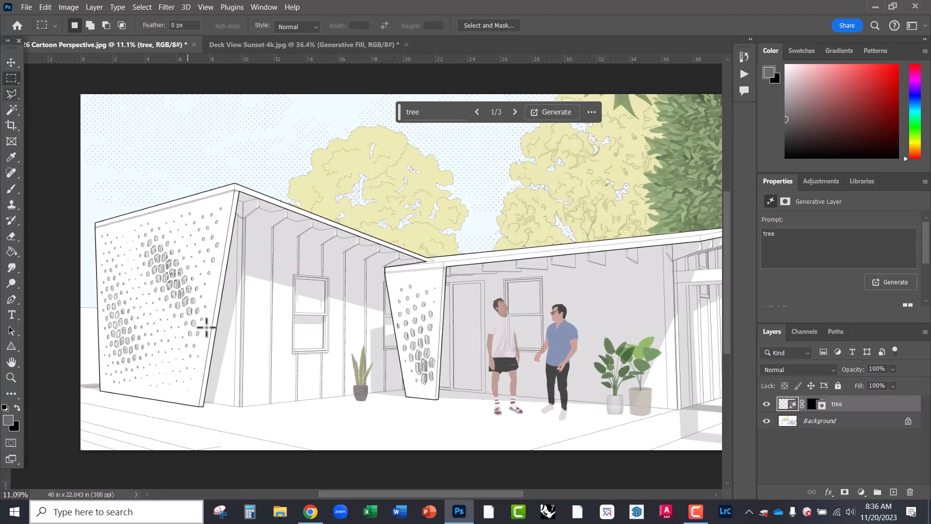
pyautogui.moveTo(247, 294); pyautogui.dragTo(291, 431)
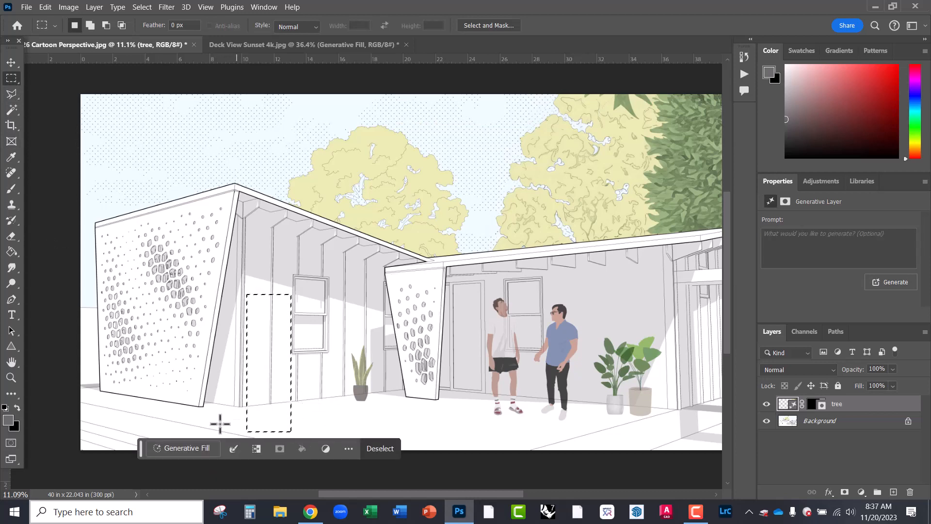
pyautogui.click(187, 447)
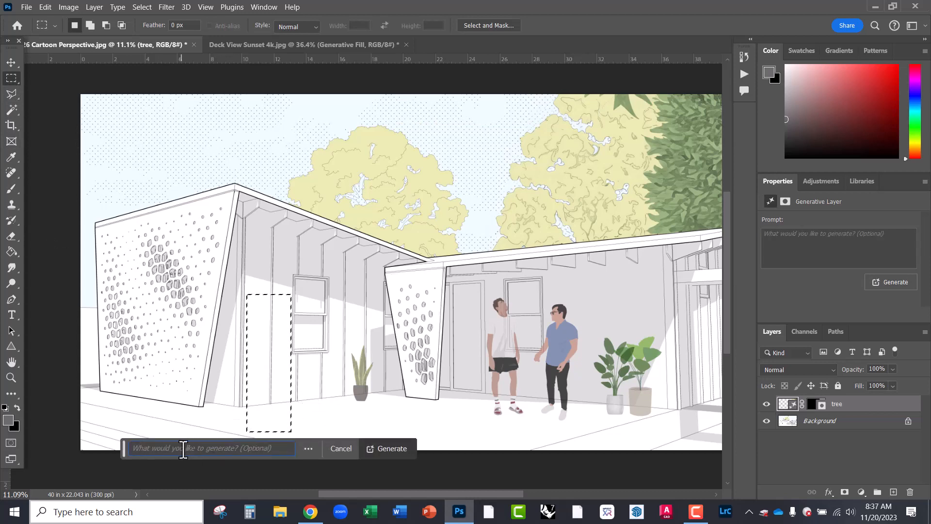
pyautogui.write('potted plant')
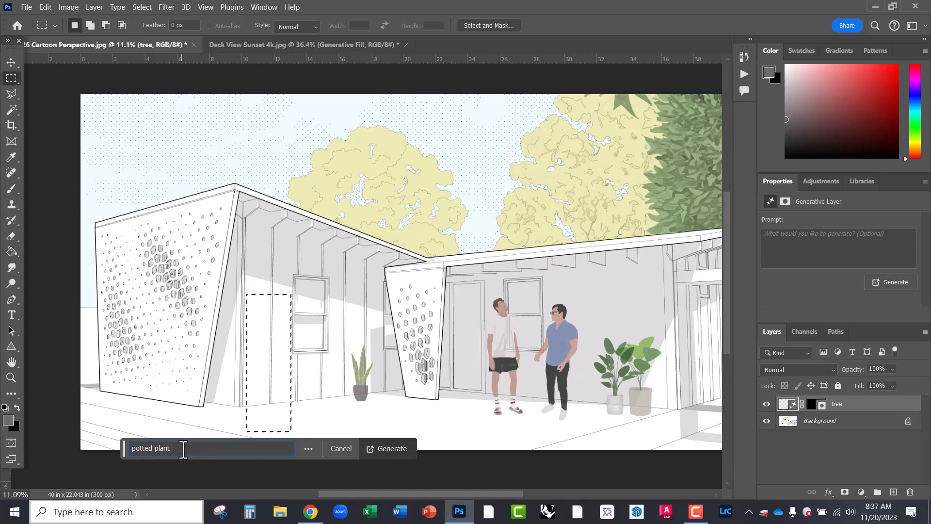
pyautogui.press('Return')
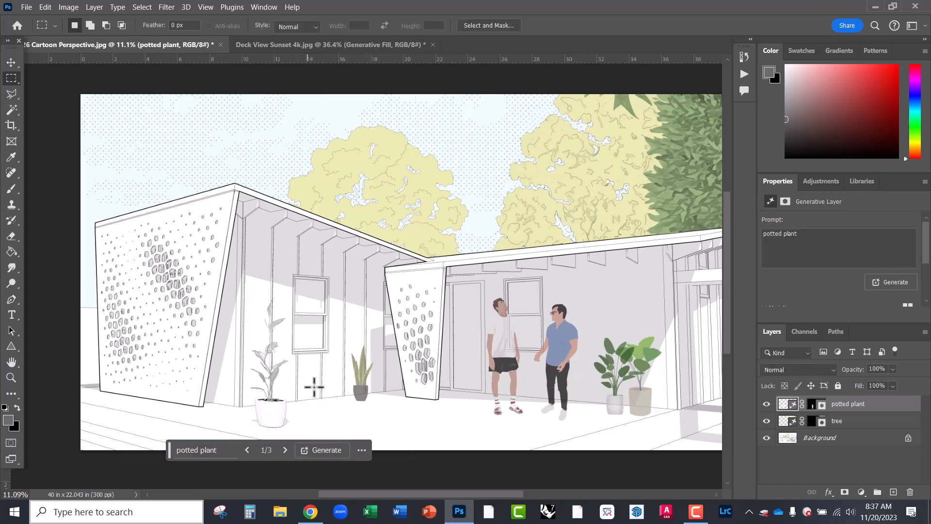
# - Choose the tall grass plant variation 3/3 and set the layer opacity to 49%
pyautogui.click(285, 450)
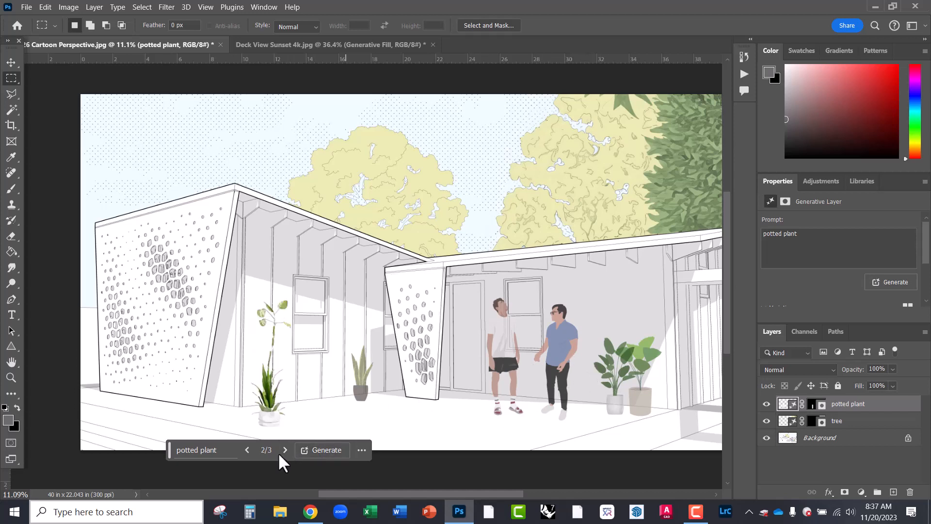
pyautogui.click(285, 450)
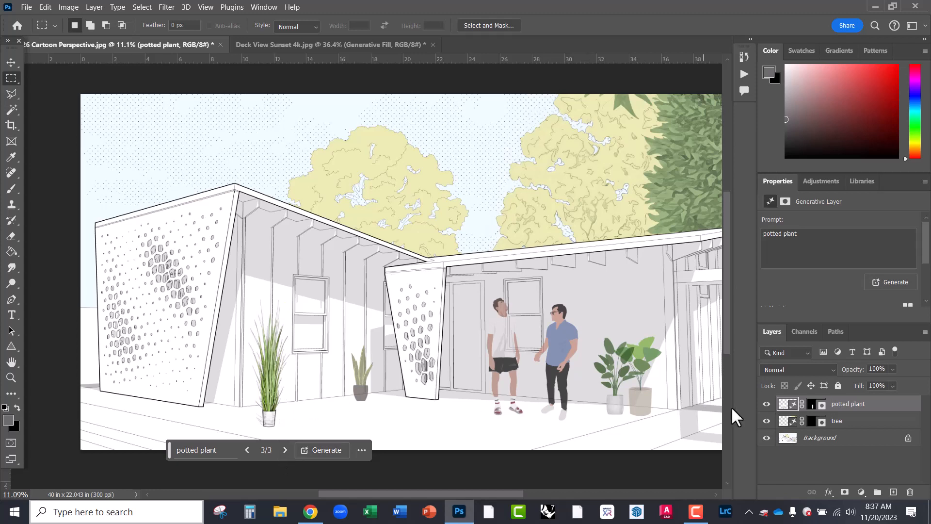
pyautogui.click(892, 370)
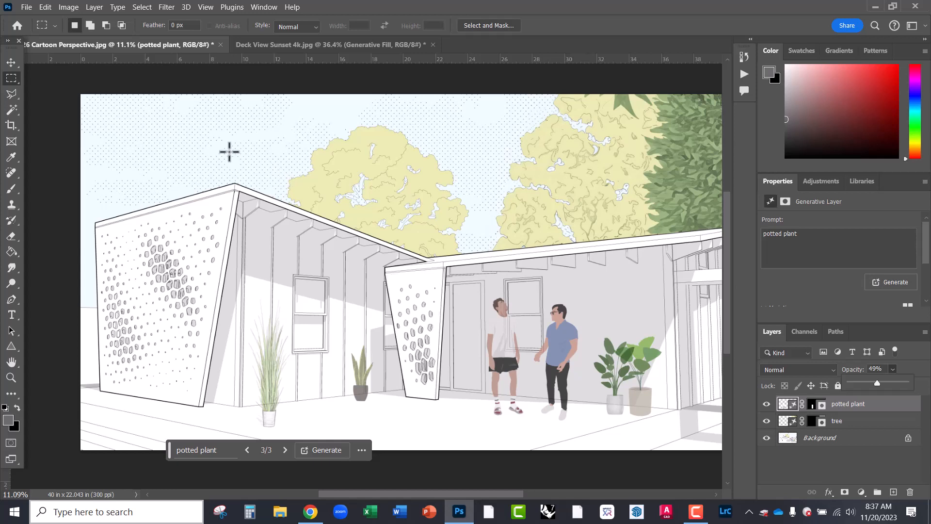
# - Zoom the canvas to about 12% and switch to the Rectangular Marquee tool
pyautogui.click(12, 63)
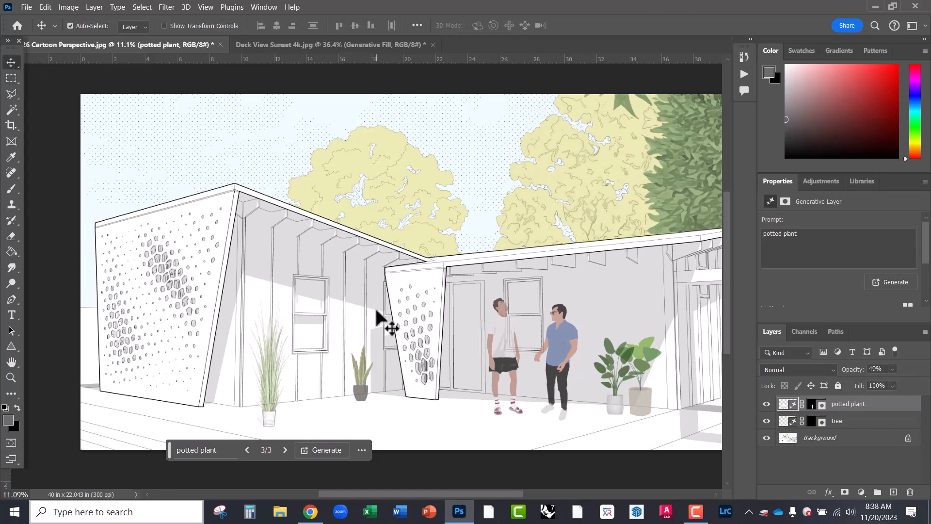
pyautogui.scroll(-1, 364, 286)
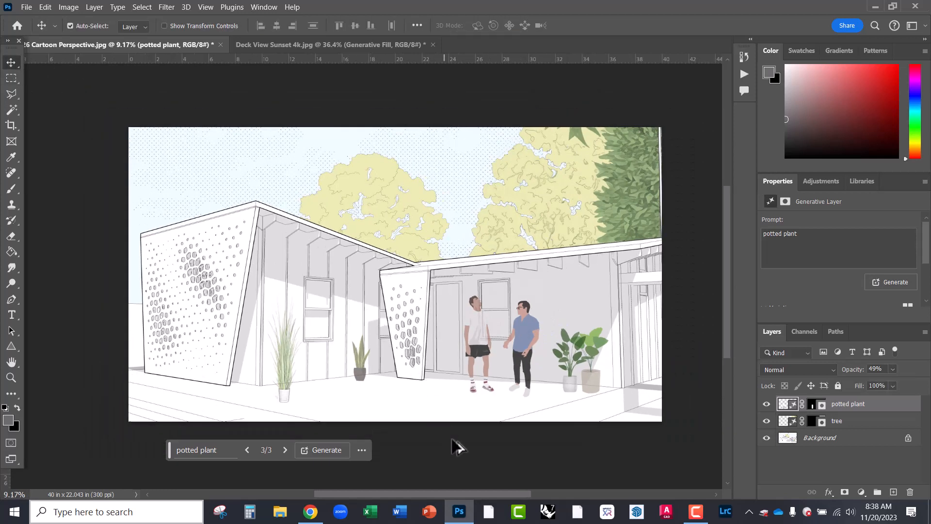
pyautogui.scroll(1, 567, 378)
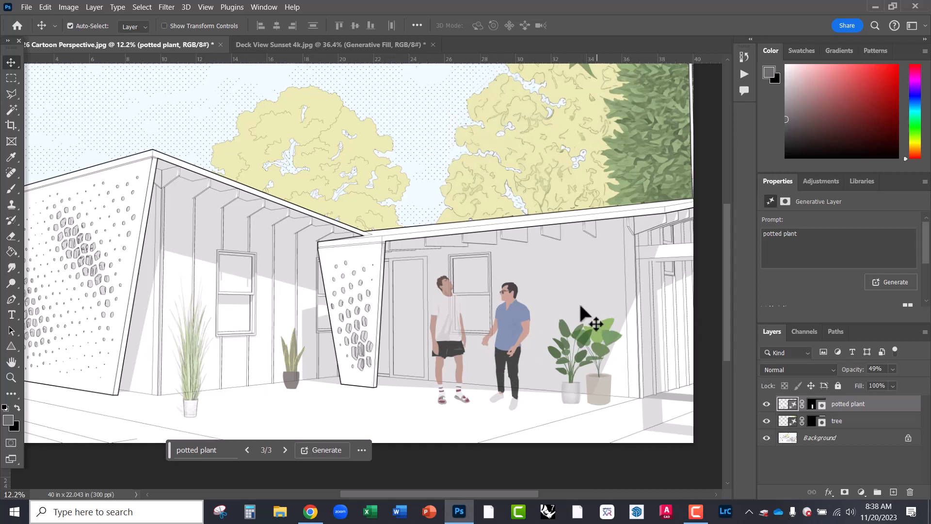
pyautogui.click(11, 78)
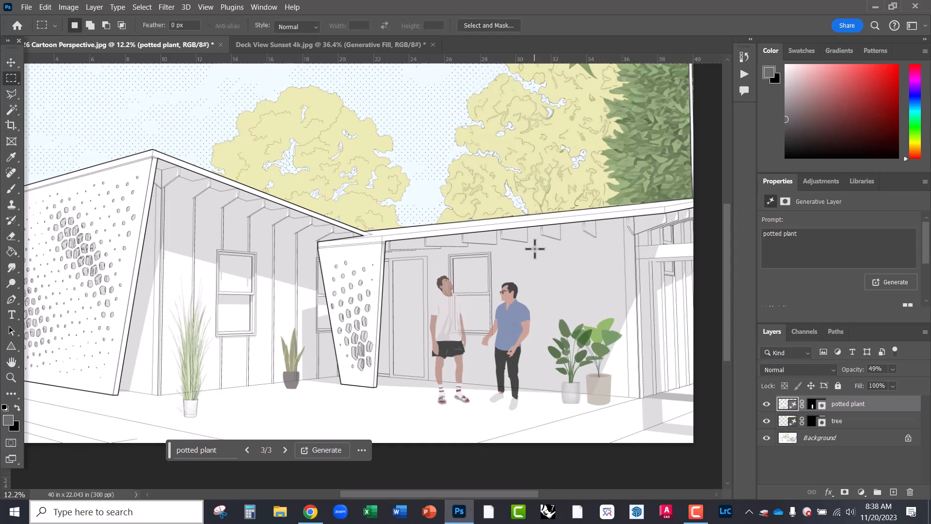
# - Generative Fill a rectangle on the wall right of the man with 'window'
pyautogui.moveTo(535, 248); pyautogui.dragTo(619, 309)
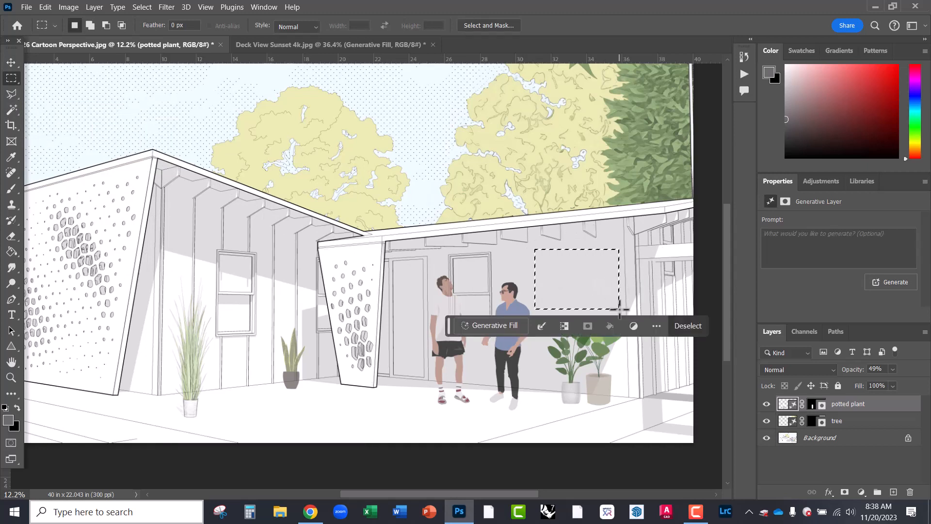
pyautogui.click(490, 325)
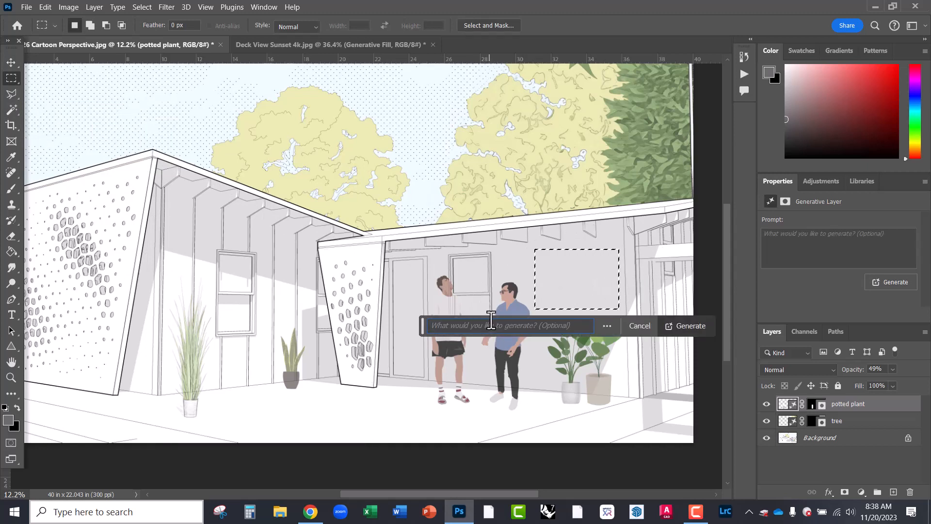
pyautogui.write('window')
pyautogui.press('Return')
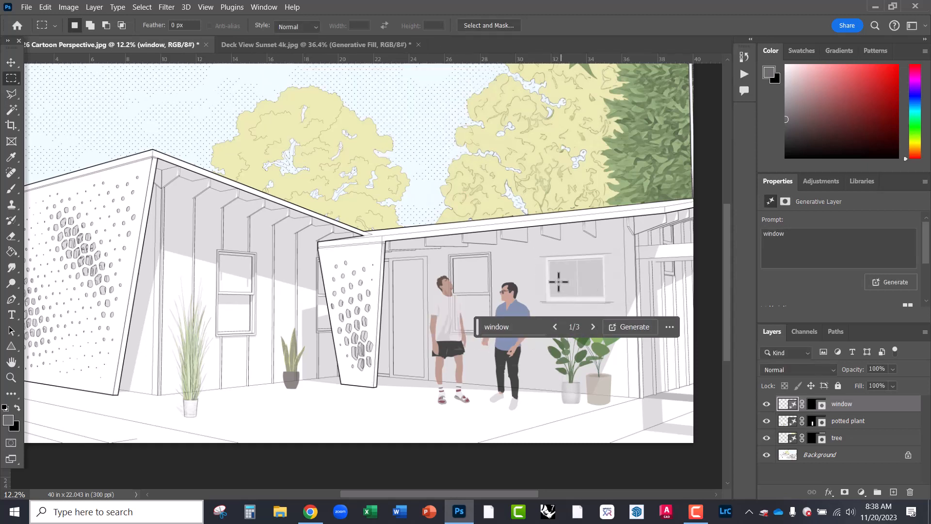
# - Generate a second set of windows and step to variation 3 of 6
pyautogui.click(593, 326)
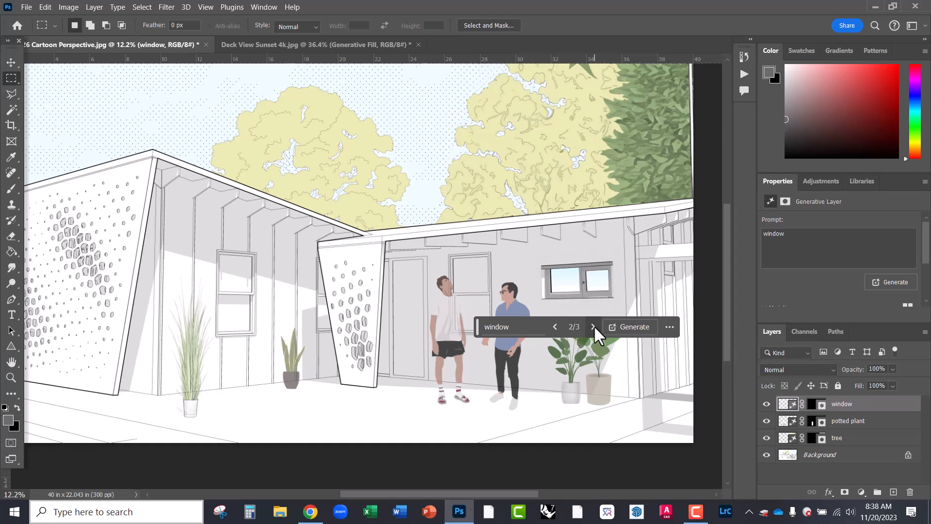
pyautogui.click(593, 326)
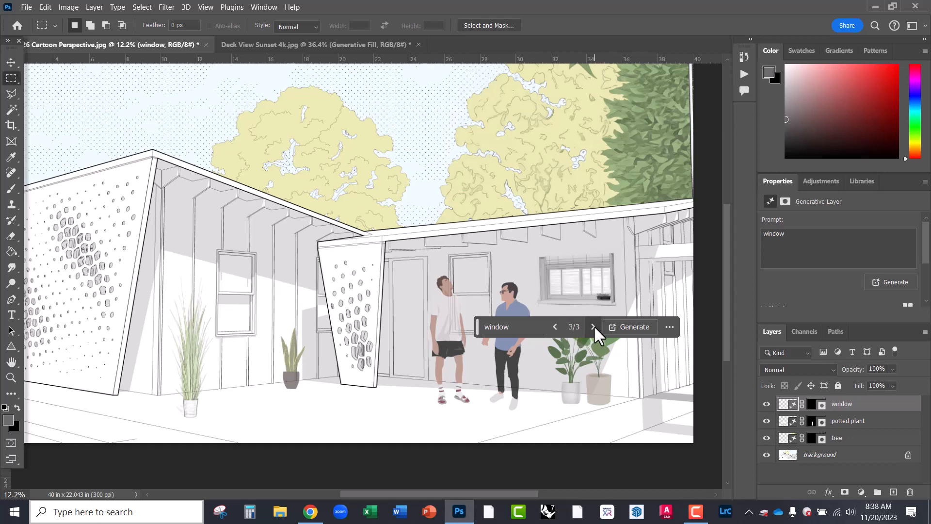
pyautogui.click(621, 331)
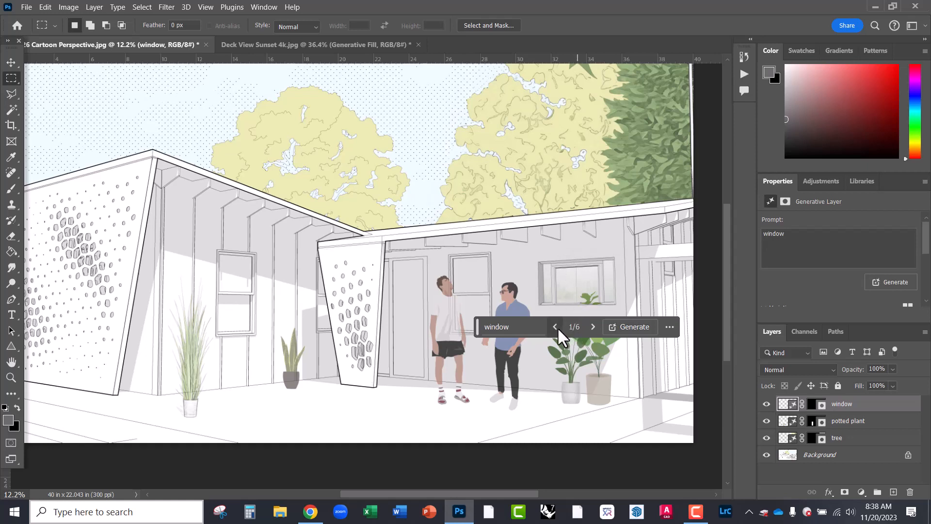
pyautogui.click(593, 327)
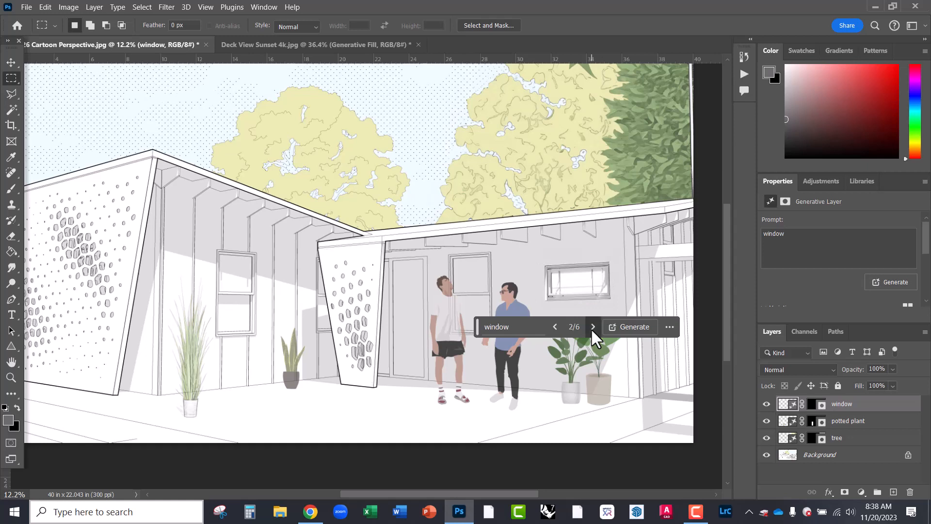
pyautogui.click(592, 327)
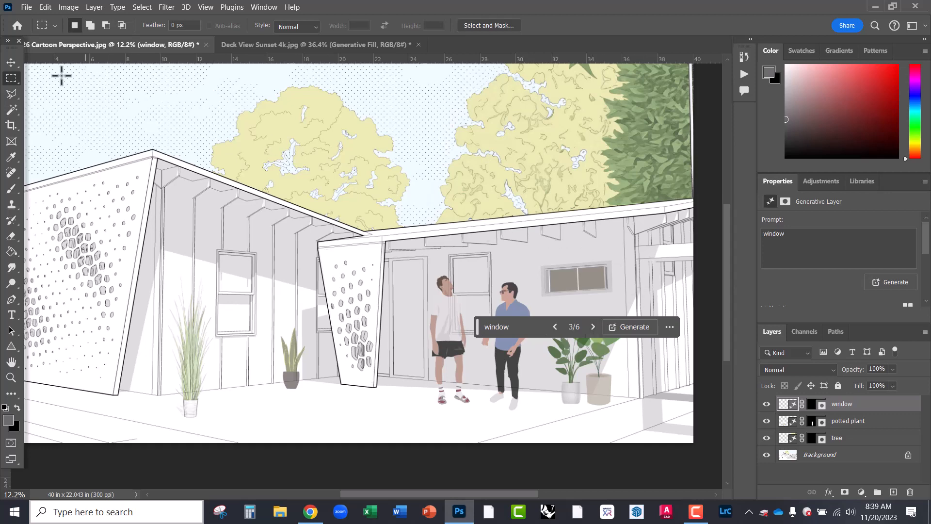
# - Select the generated window with Object Selection, then a Polygonal Lasso outline
pyautogui.click(13, 111)
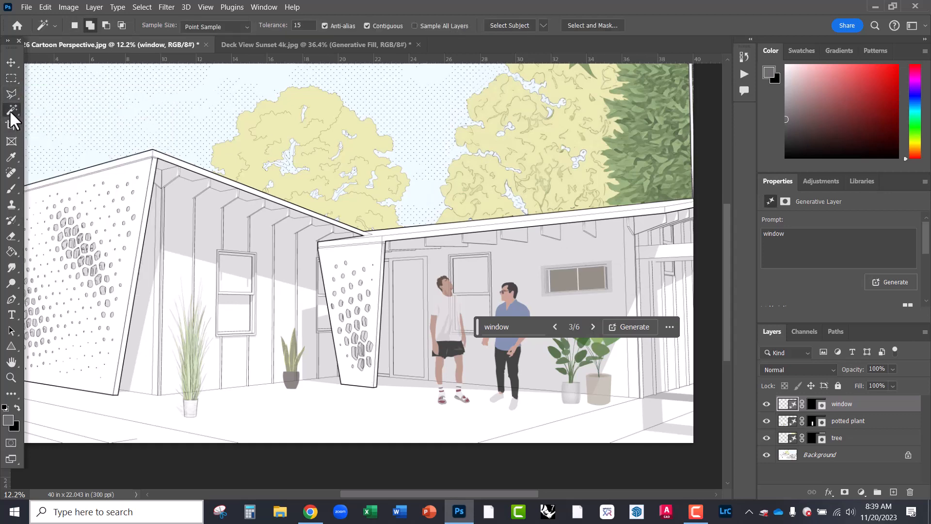
pyautogui.click(68, 109)
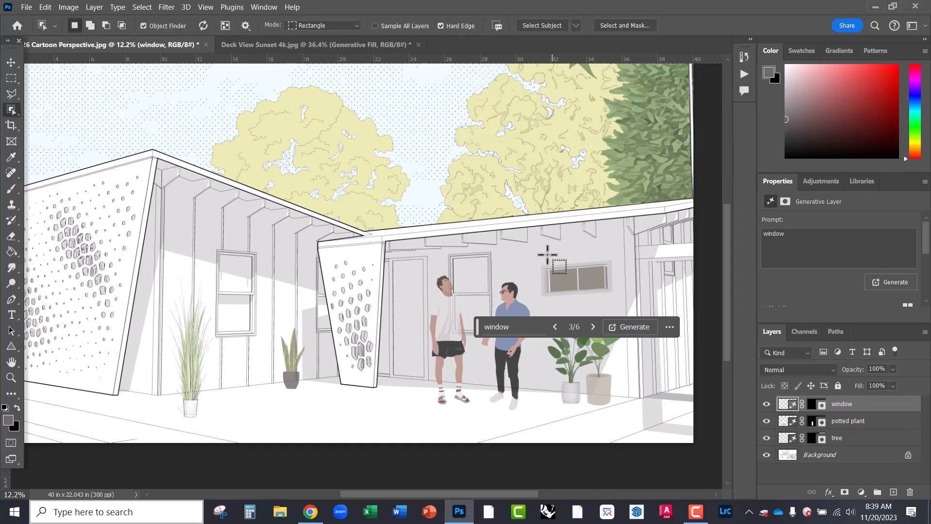
pyautogui.moveTo(530, 251); pyautogui.dragTo(620, 301)
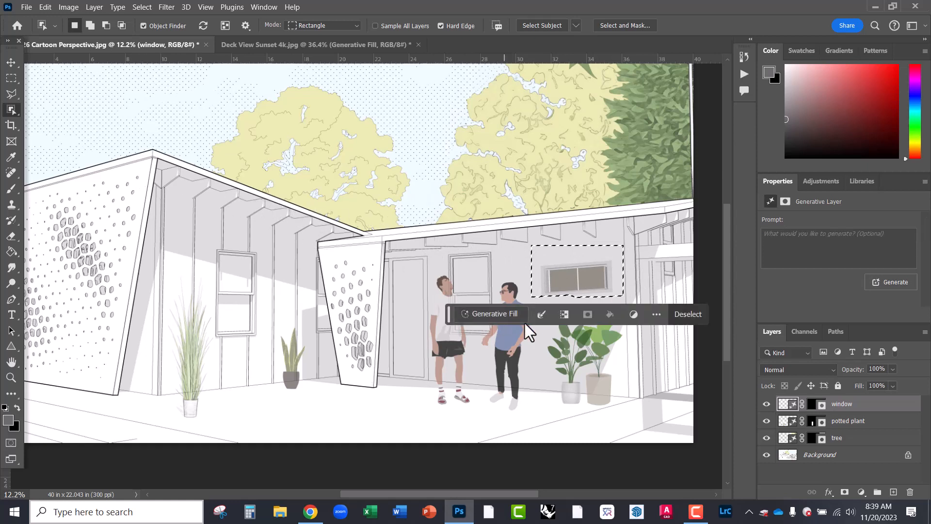
pyautogui.click(12, 93)
pyautogui.click(582, 303)
pyautogui.scroll(5, 611, 291)
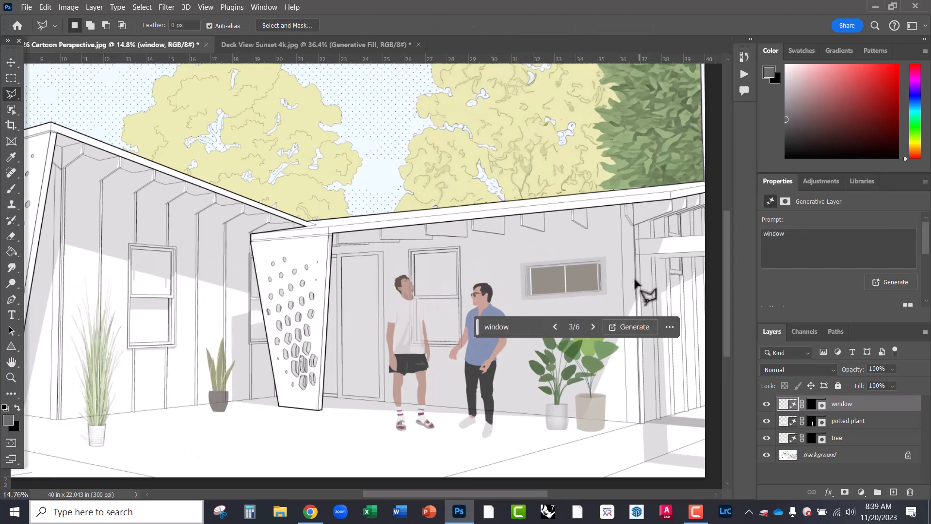
pyautogui.scroll(2, 592, 303)
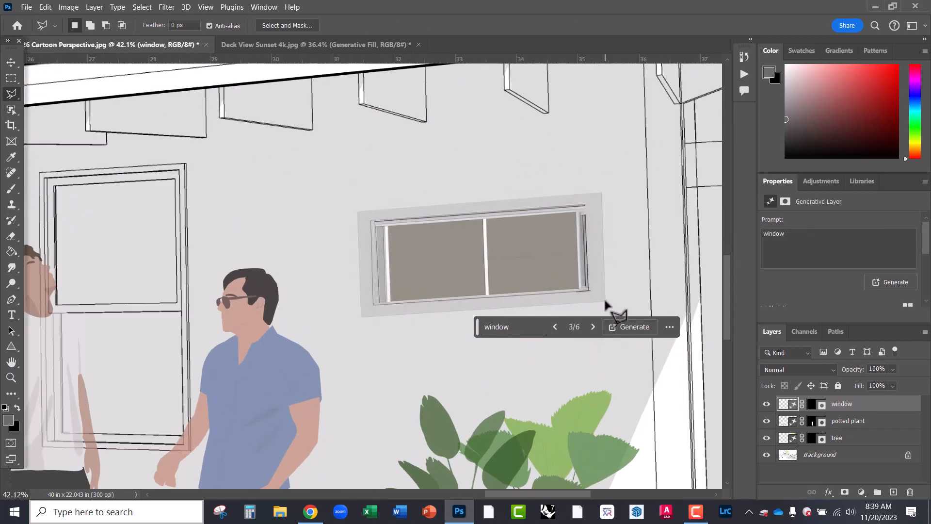
pyautogui.click(601, 192)
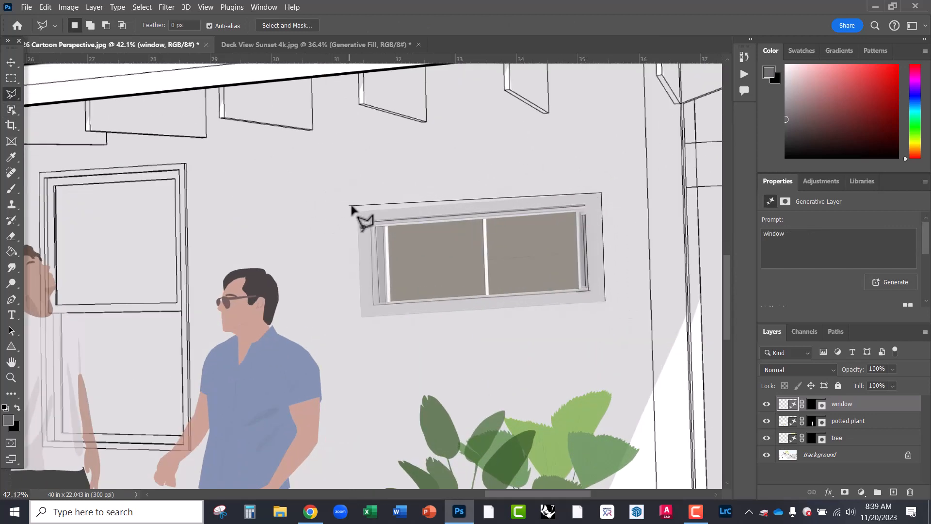
pyautogui.click(357, 212)
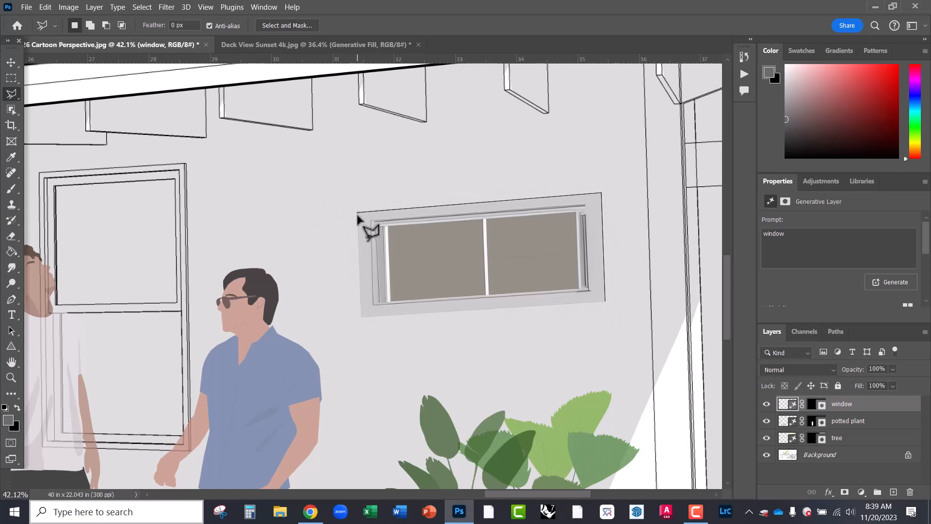
pyautogui.click(362, 316)
pyautogui.doubleClick(601, 303)
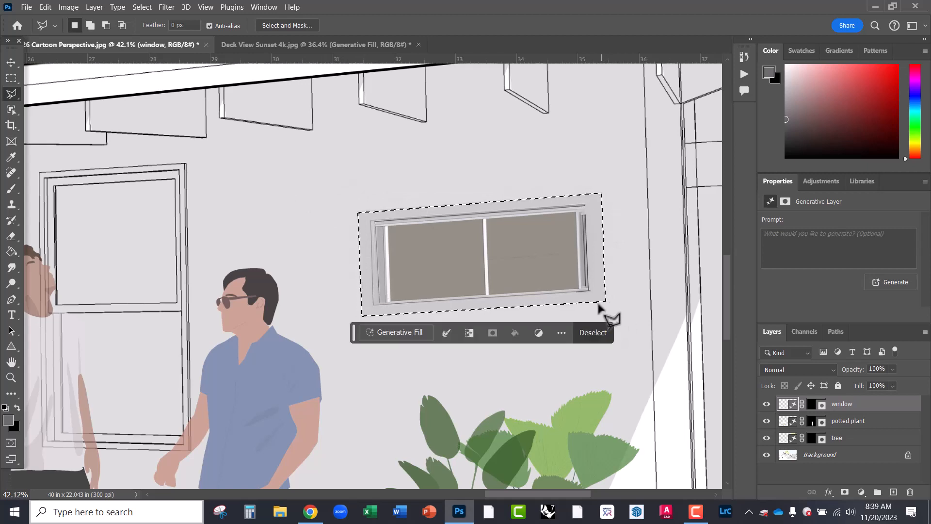
# - Try moving the window higher, undo it, deselect, and zoom out to 14.8%
pyautogui.click(9, 64)
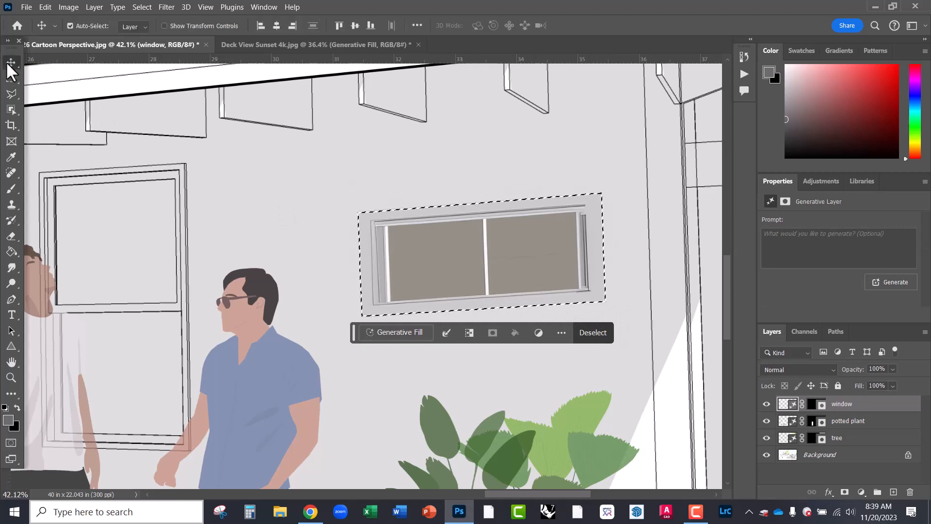
pyautogui.moveTo(426, 269); pyautogui.dragTo(425, 208)
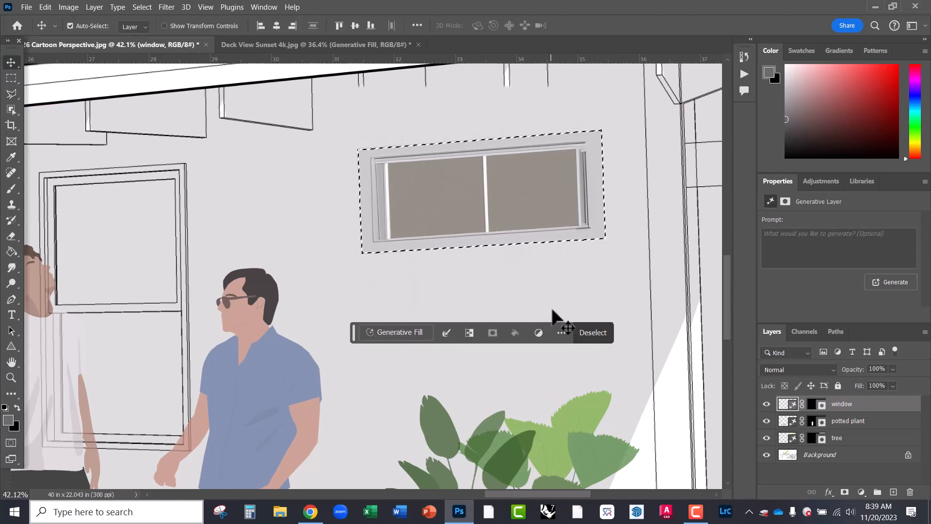
pyautogui.hotkey('ctrl', 'z')
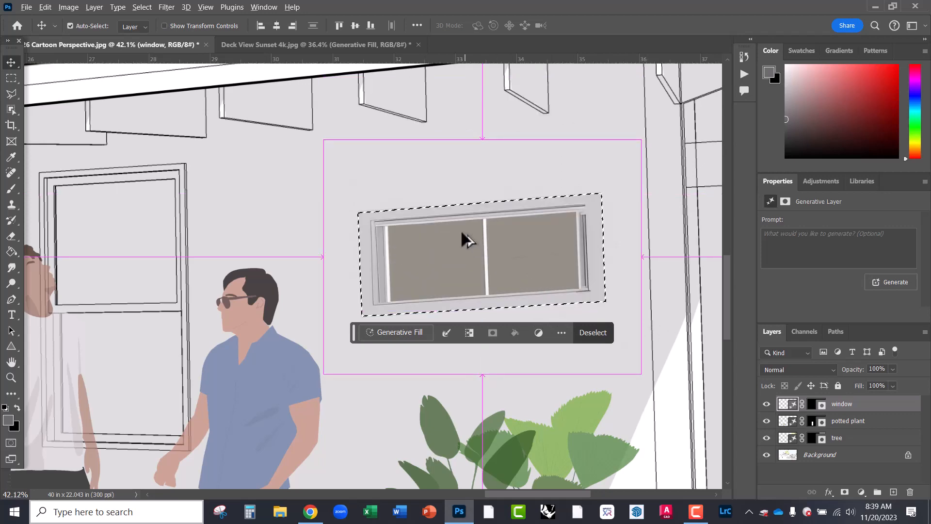
pyautogui.scroll(-3, 458, 235)
pyautogui.hotkey('ctrl', 'd')
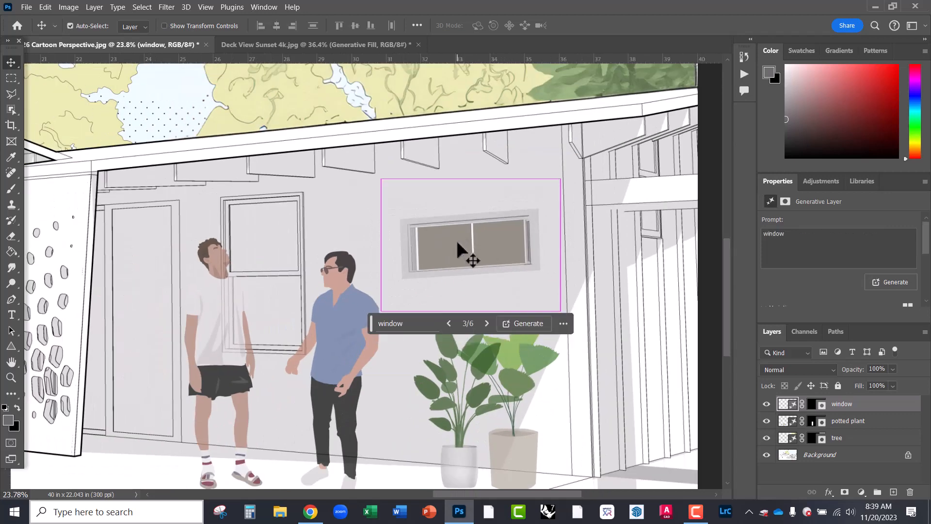
pyautogui.scroll(-3, 586, 228)
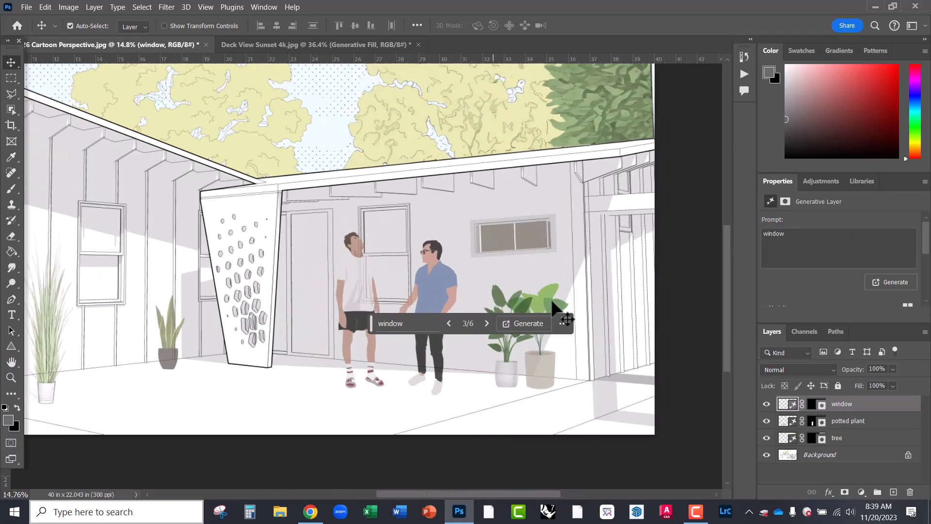
# - Hide the window layer, pan to the left building, and move the task bar aside
pyautogui.click(766, 404)
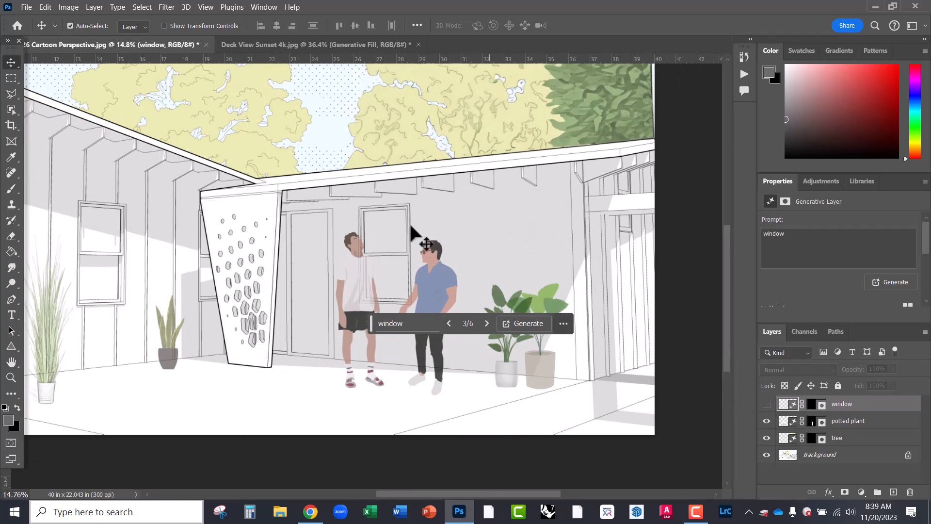
pyautogui.moveTo(336, 230); pyautogui.dragTo(465, 258)
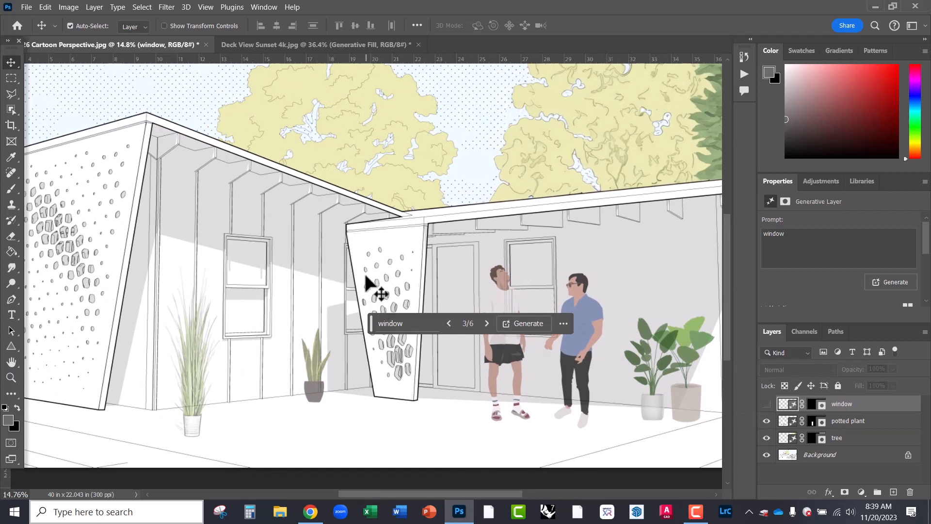
pyautogui.moveTo(375, 330); pyautogui.dragTo(460, 114)
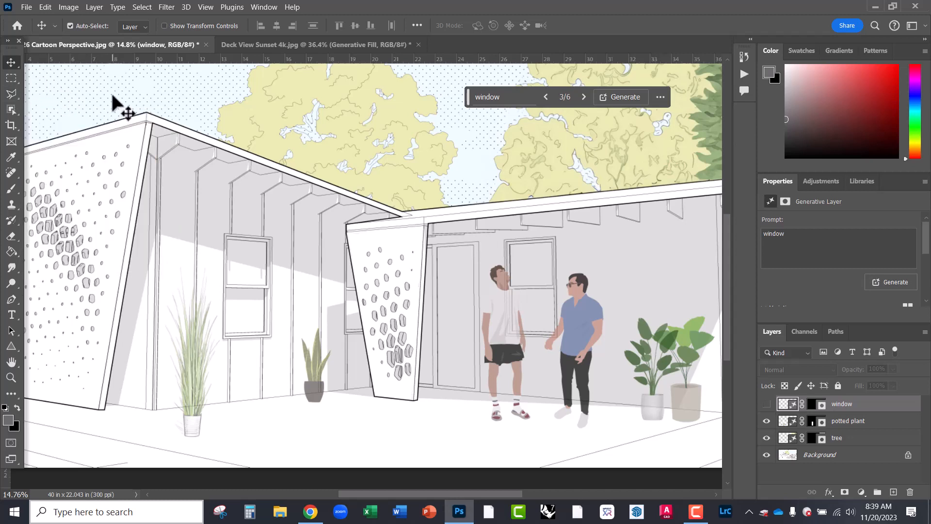
pyautogui.click(11, 78)
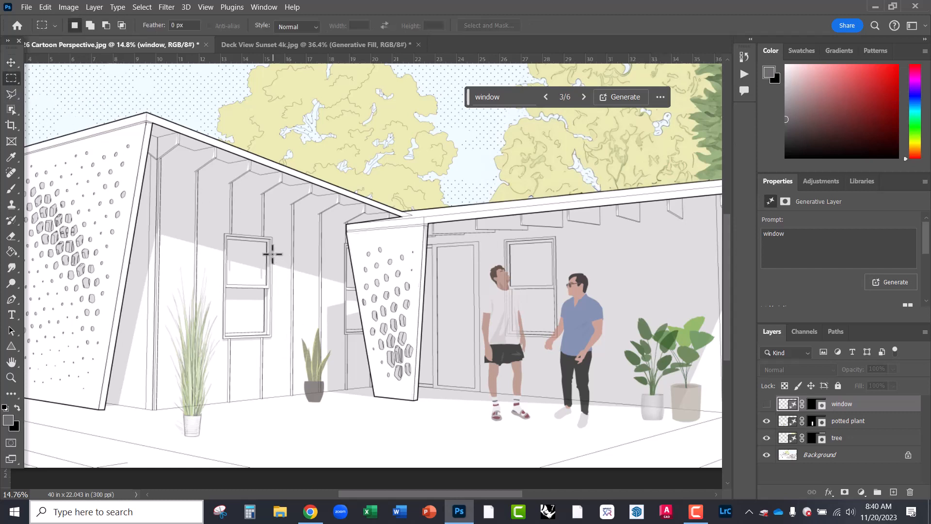
# - Generative Fill a tall area below the left window down to the floor with 'man standing'
pyautogui.moveTo(232, 241); pyautogui.dragTo(267, 339)
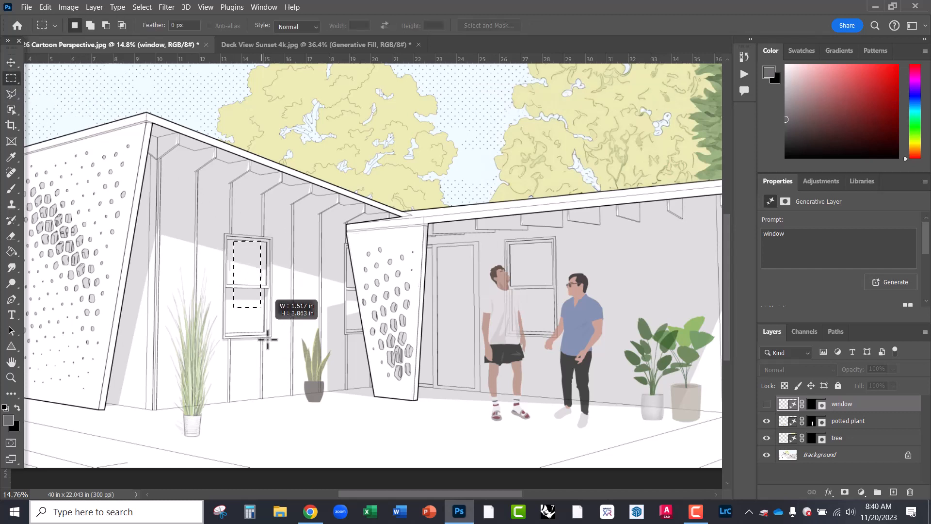
pyautogui.moveTo(293, 424); pyautogui.dragTo(305, 434)
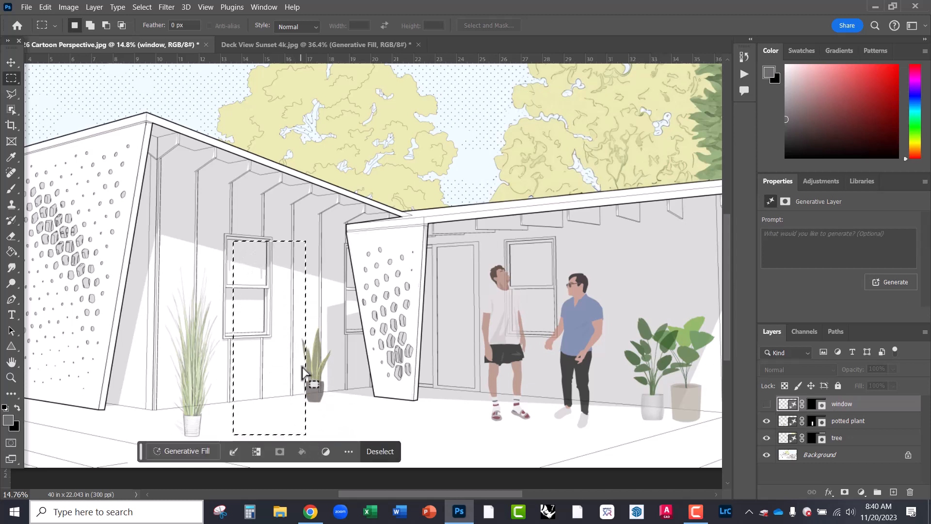
pyautogui.click(180, 462)
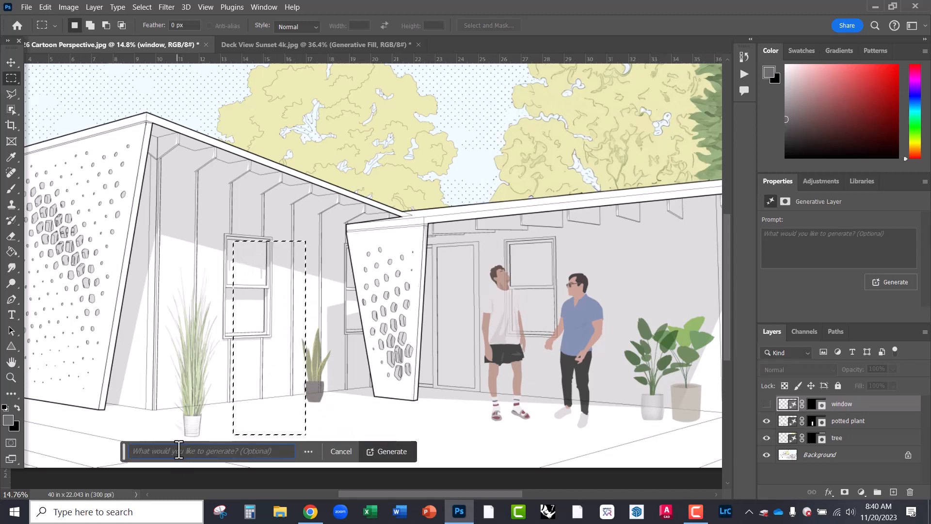
pyautogui.write('man standing')
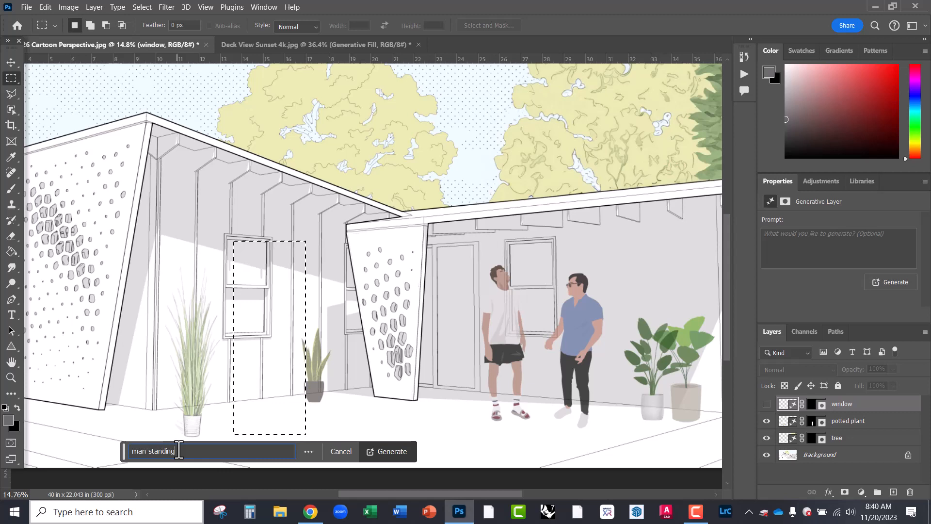
pyautogui.press('Return')
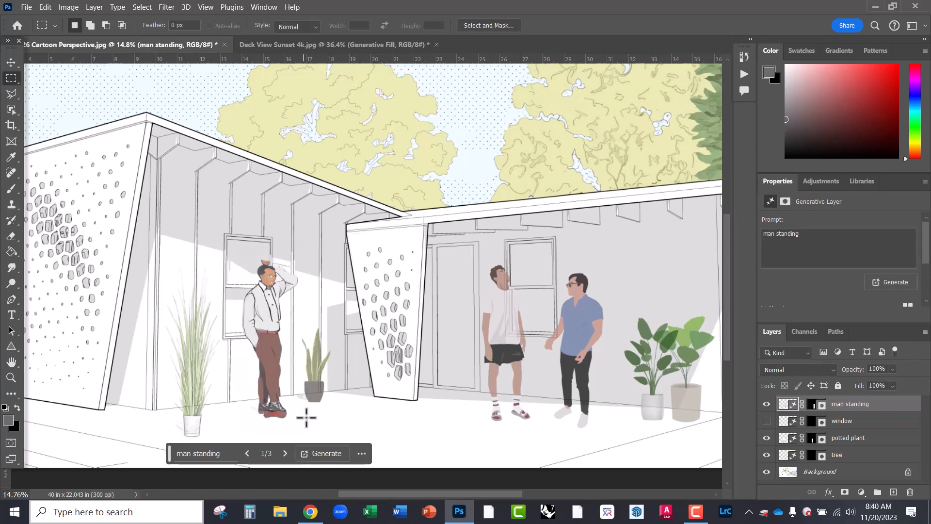
# - Preview the first man variations and return to the suited man
pyautogui.click(285, 452)
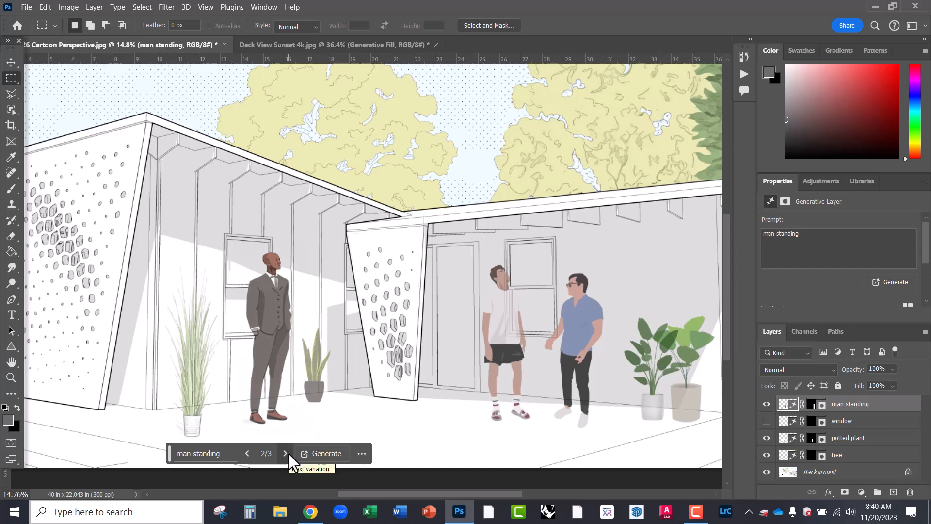
pyautogui.click(286, 453)
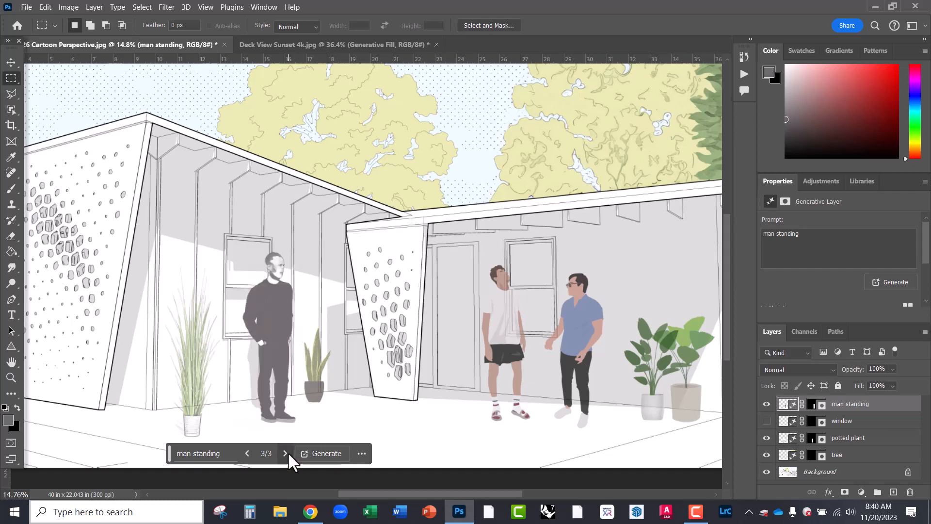
pyautogui.click(248, 455)
# - Generate more men and settle on variation 5/6, the bald man in a grey three-piece suit
pyautogui.click(324, 453)
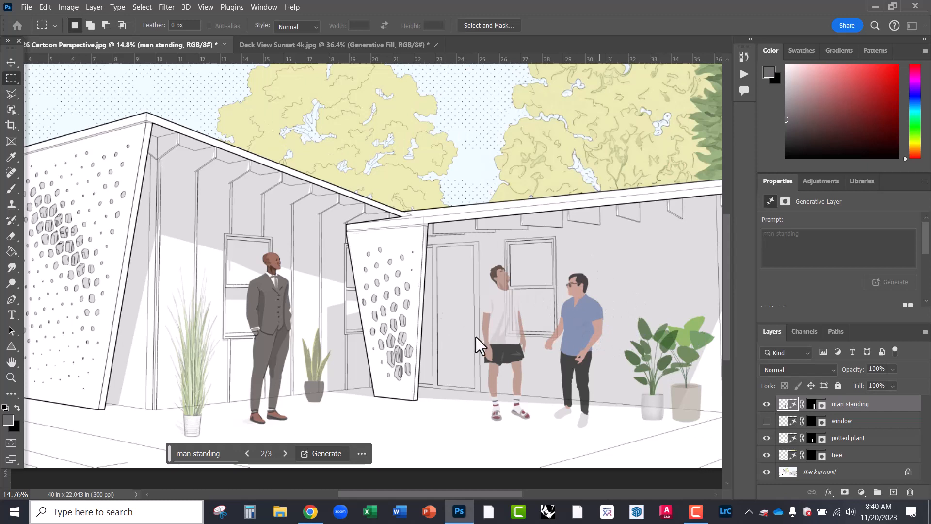
pyautogui.click(286, 453)
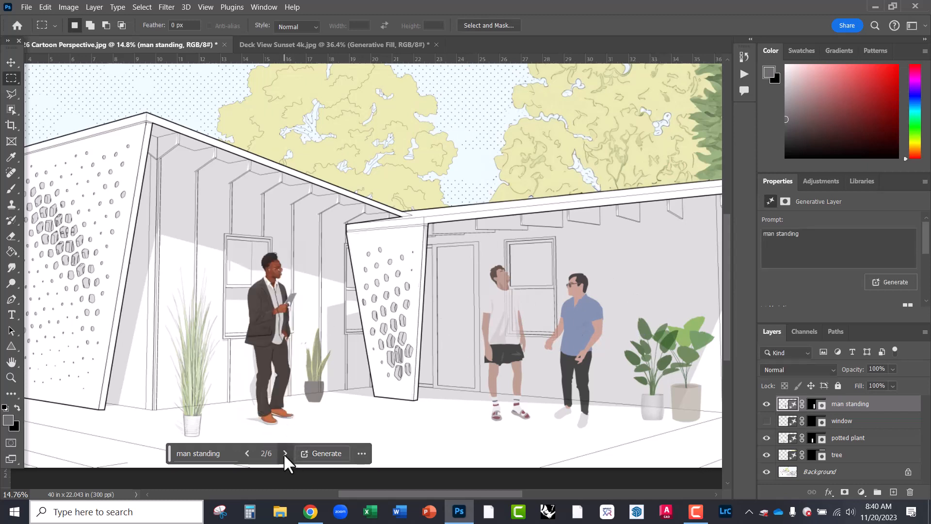
pyautogui.click(285, 453)
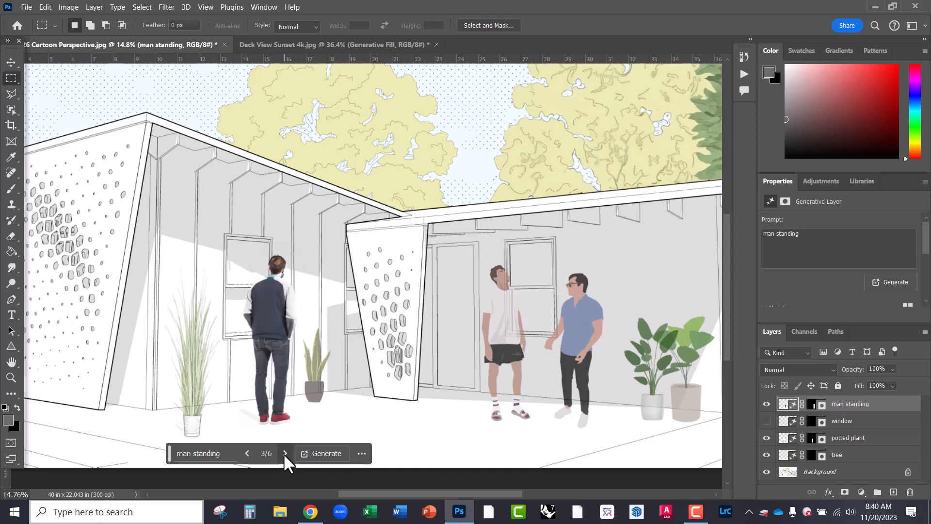
pyautogui.click(285, 453)
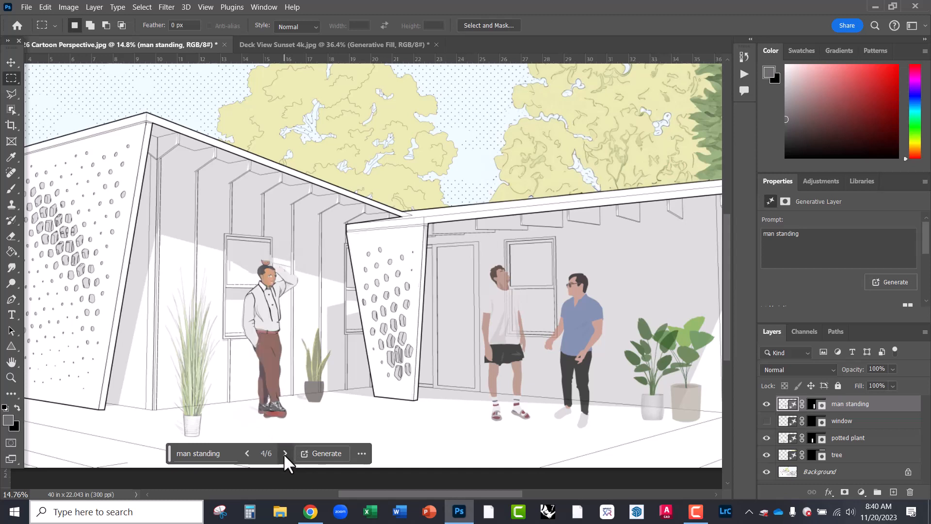
pyautogui.click(284, 453)
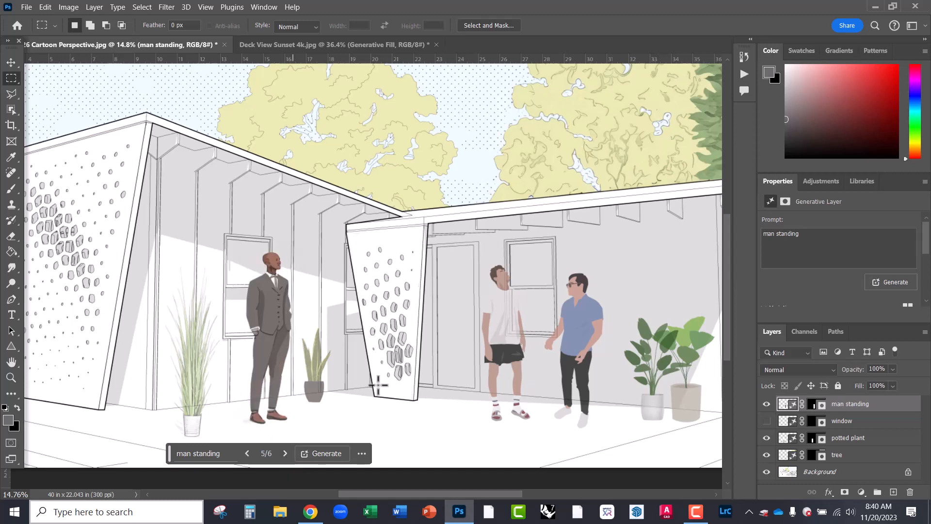
pyautogui.click(285, 453)
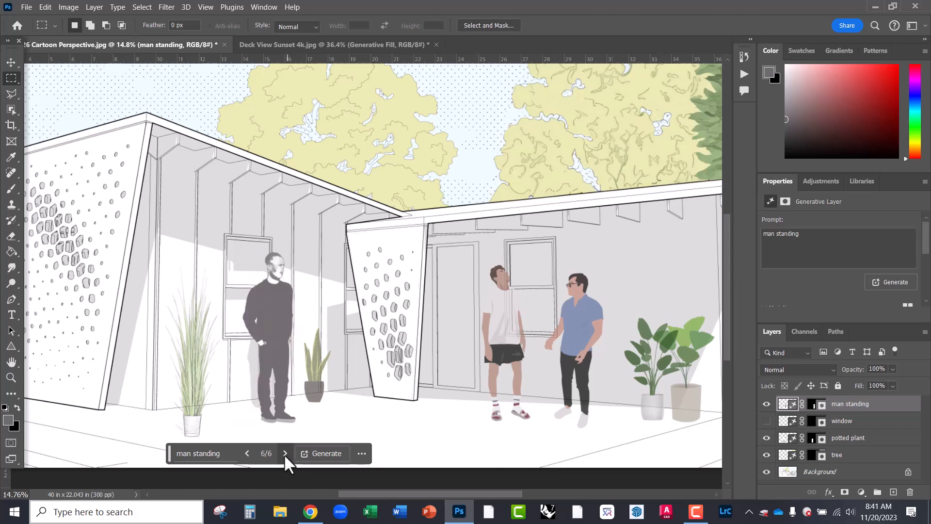
pyautogui.click(248, 453)
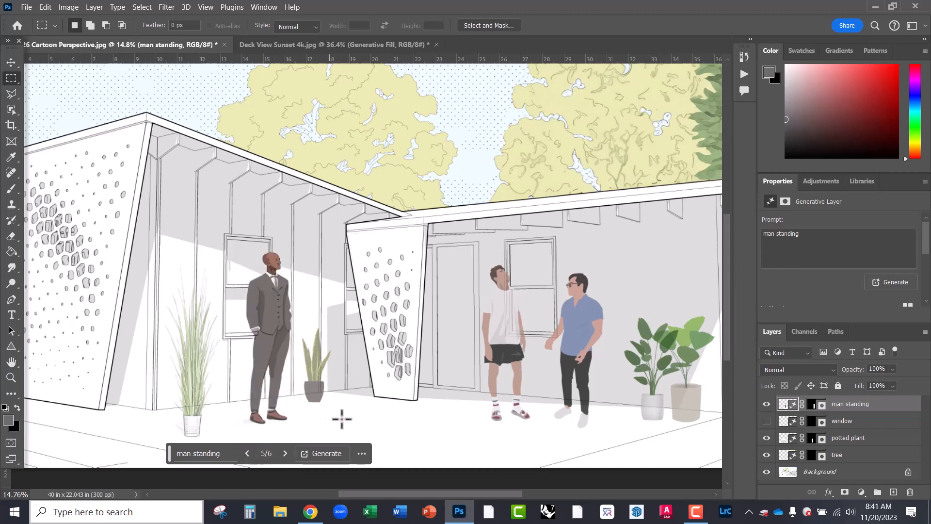
pyautogui.scroll(-2, 422, 323)
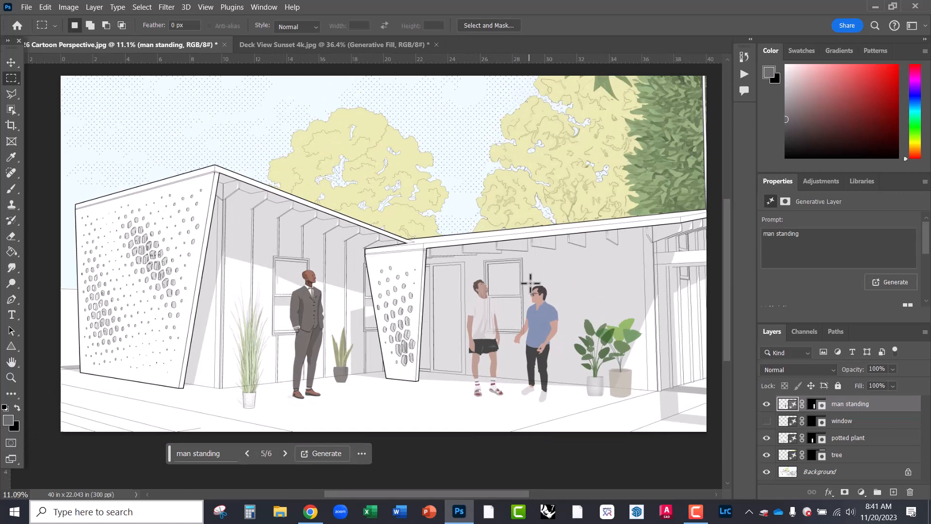
pyautogui.scroll(-1, 532, 283)
pyautogui.scroll(1, 513, 248)
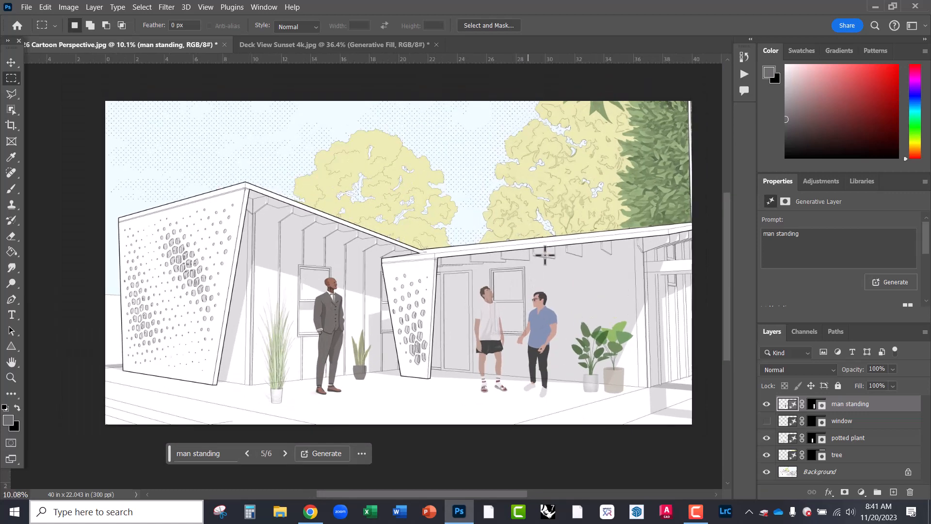